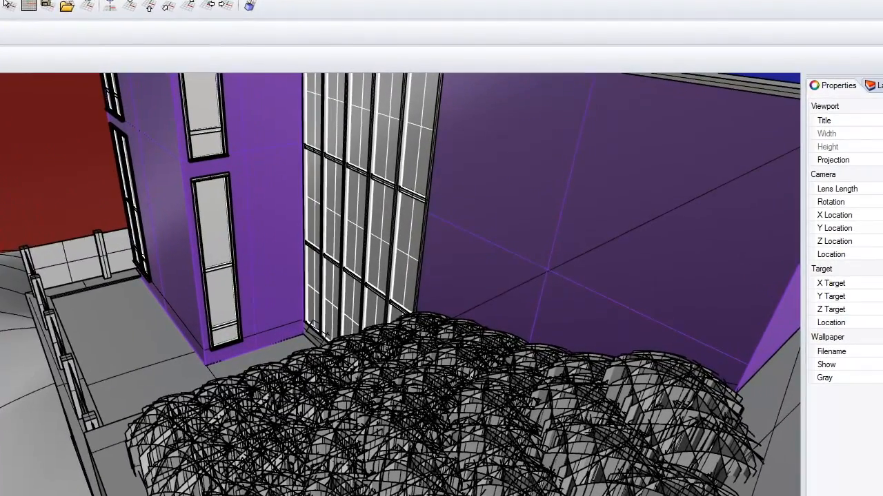
left_click(0, 0)
left_click(0, 0)
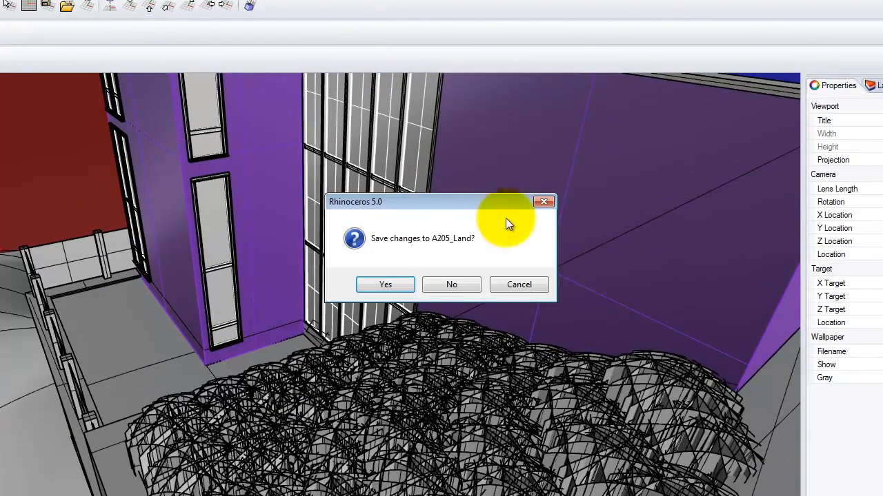
left_click(442, 282)
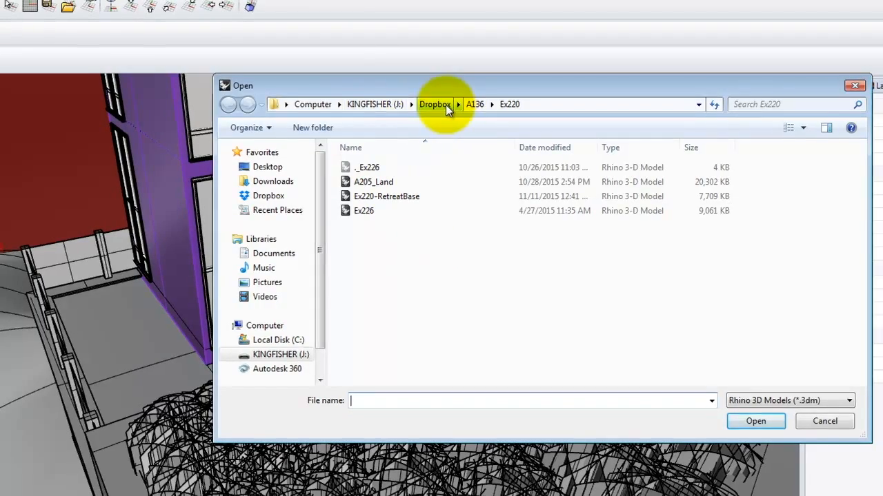
left_click(445, 105)
left_click(397, 205)
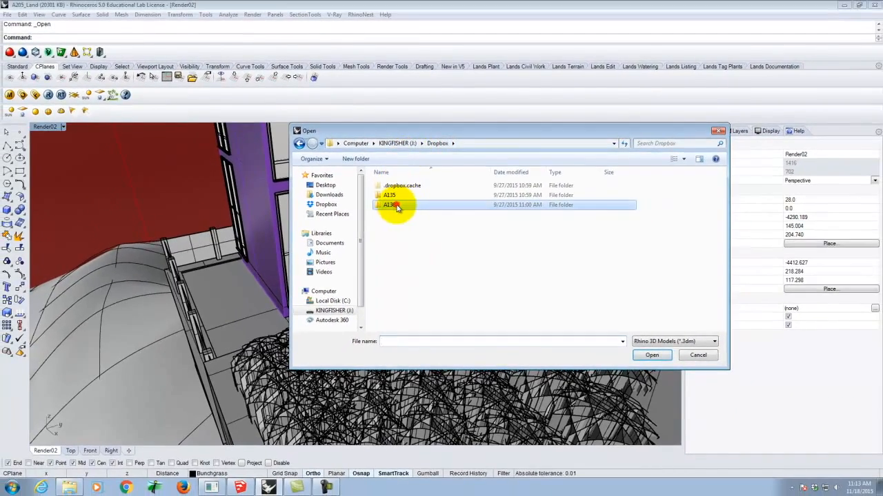
double_click(397, 205)
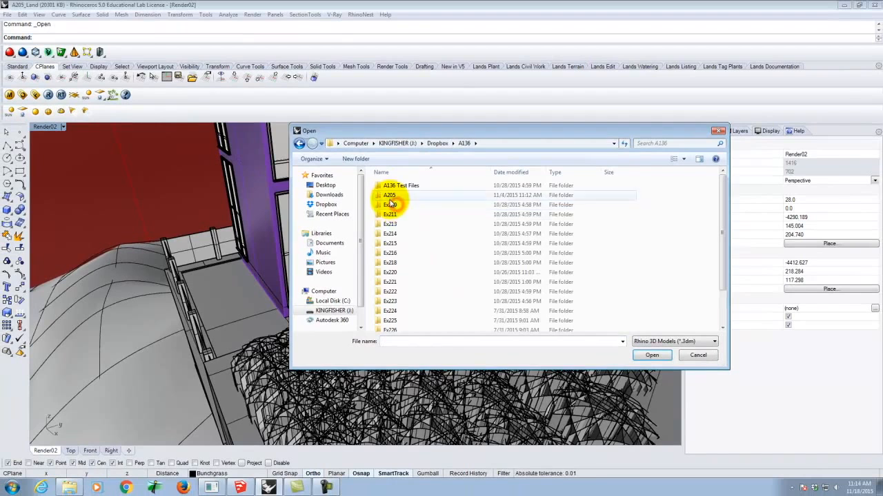
double_click(393, 302)
left_click(398, 196)
double_click(398, 196)
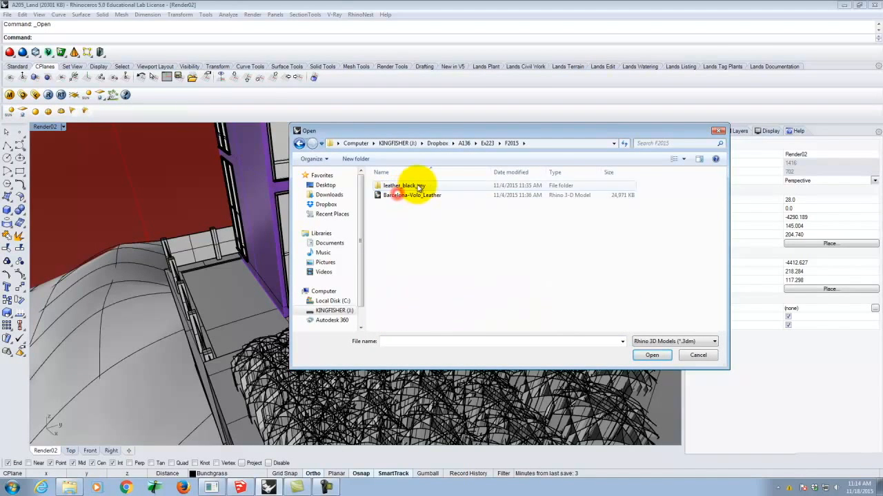
left_click(299, 143)
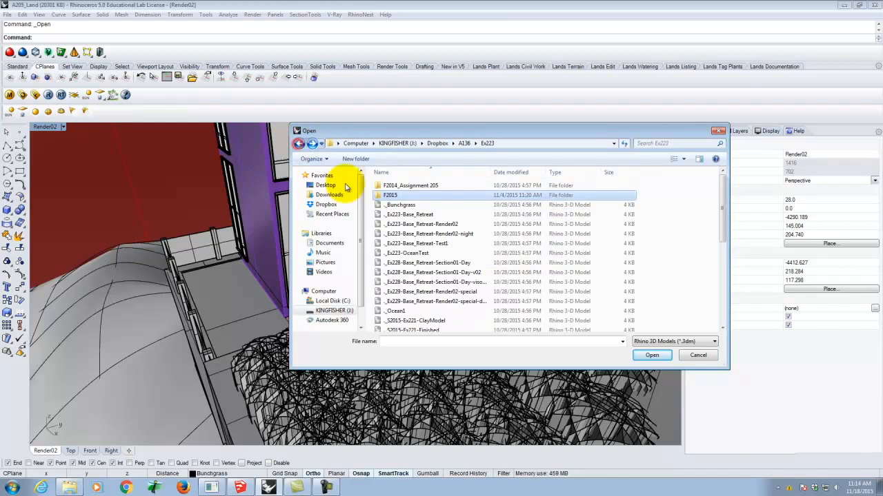
scroll(433, 304, "down", 3)
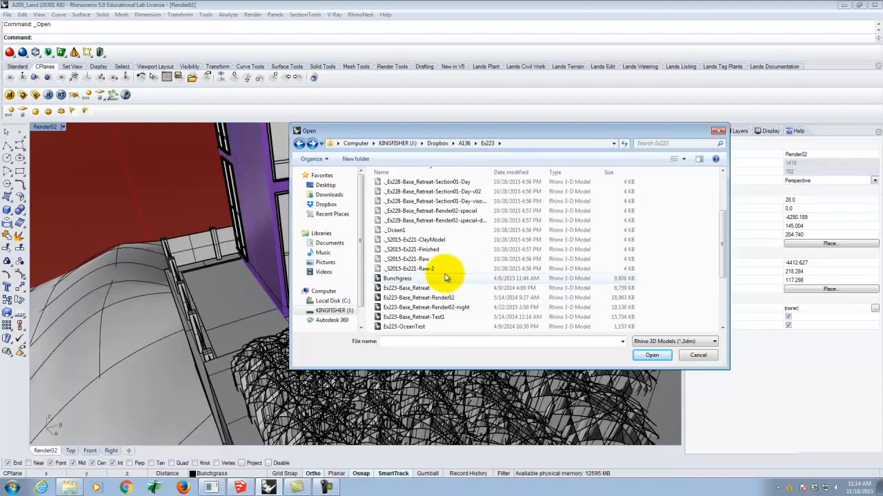
left_click(698, 355)
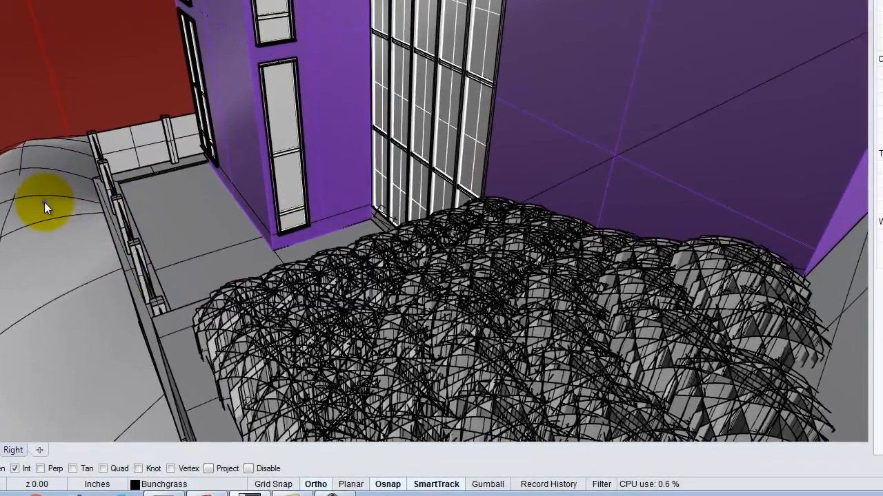
right_click_drag(63, 219, 280, 188)
scroll(424, 153, "down", 13)
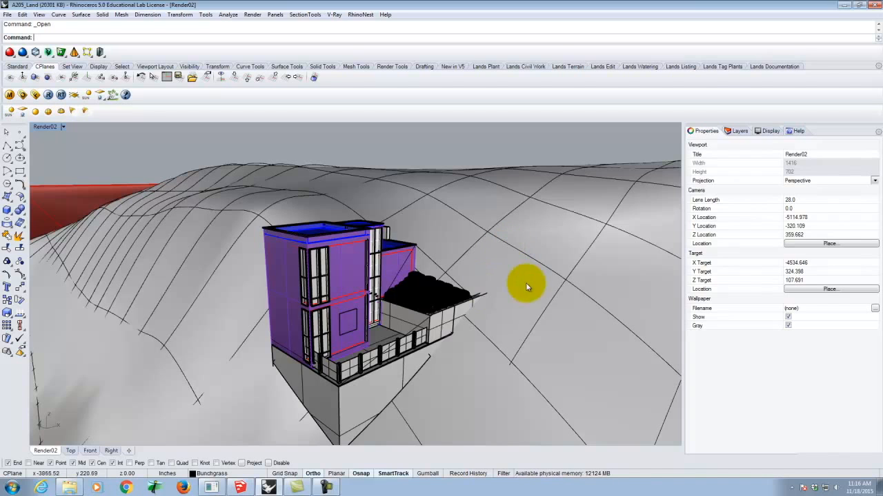
scroll(532, 240, "down", 5)
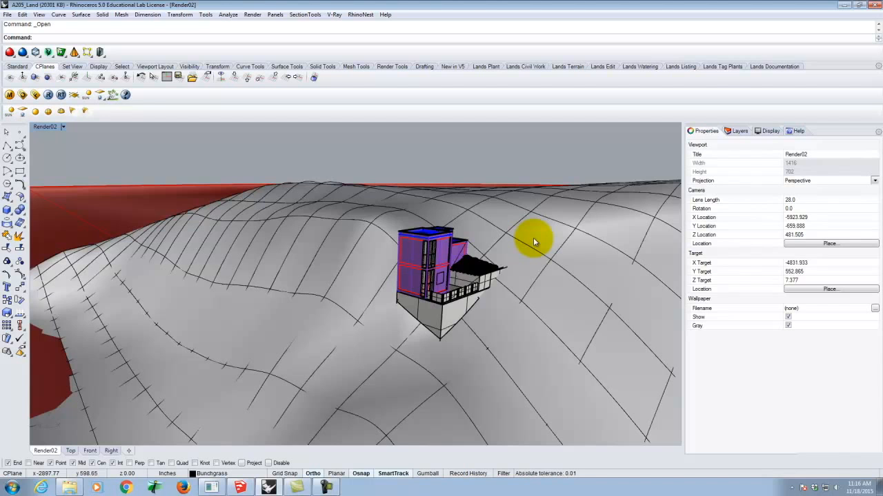
right_click_drag(412, 179, 408, 336)
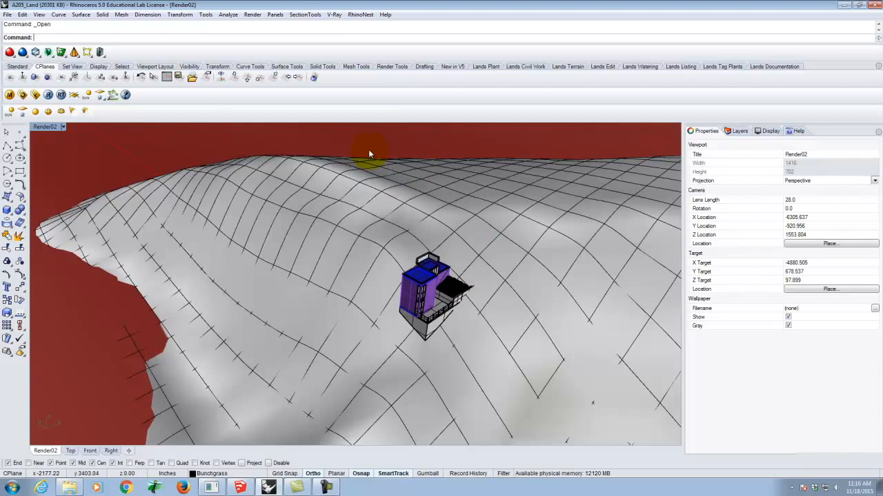
left_click(309, 15)
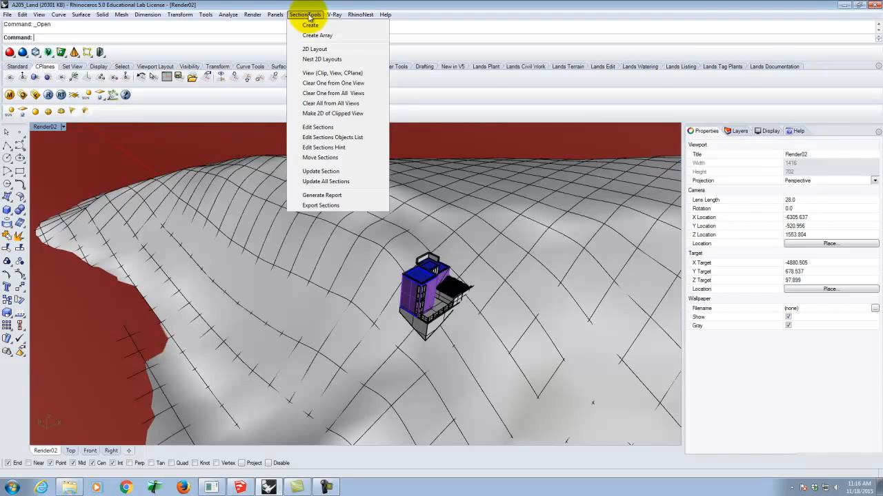
left_click(301, 7)
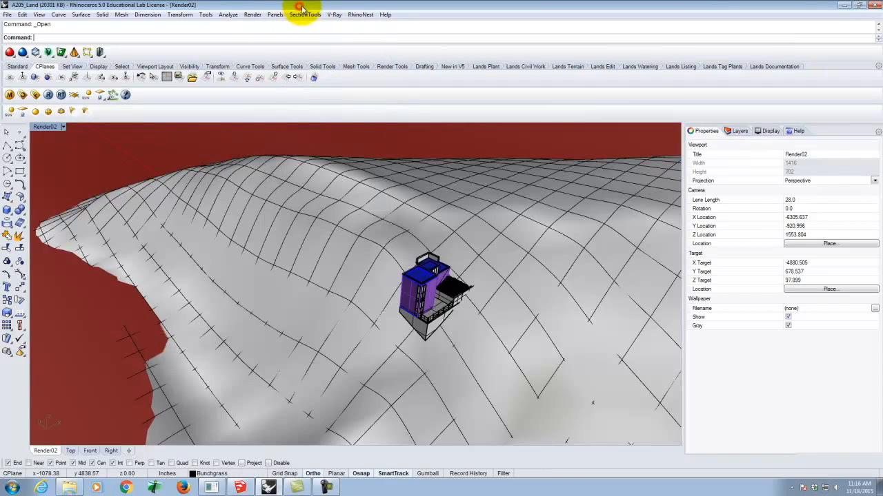
left_click(307, 13)
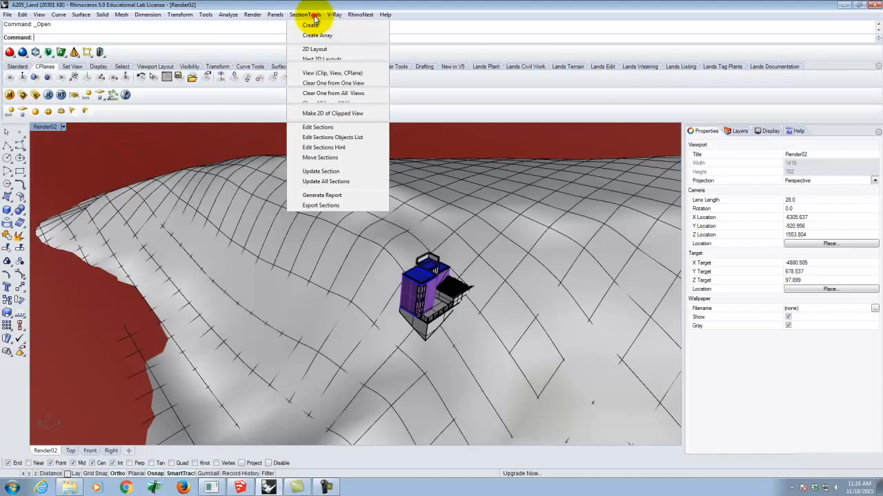
left_click(307, 14)
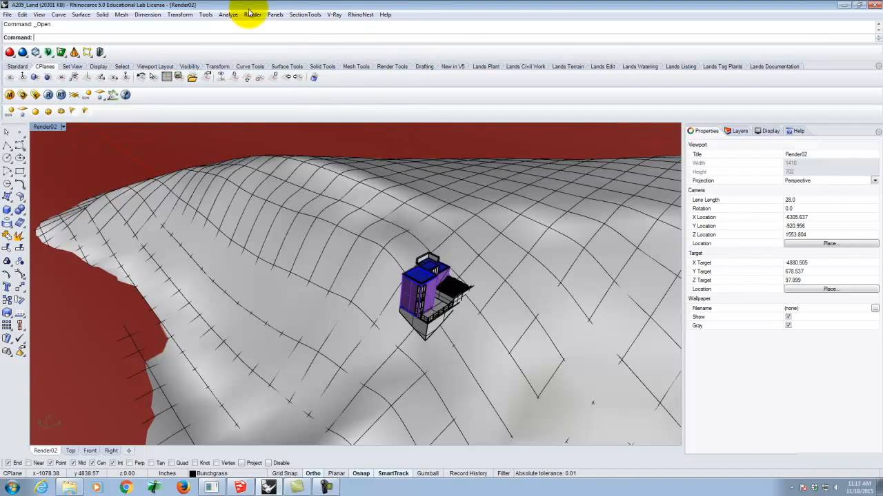
left_click(304, 15)
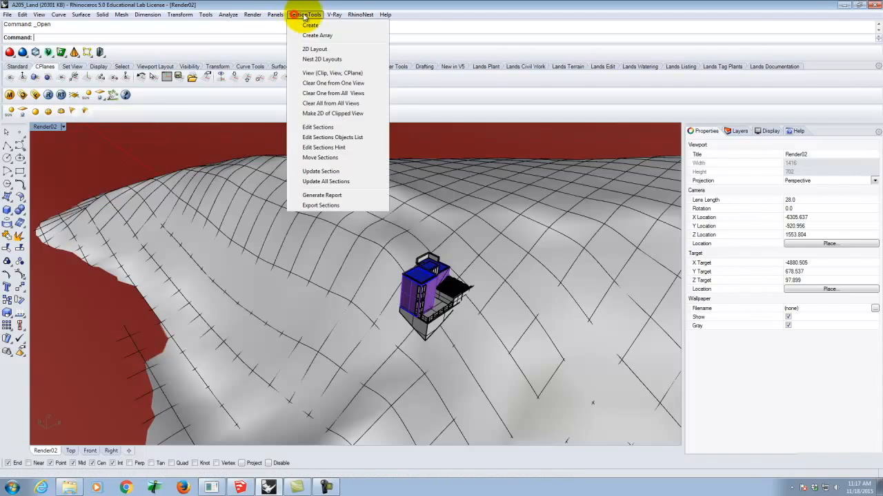
left_click(317, 15)
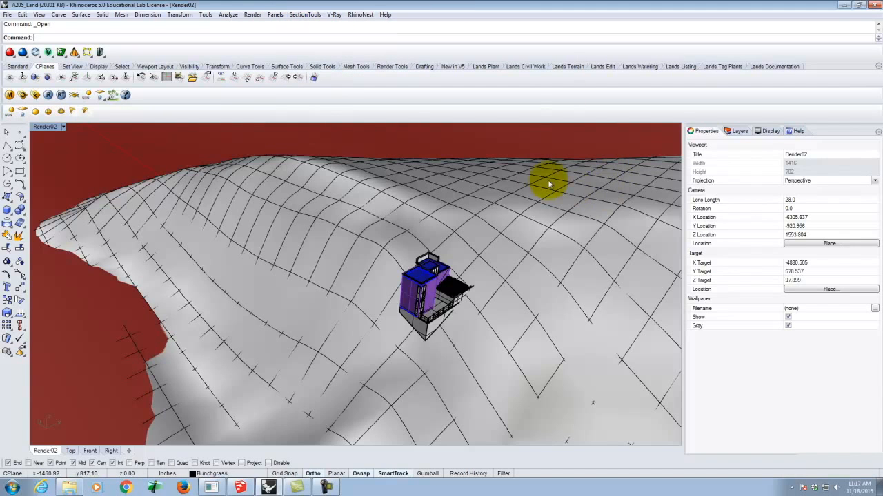
Examine the house, its terrace and the surrounding terrain from several distances and angles, including a side elevation
scroll(504, 186, "down", 5)
scroll(500, 190, "down", 3)
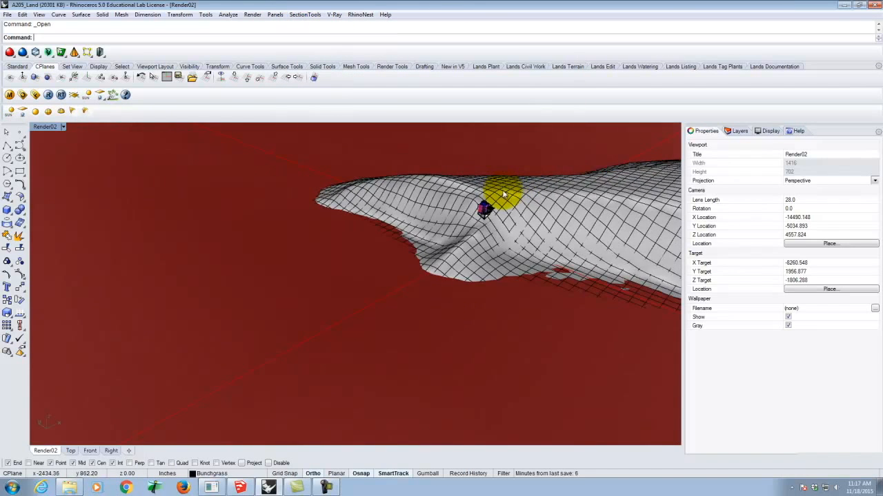
scroll(500, 197, "up", 3)
scroll(496, 202, "down", 6)
scroll(486, 221, "down", 5)
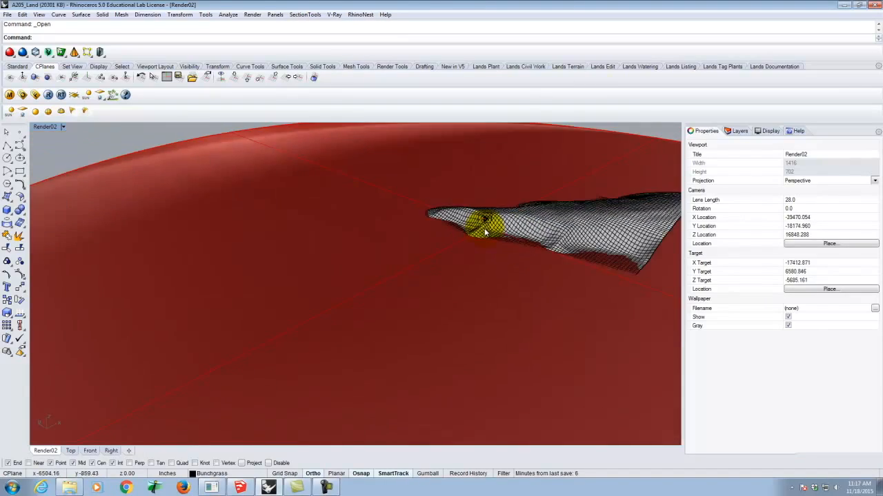
scroll(487, 226, "up", 4)
scroll(486, 224, "up", 15)
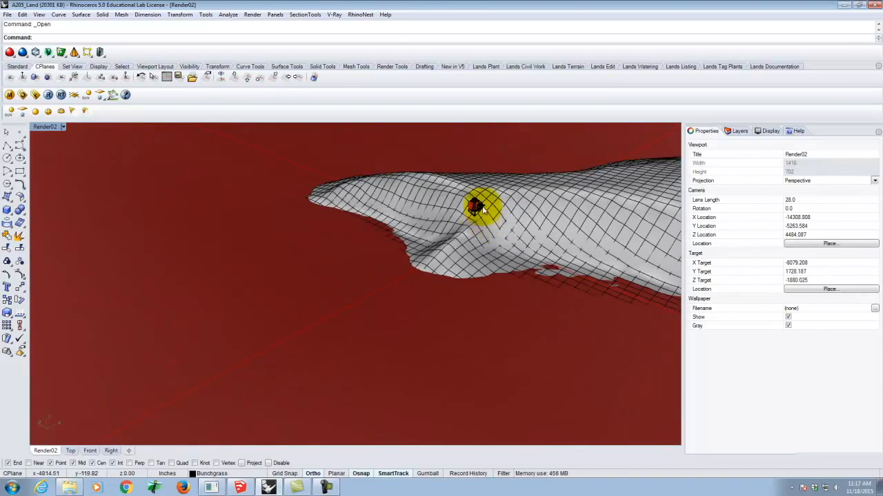
scroll(373, 224, "down", 5)
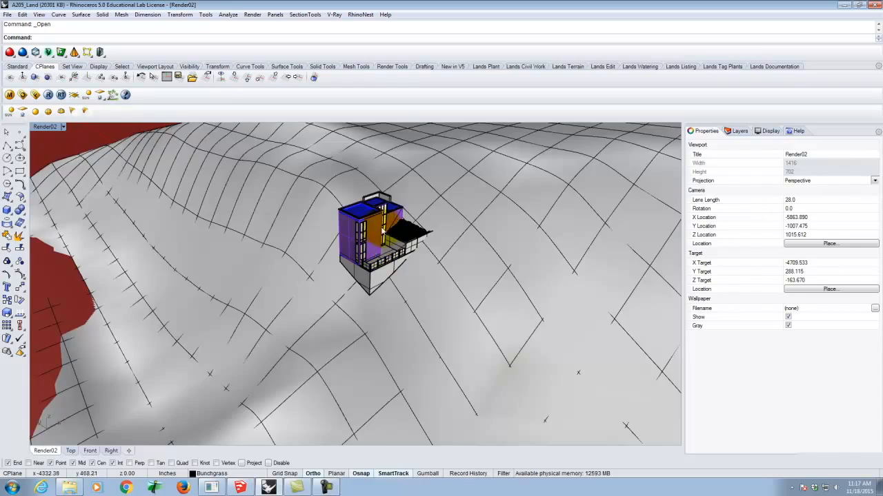
scroll(374, 221, "up", 8)
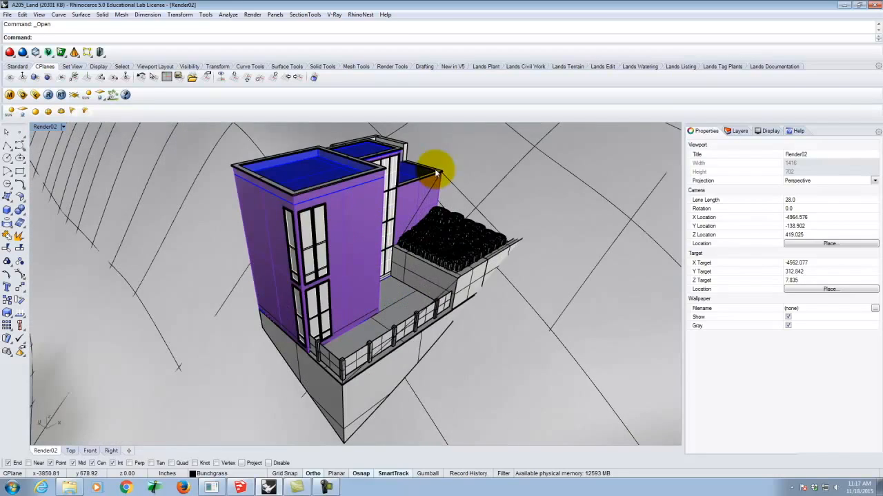
scroll(421, 181, "up", 4)
scroll(447, 243, "down", 4)
right_click_drag(447, 242, 404, 286)
right_click_drag(314, 232, 403, 314)
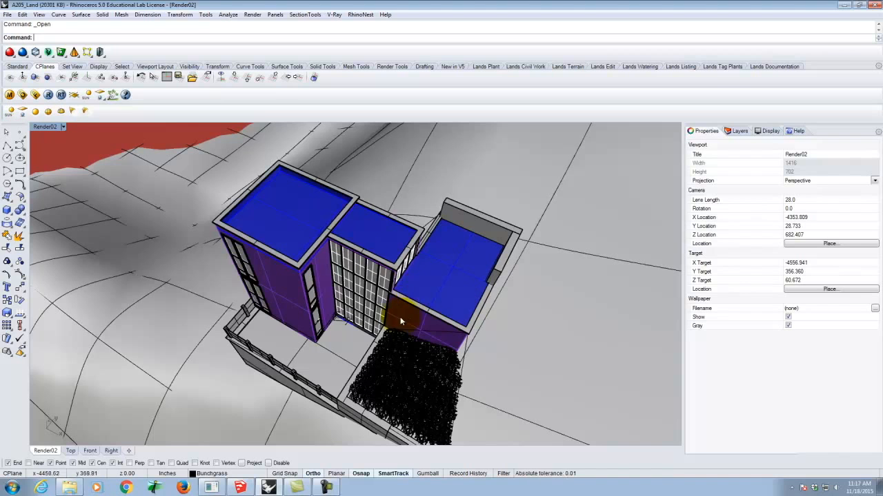
right_click_drag(465, 252, 388, 282)
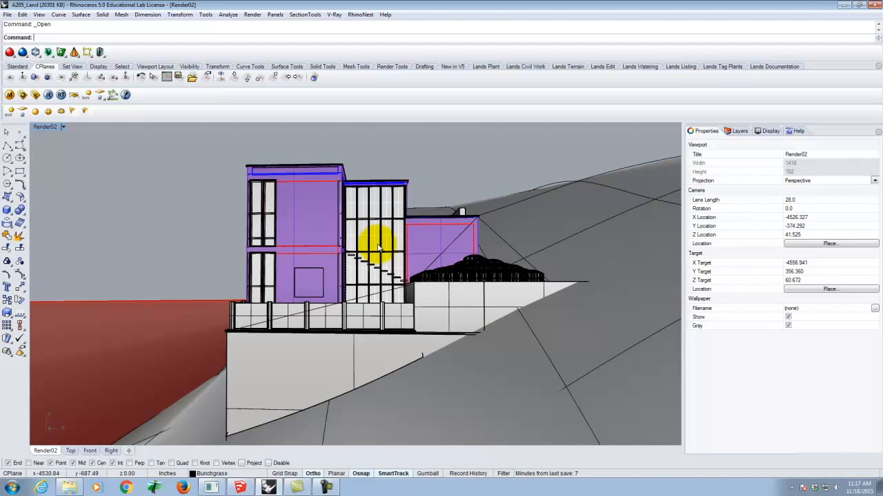
right_click_drag(418, 197, 405, 226)
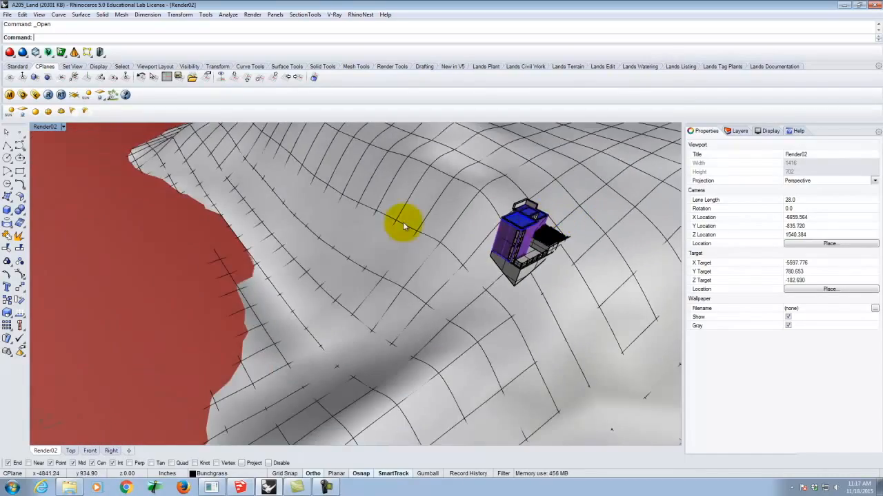
Draw a vertical plane about 17,700 inches high across the whole site, running through the terrain and beyond the large red disc
scroll(405, 226, "down", 10)
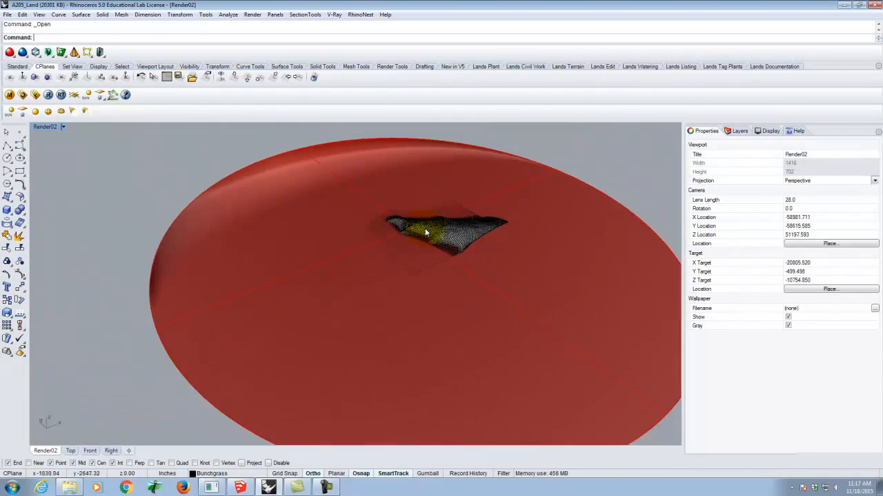
scroll(425, 233, "down", 5)
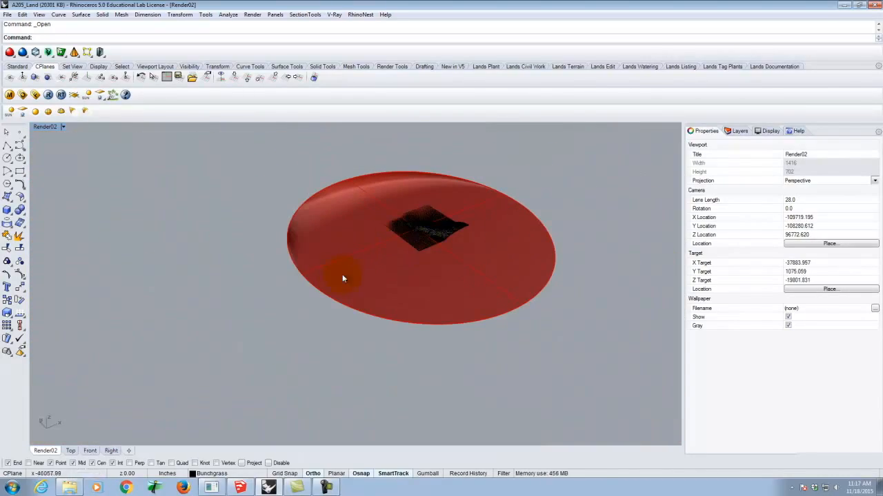
left_click(7, 197)
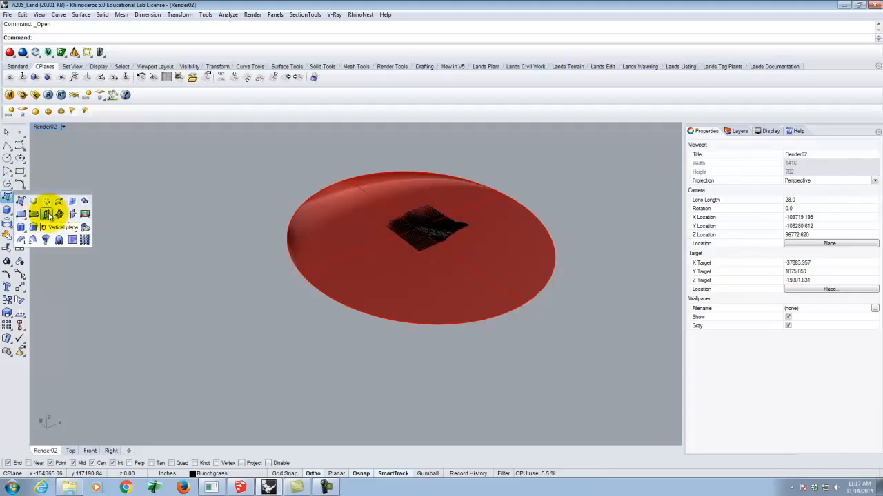
left_click(47, 215)
left_click(187, 328)
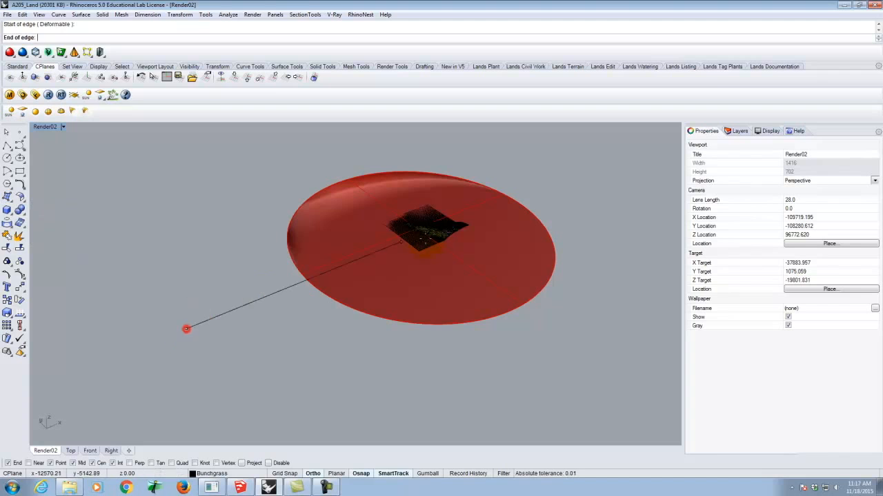
left_click(616, 179)
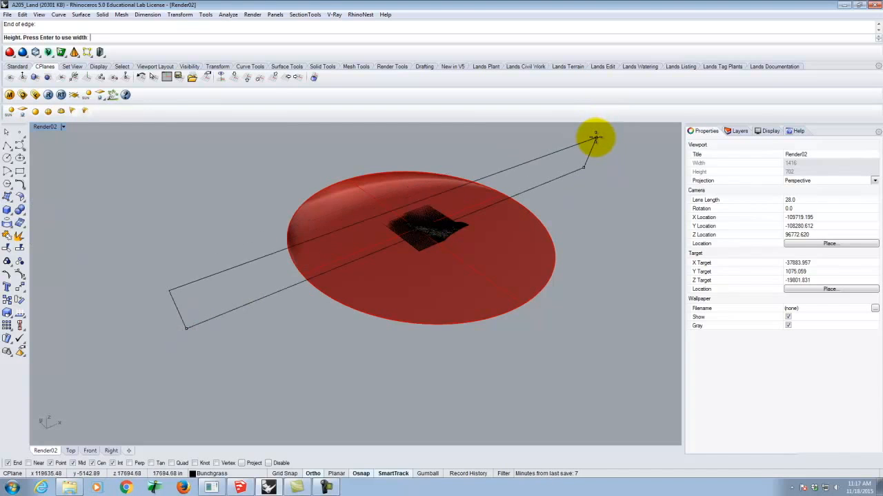
left_click(597, 137)
Show all four viewports and move the vertical plane straight down in the Front view so it extends above and below the terrain
right_click_drag(603, 242, 593, 196)
double_click(52, 126)
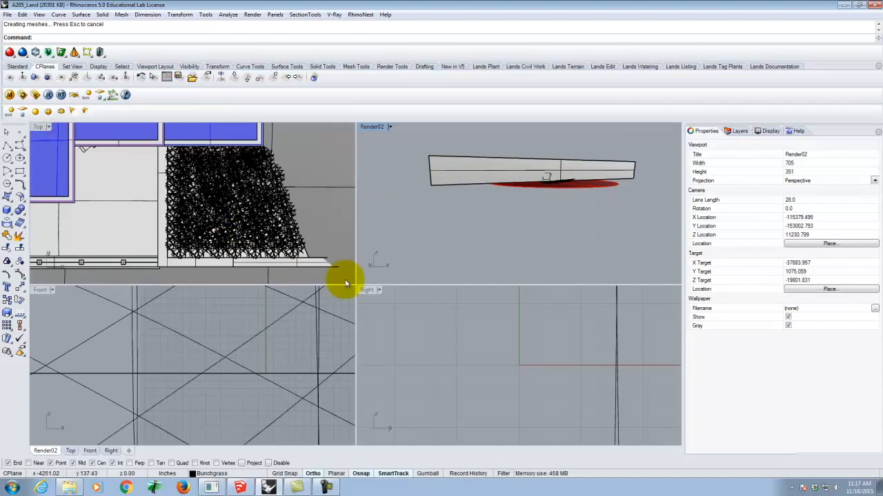
scroll(266, 300, "down", 10)
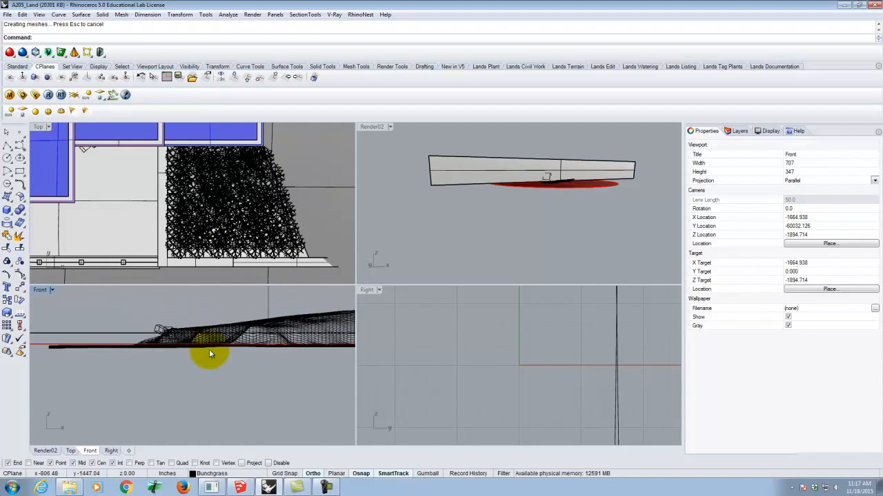
scroll(210, 351, "down", 5)
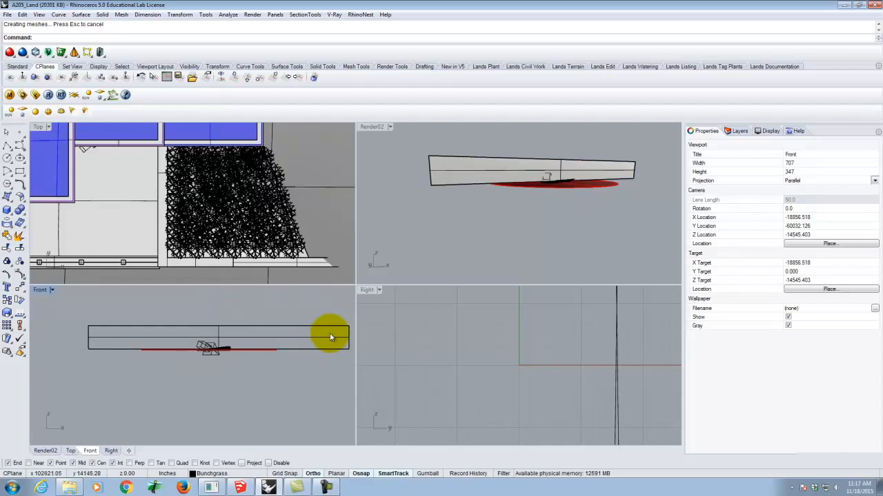
left_click(331, 342)
type("move")
key("Return")
left_click(321, 376)
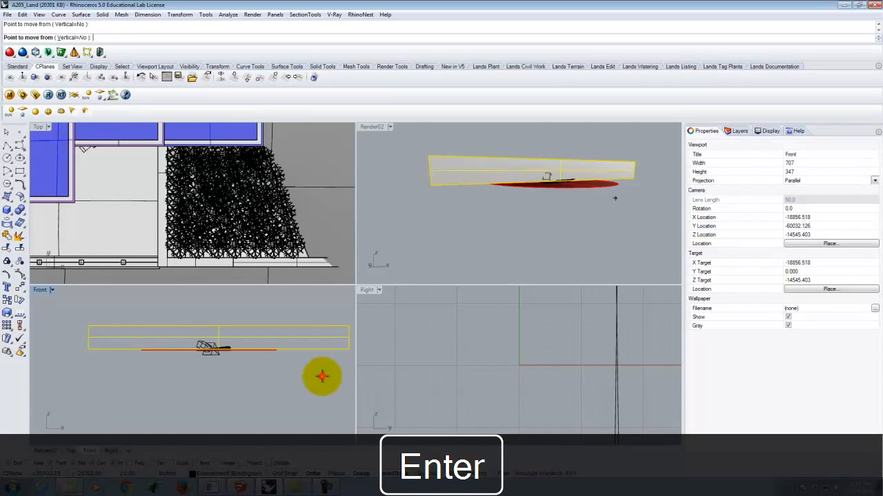
left_click(318, 388)
scroll(211, 356, "up", 17)
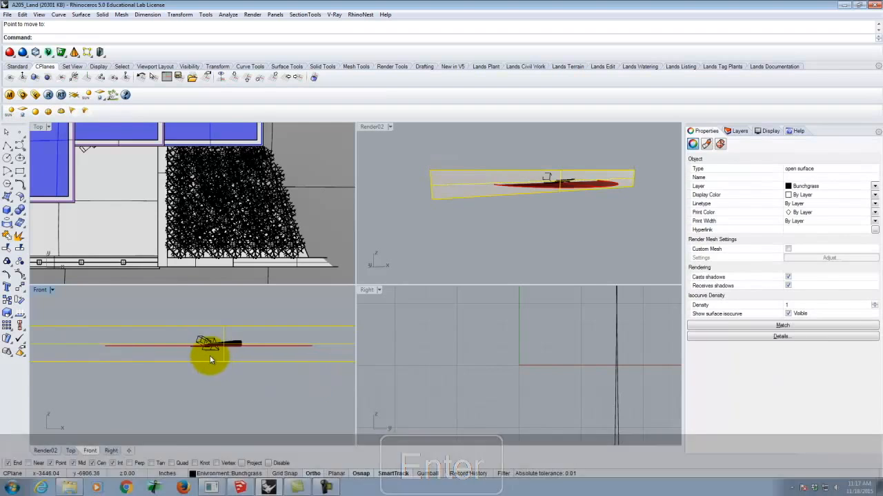
right_click_drag(584, 179, 610, 175)
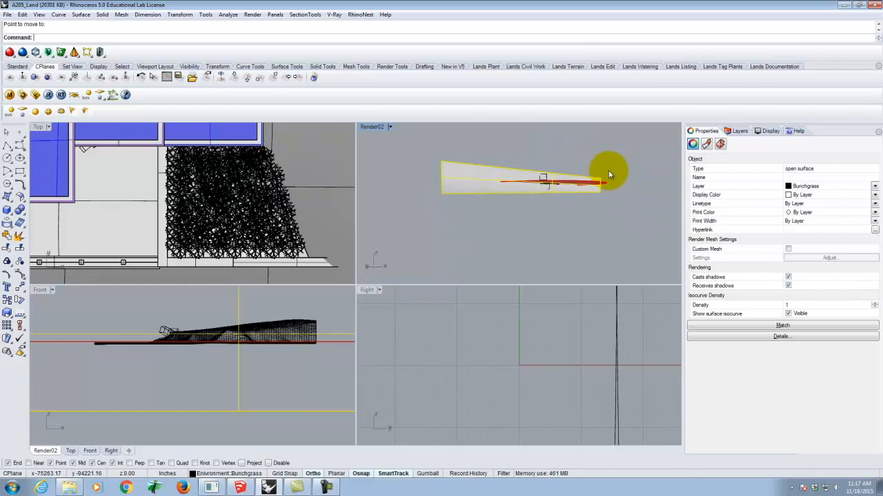
Move the vertical plane horizontally in the enlarged Right view until it reaches the house
right_click_drag(535, 153, 550, 225)
scroll(458, 373, "down", 10)
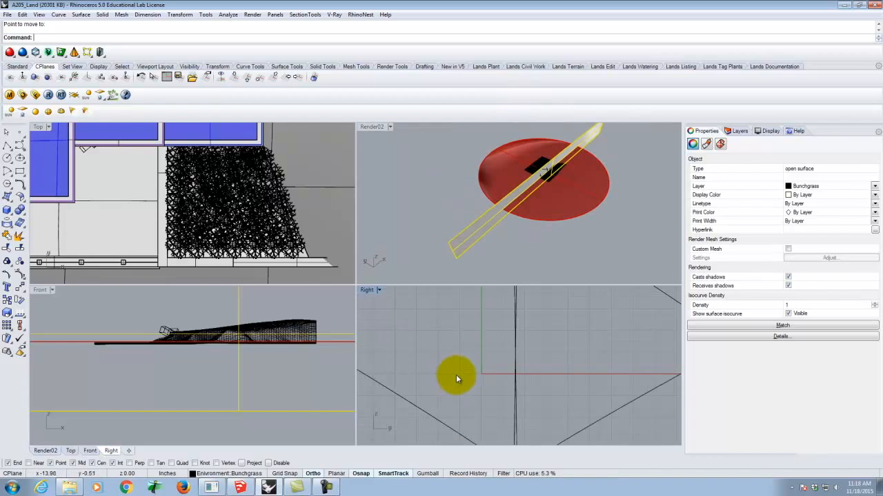
scroll(480, 364, "down", 6)
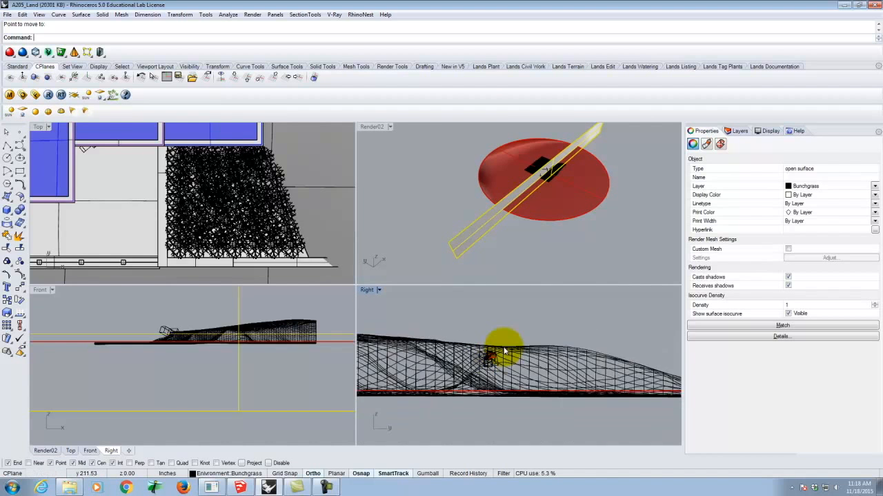
scroll(449, 339, "up", 8)
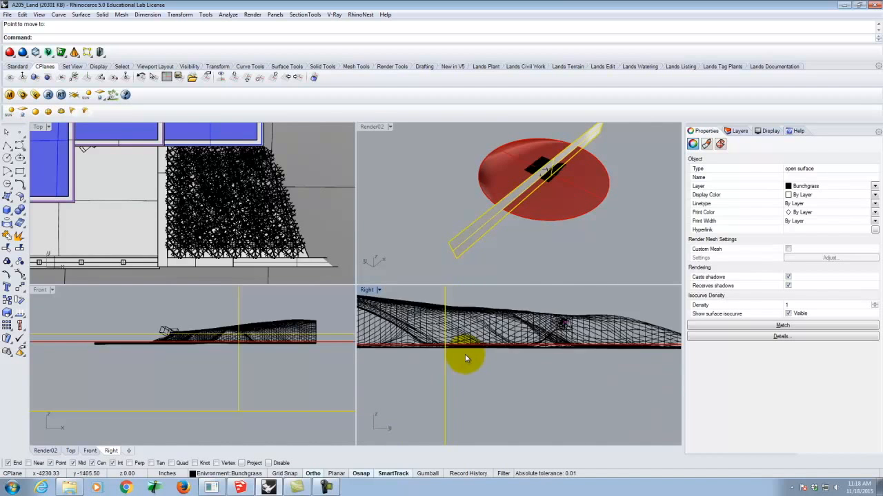
scroll(622, 312, "up", 2)
scroll(622, 307, "down", 6)
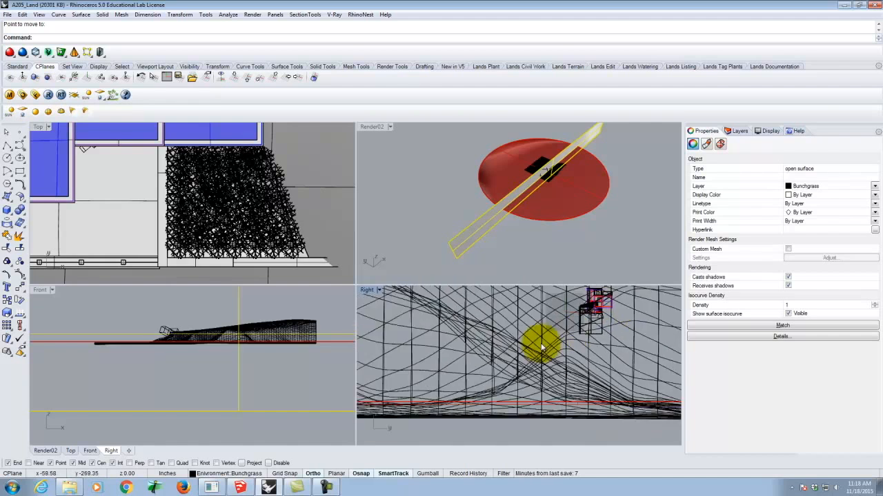
double_click(366, 290)
key("Return")
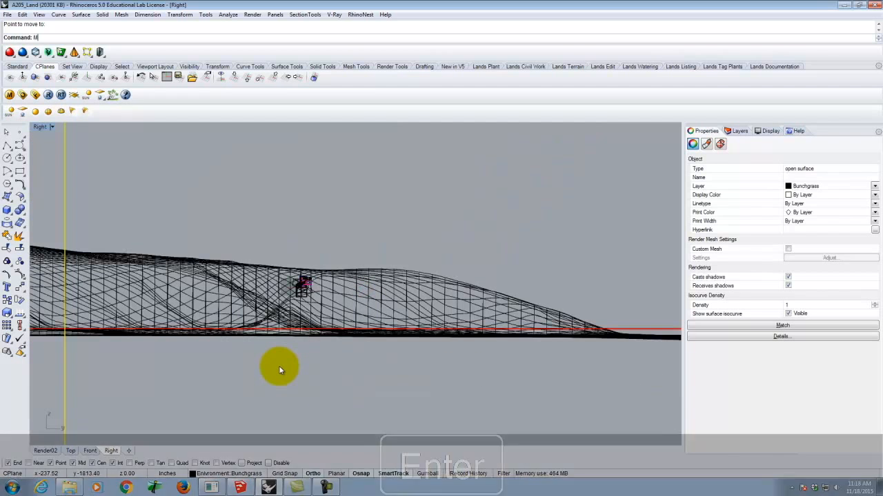
left_click(240, 387)
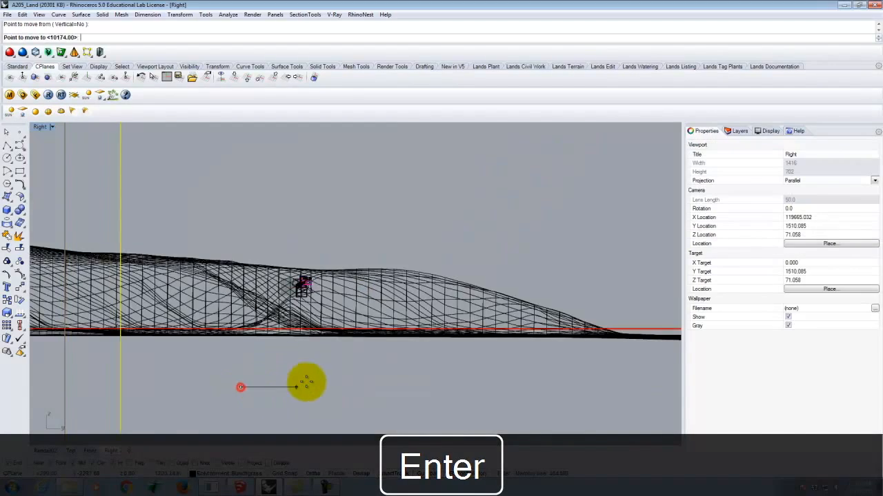
left_click(474, 387)
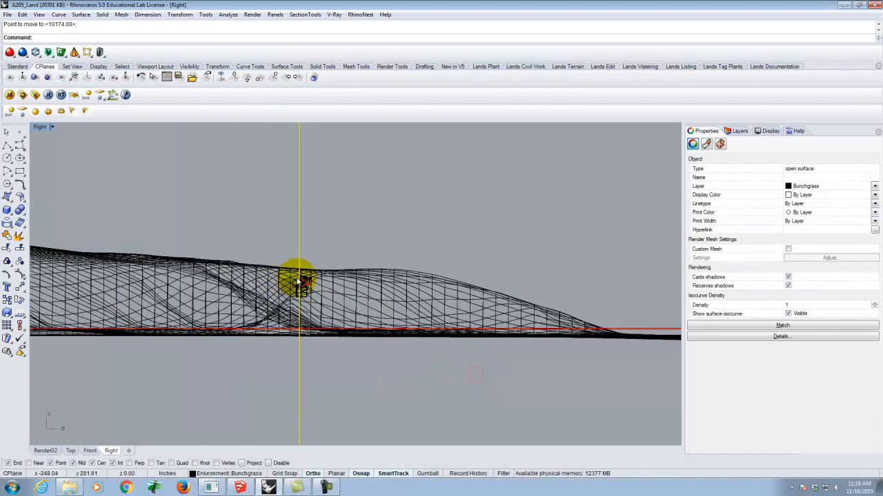
Shift the vertical plane horizontally again in the Right view so it cuts through the stair tower of the house
scroll(321, 295, "up", 10)
scroll(329, 300, "up", 2)
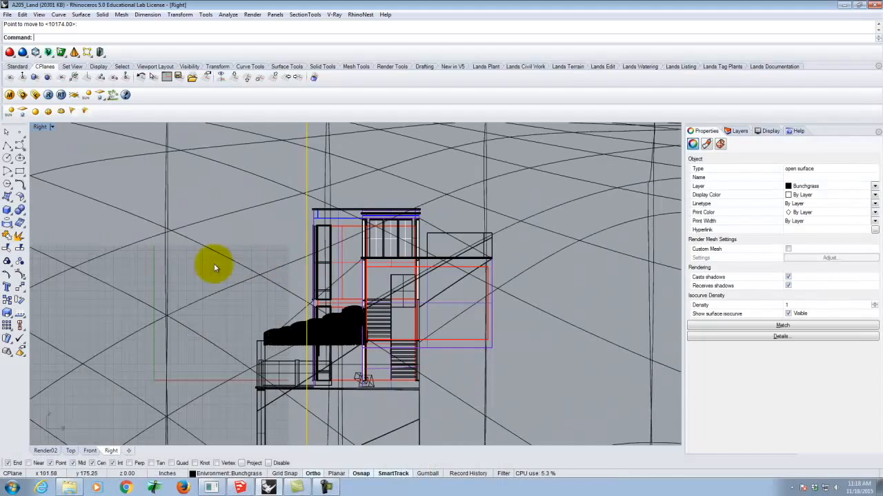
right_click(210, 302)
left_click(211, 308)
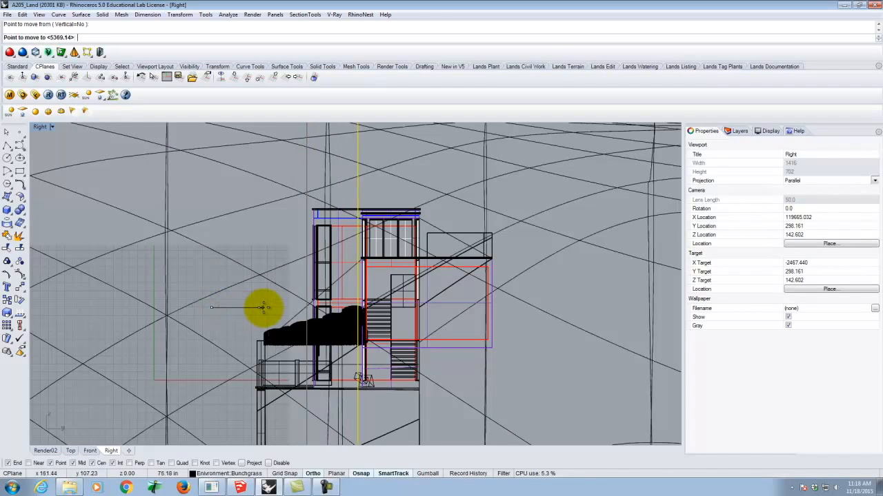
left_click(283, 308)
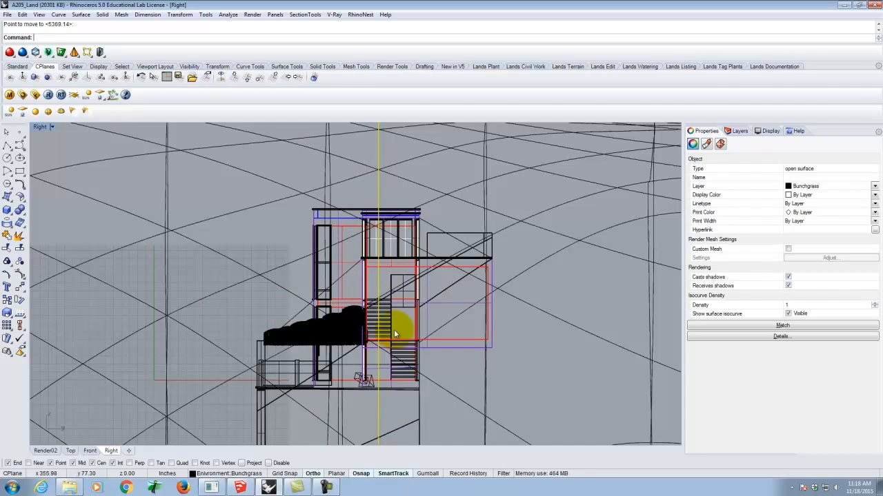
Return to an enlarged Render02 view and check where the vertical plane passes through the house
double_click(39, 129)
left_click(373, 127)
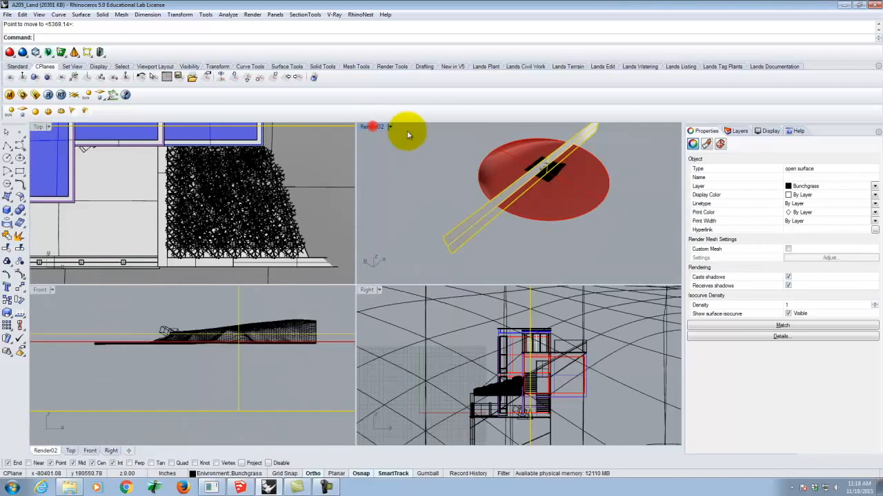
scroll(414, 214, "up", 6)
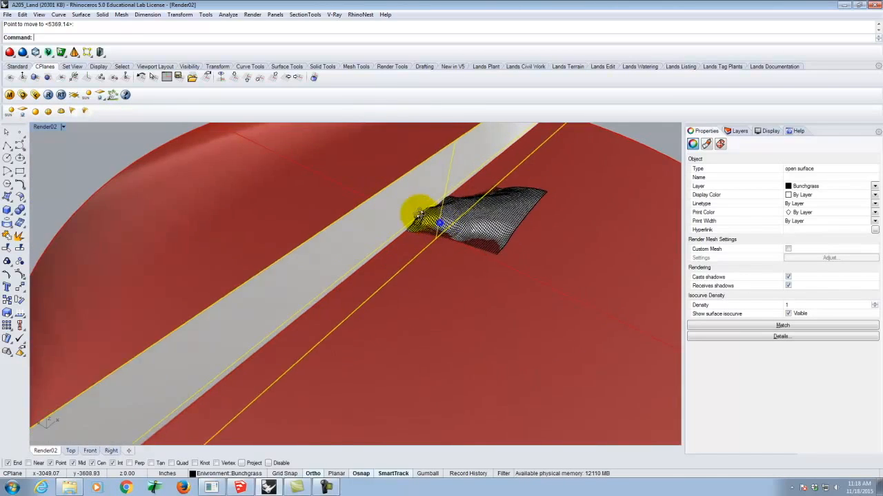
scroll(419, 215, "up", 8)
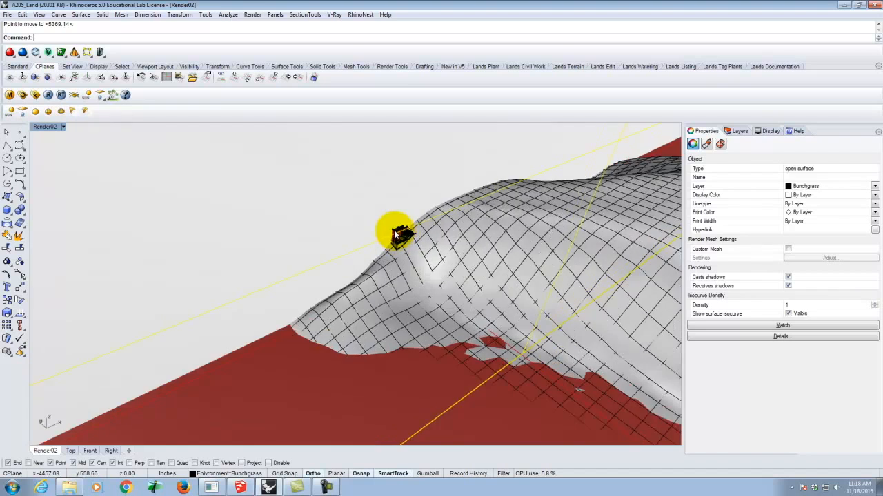
scroll(397, 235, "up", 10)
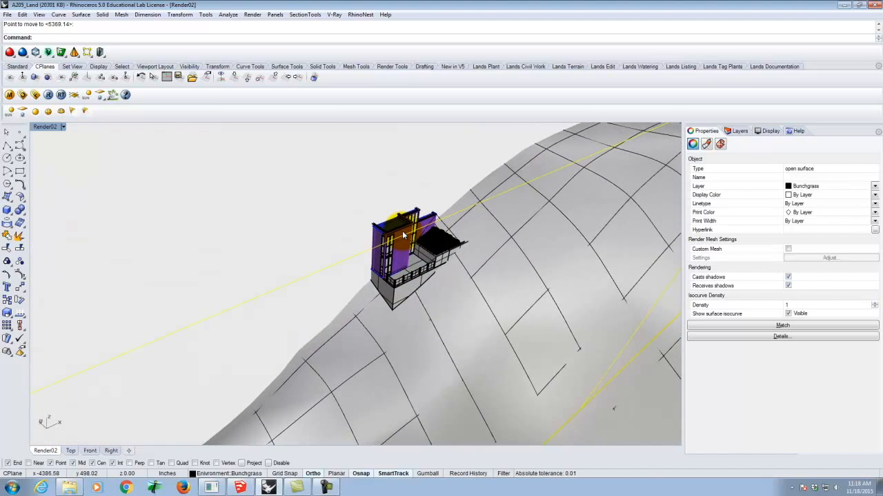
scroll(403, 236, "up", 2)
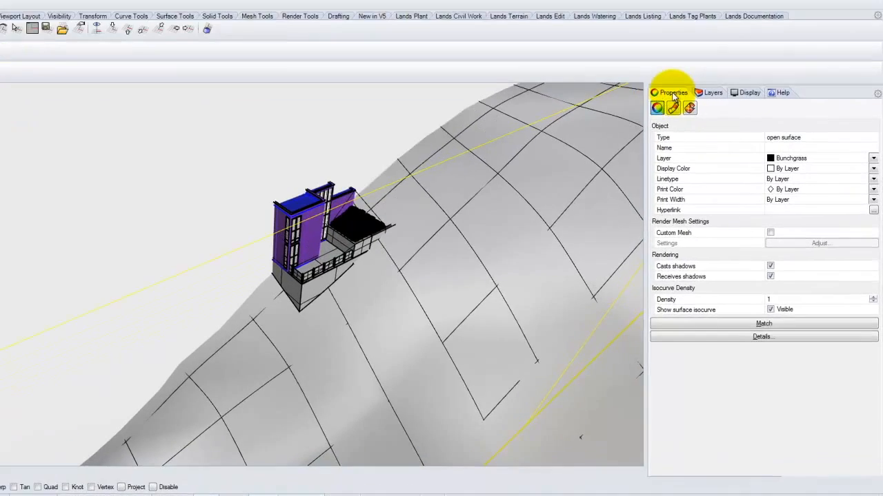
Create a new top-level layer named Section00
left_click(733, 132)
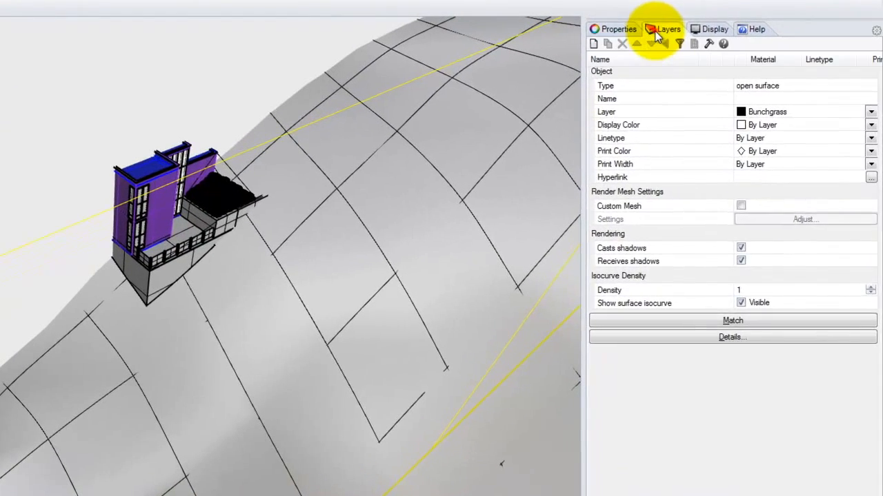
left_click(593, 43)
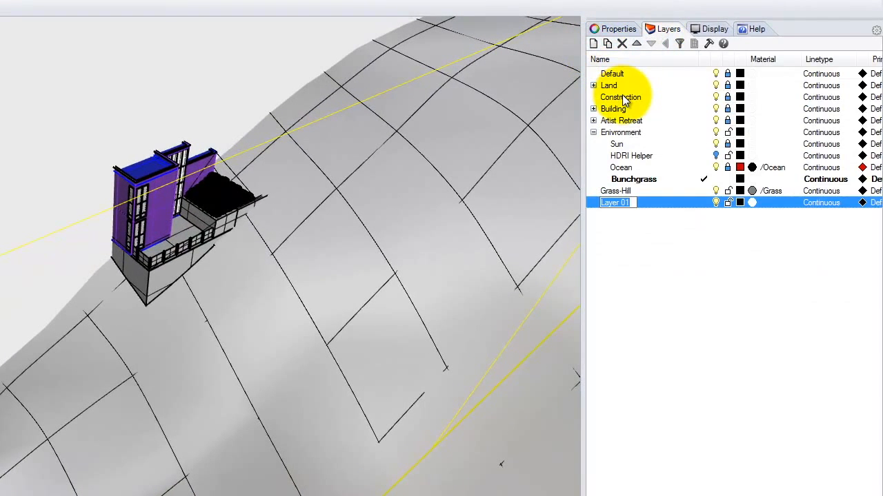
type("Section")
key("BackSpace")
type("1")
key("BackSpace")
type("00")
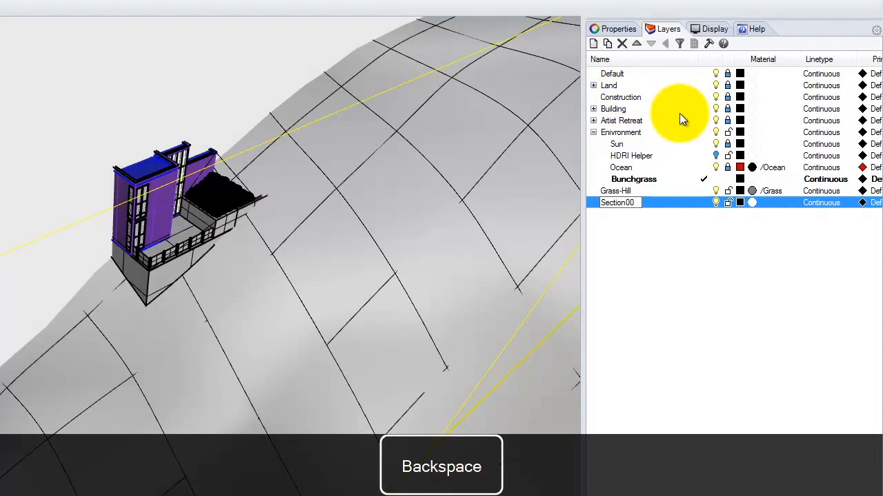
left_click(675, 203)
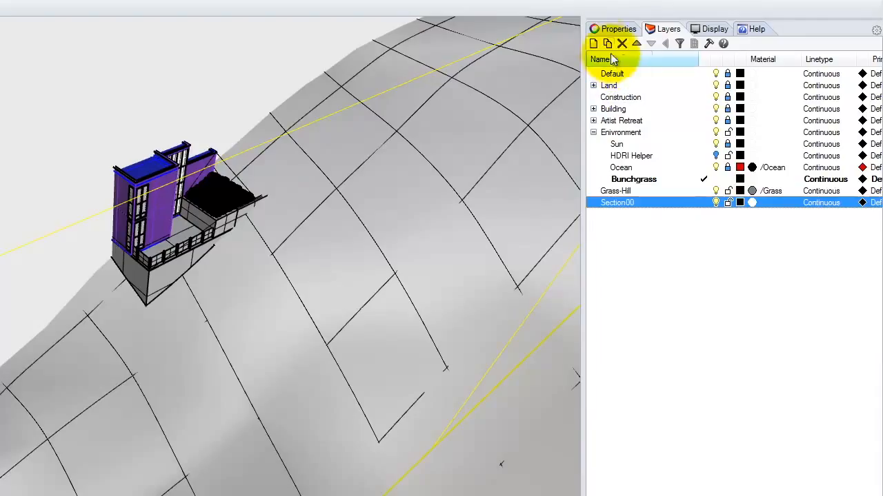
Add a sublayer named S00-Plane under Section00
left_click(607, 44)
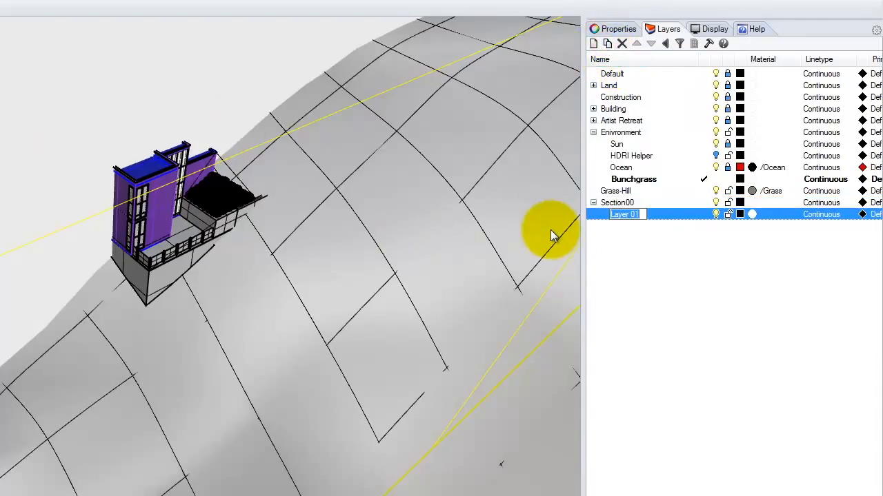
type("S00-Plane")
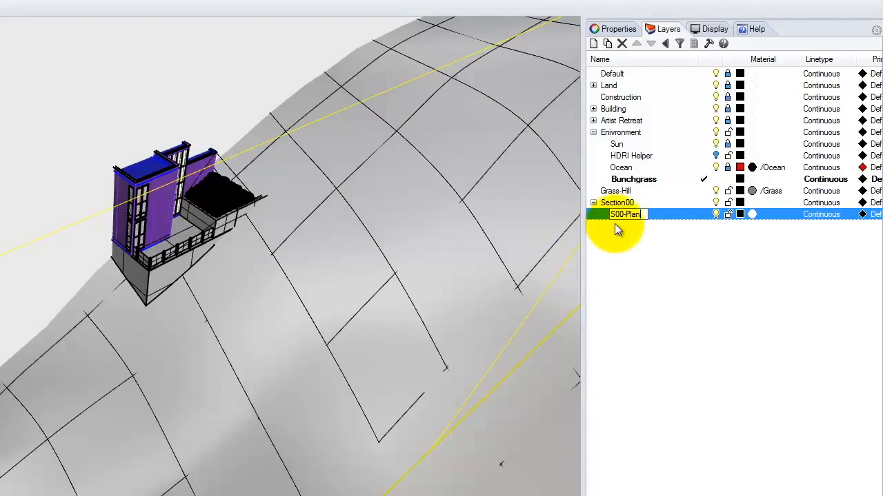
key("Return")
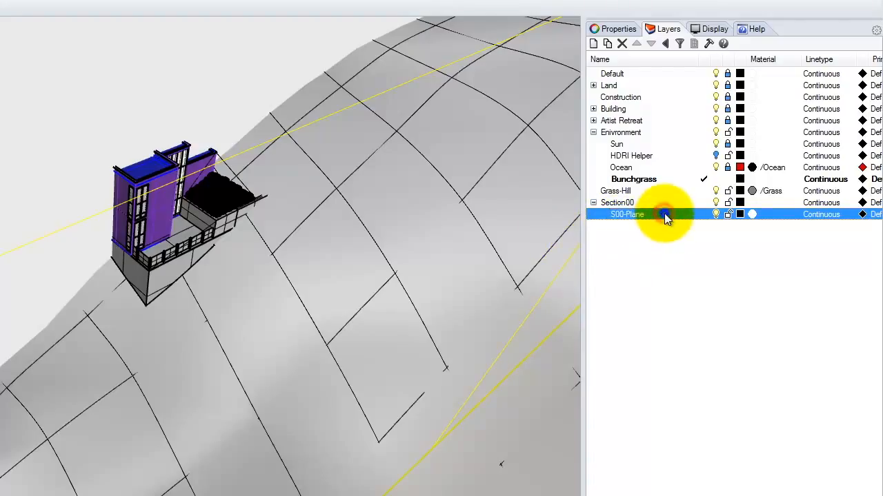
Assign the selected vertical plane to the S00-Plane layer and toggle that layer's visibility off and on to check it
right_click(664, 213)
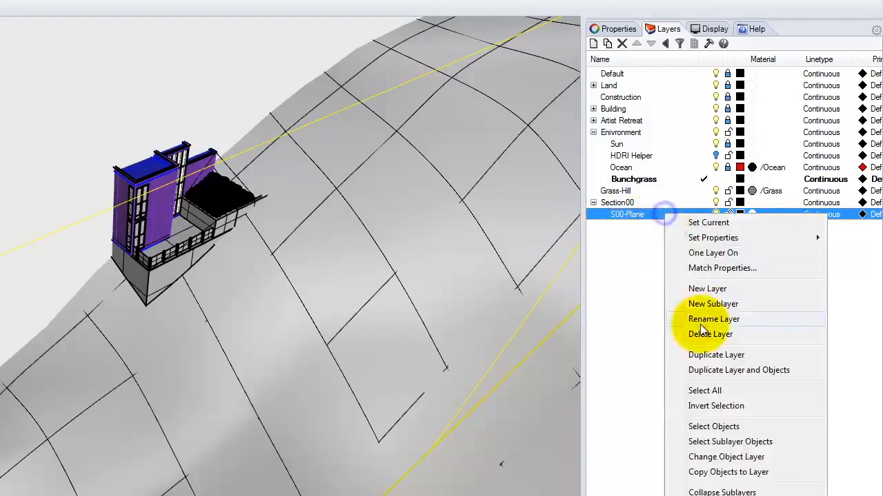
left_click(740, 459)
left_click(716, 214)
left_click(715, 215)
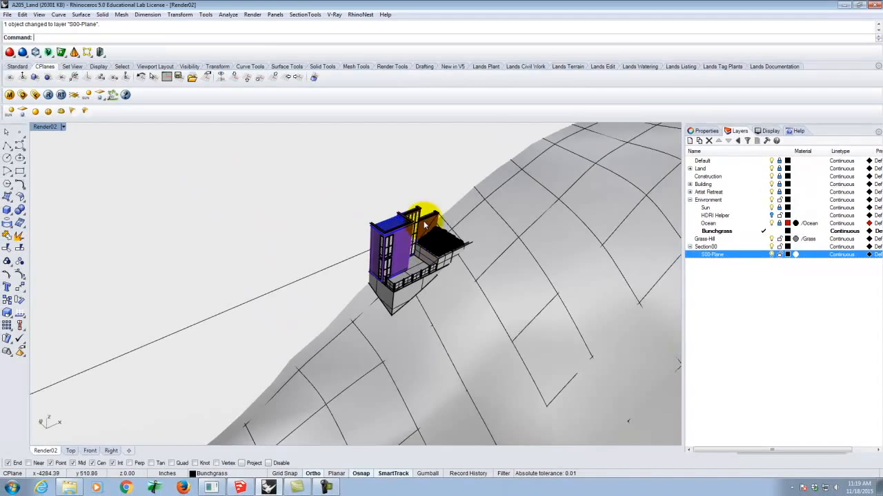
Start creating a section with SectionTools and include all visible objects
scroll(480, 247, "down", 17)
scroll(397, 268, "down", 6)
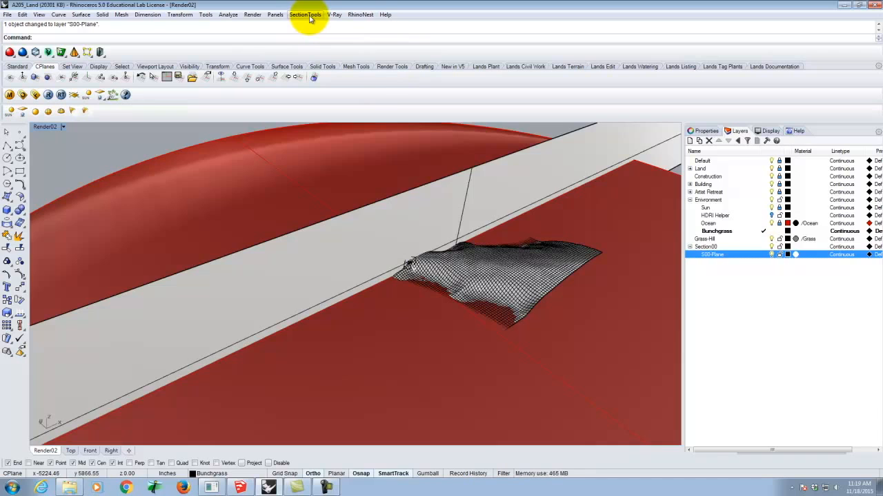
left_click(308, 15)
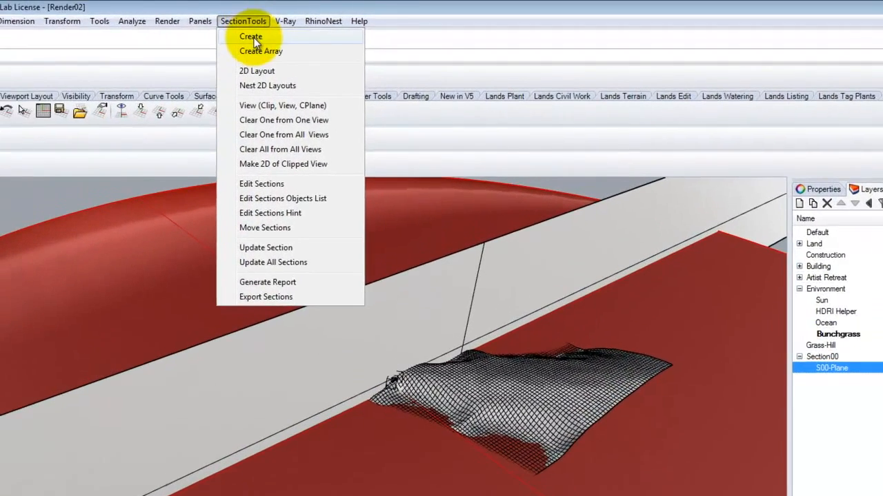
left_click(311, 25)
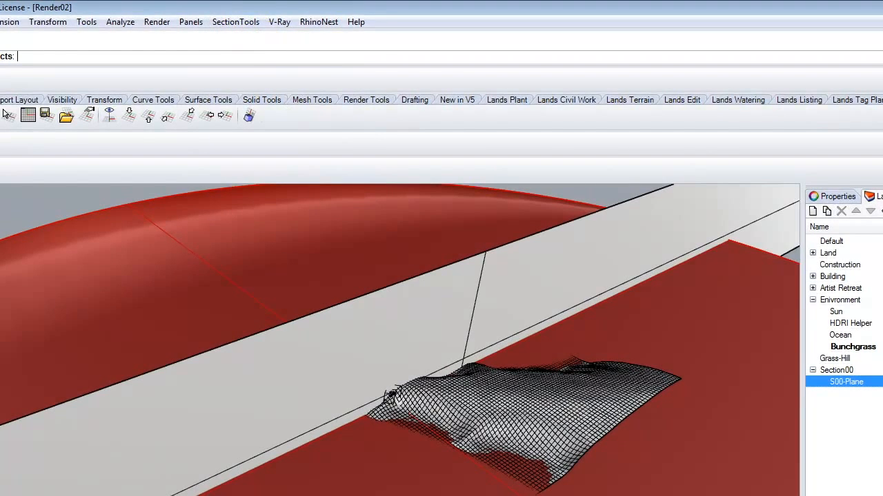
left_click_drag(31, 67, 30, 67)
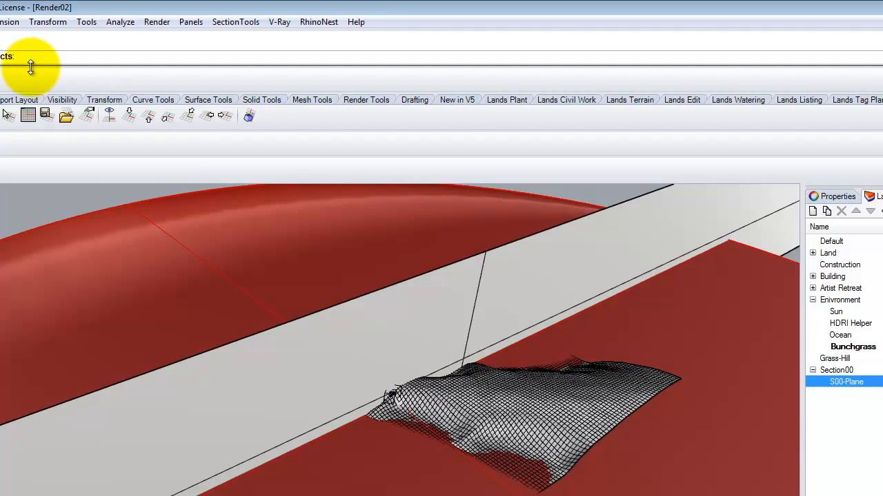
key("Return")
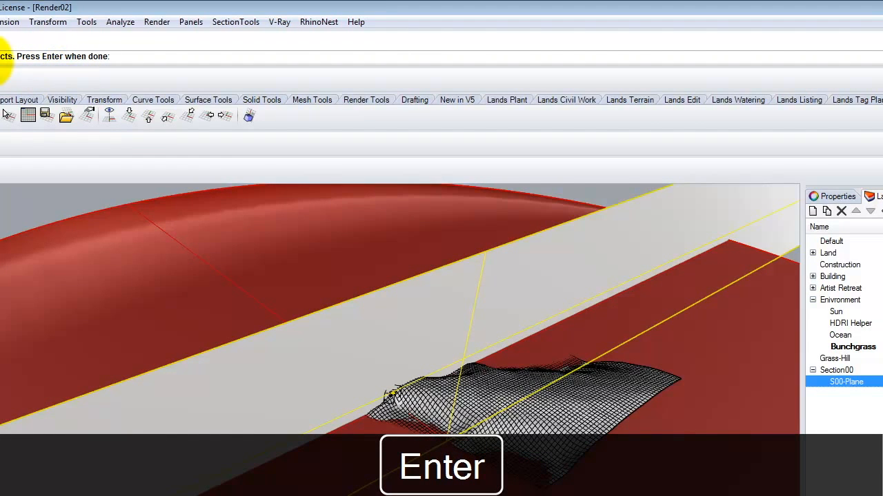
key("Return")
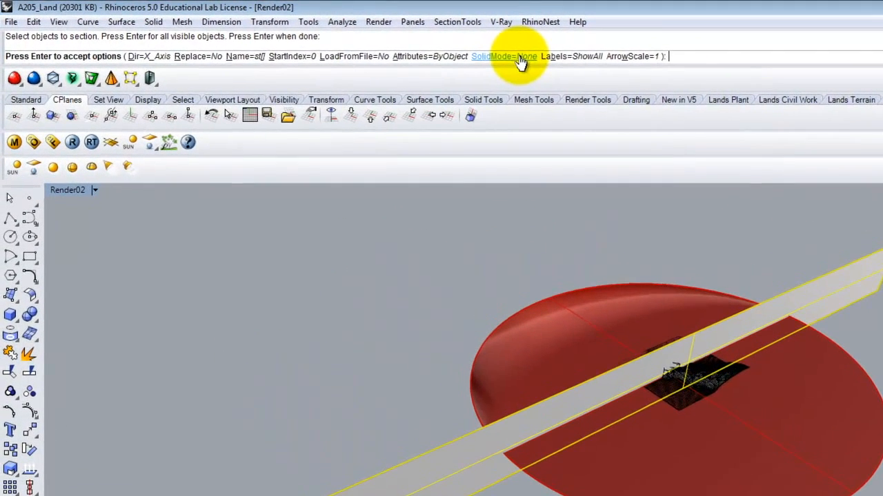
Set the section's SolidMode to Surfaces and accept the section options
left_click(343, 37)
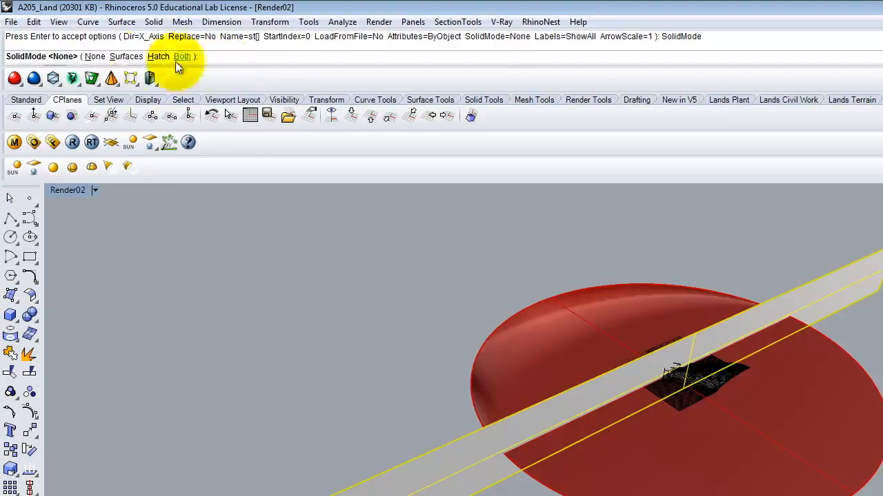
left_click(125, 58)
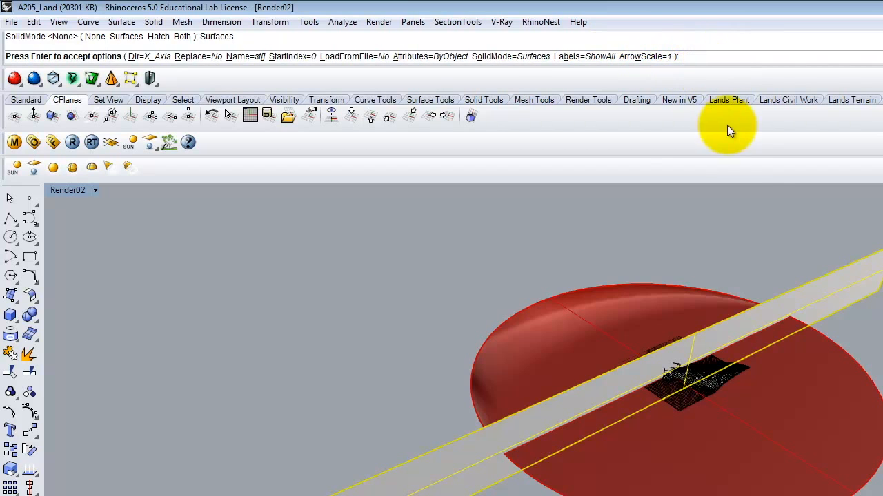
key("Return")
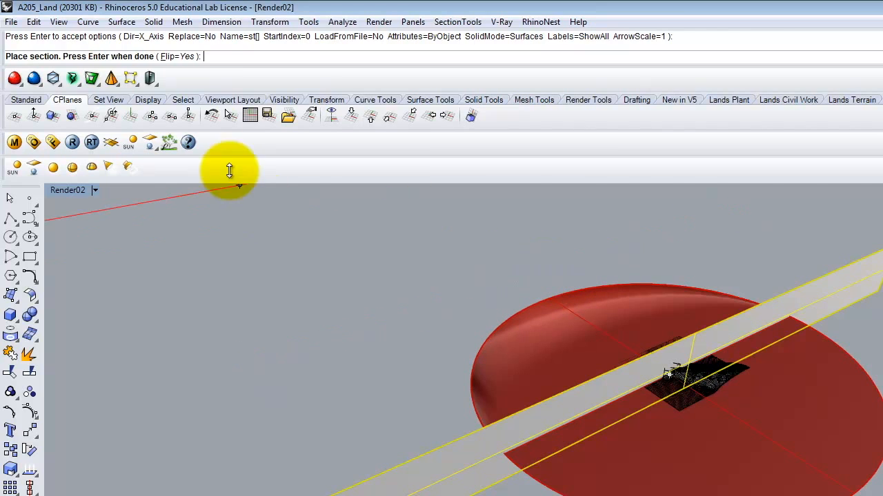
Set Flip to No, place the section along the vertical plane from its upper edge's midpoint, and finish creating it
left_click(177, 56)
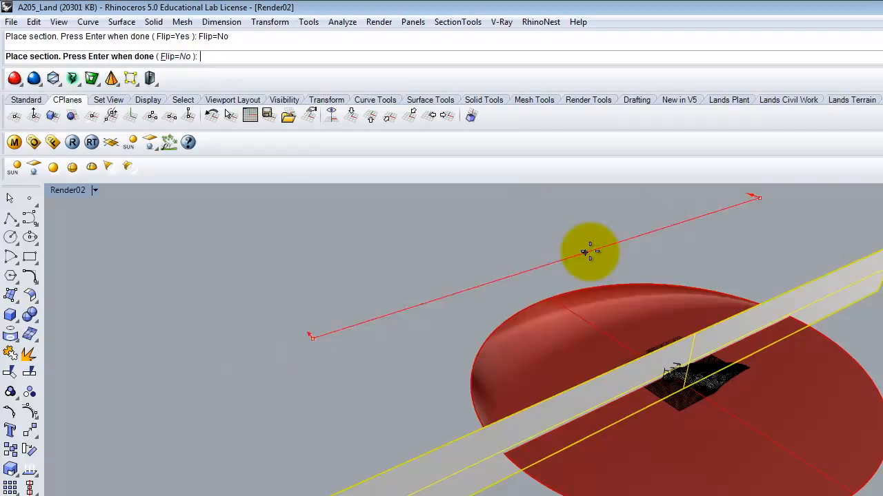
left_click(694, 333)
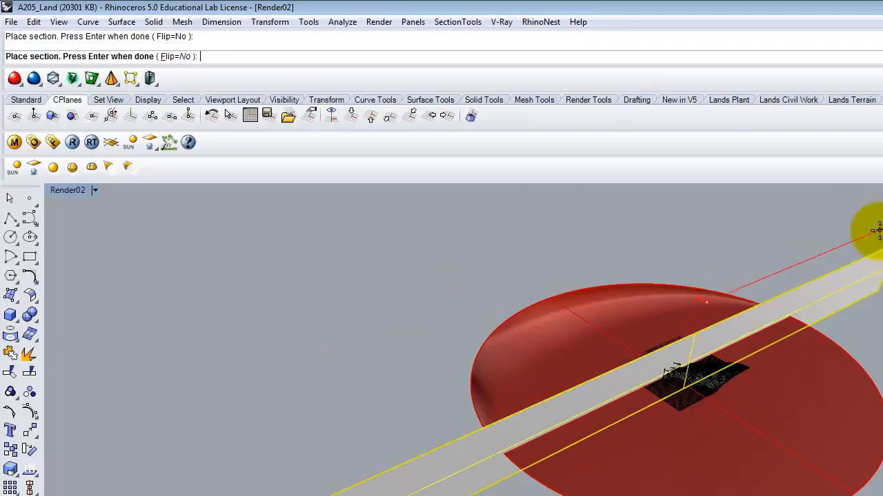
key("Return")
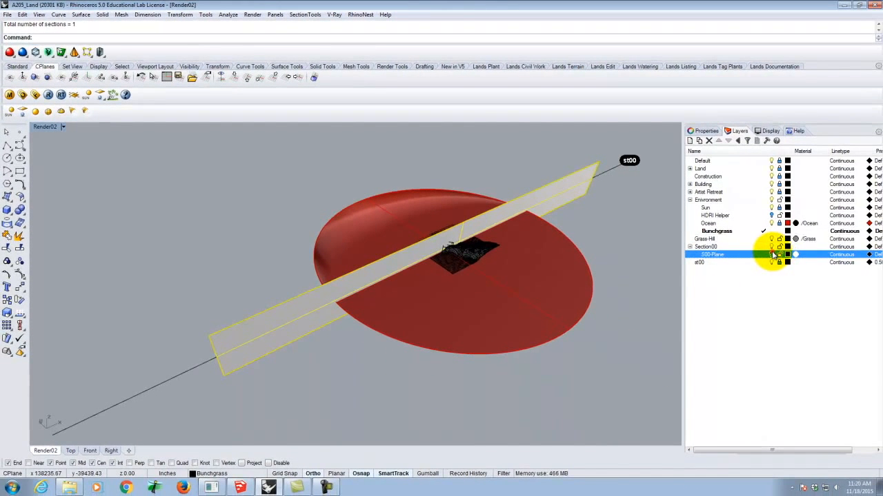
Toggle the S00-Plane and st00 layers, leaving S00-Plane hidden and st00 visible
left_click(775, 255)
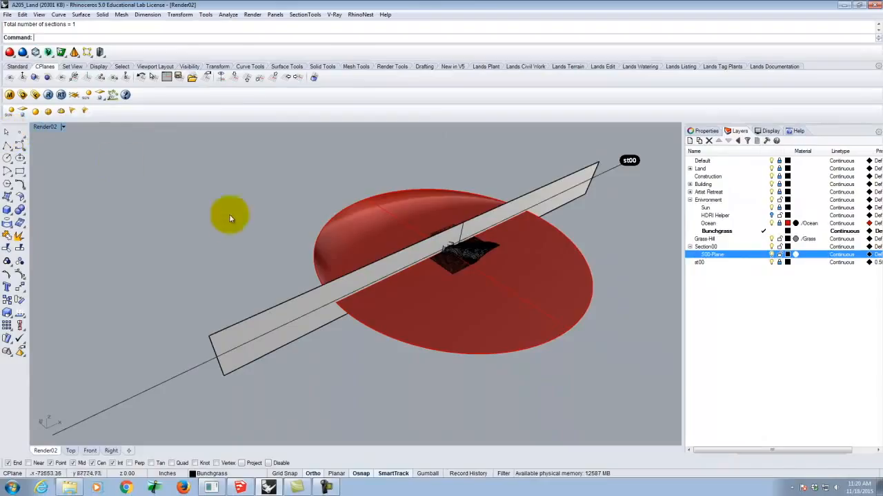
left_click(770, 262)
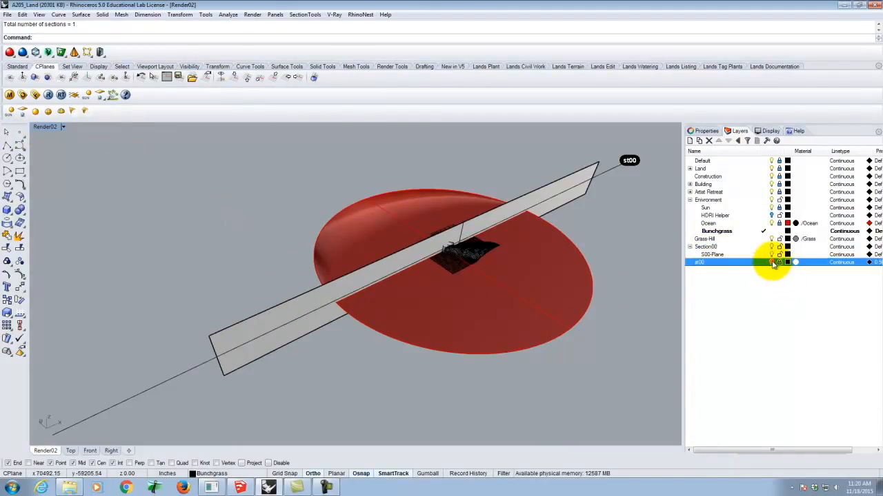
left_click(771, 255)
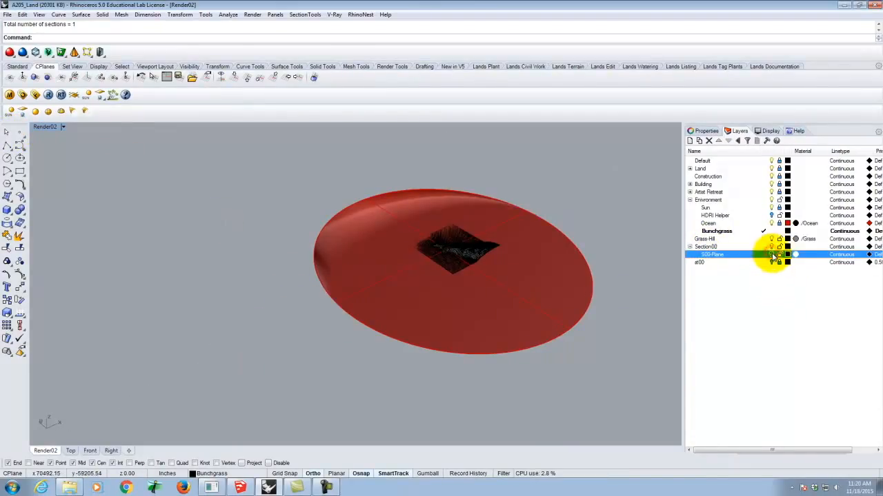
left_click(771, 262)
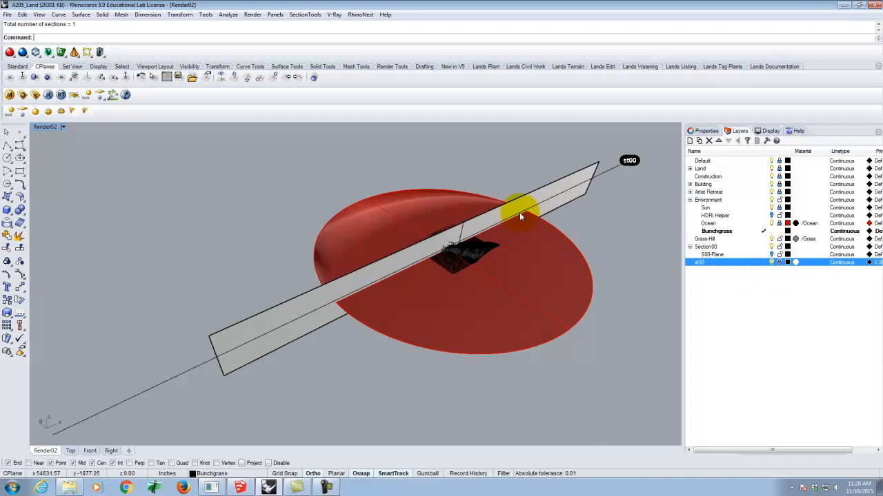
Unlock the st00 layer and delete the long section surface lying along the cutting plane
scroll(514, 210, "up", 2)
scroll(502, 216, "up", 2)
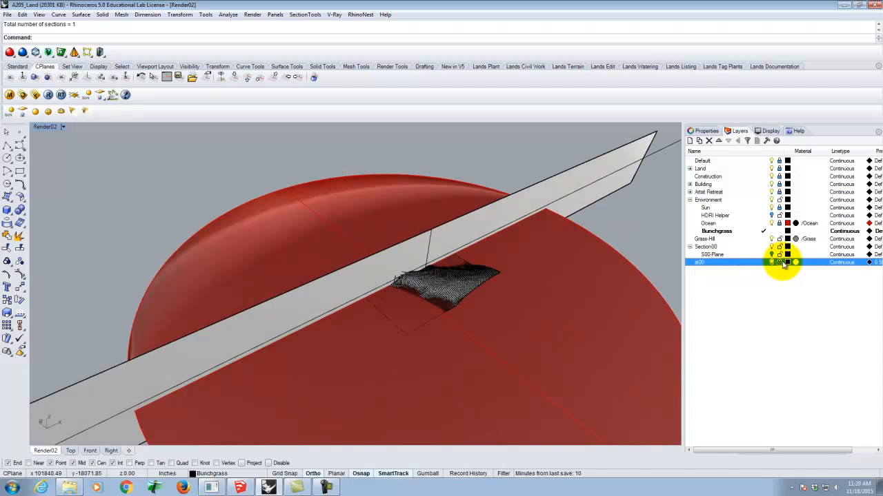
left_click(621, 162)
key("Delete")
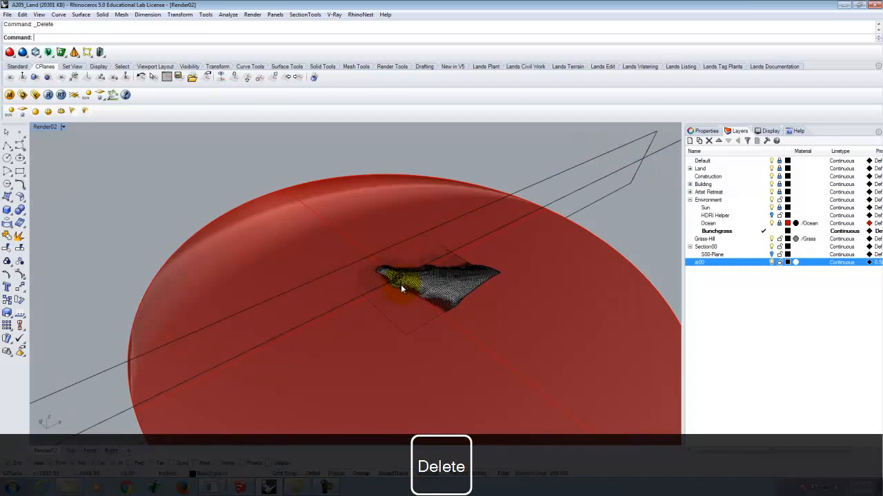
Select the st00 layer and hide it
scroll(401, 284, "up", 10)
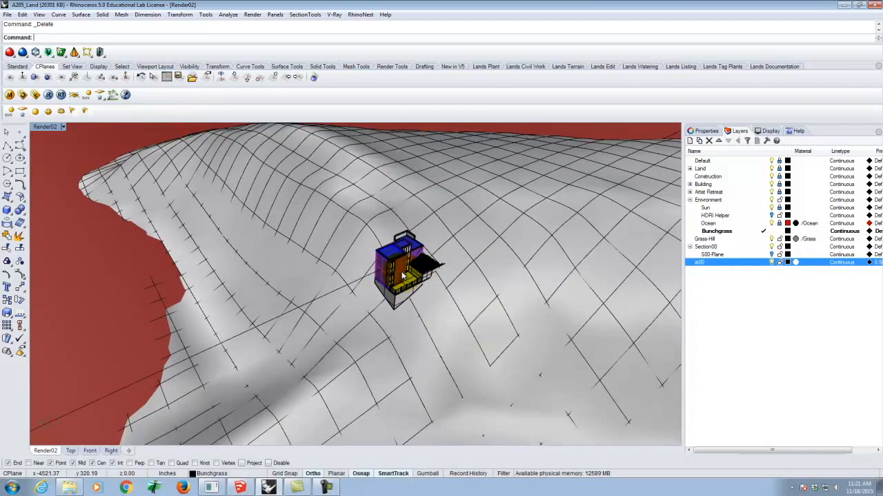
scroll(404, 276, "up", 10)
scroll(427, 306, "down", 3)
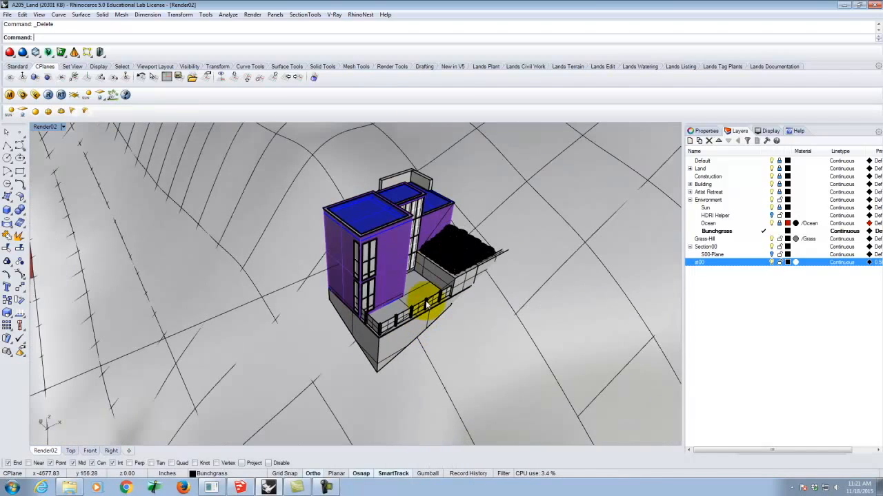
left_click(712, 272)
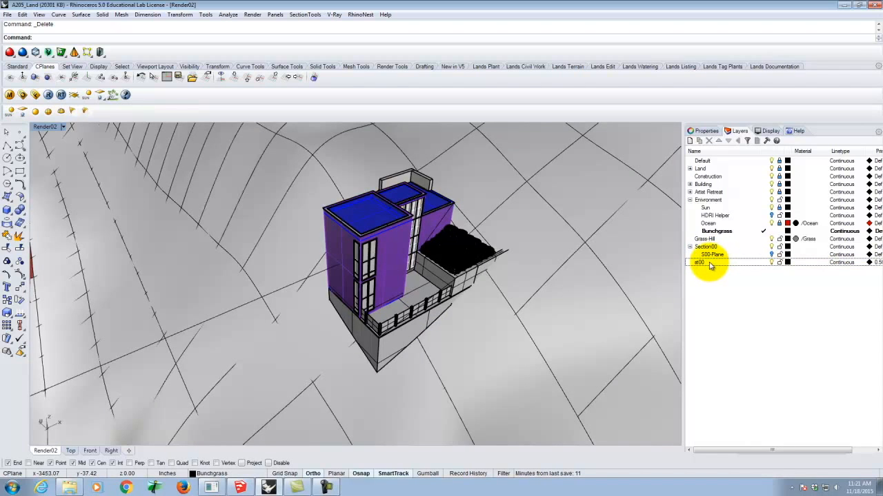
left_click(710, 265)
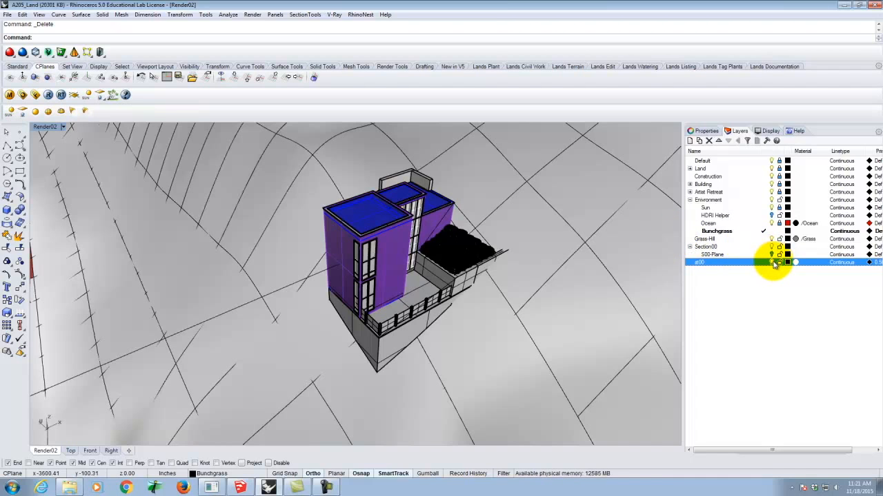
left_click(772, 264)
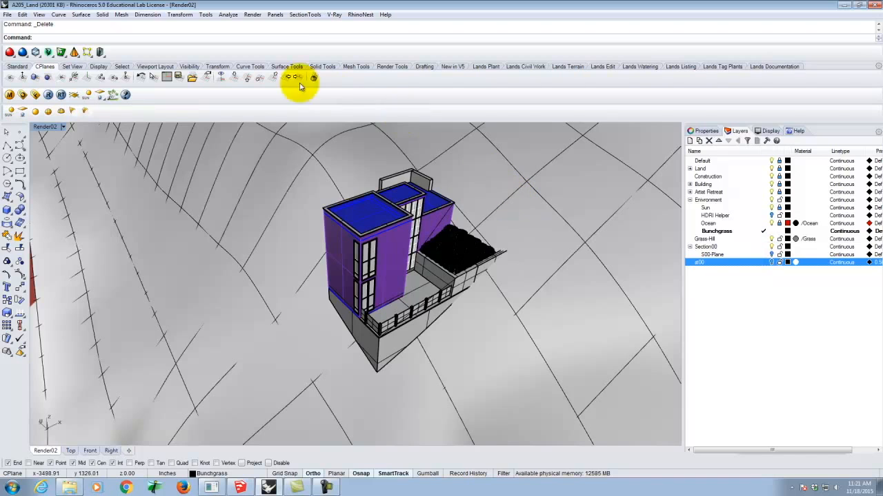
Apply the st00 section view to the Render02 viewport with Clip=Yes, SetView=No and SetCPlane=No
left_click(306, 14)
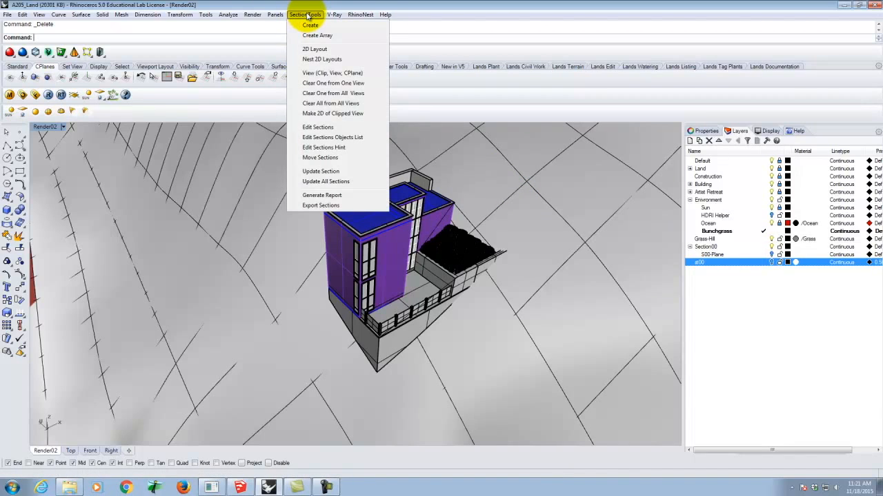
left_click(311, 74)
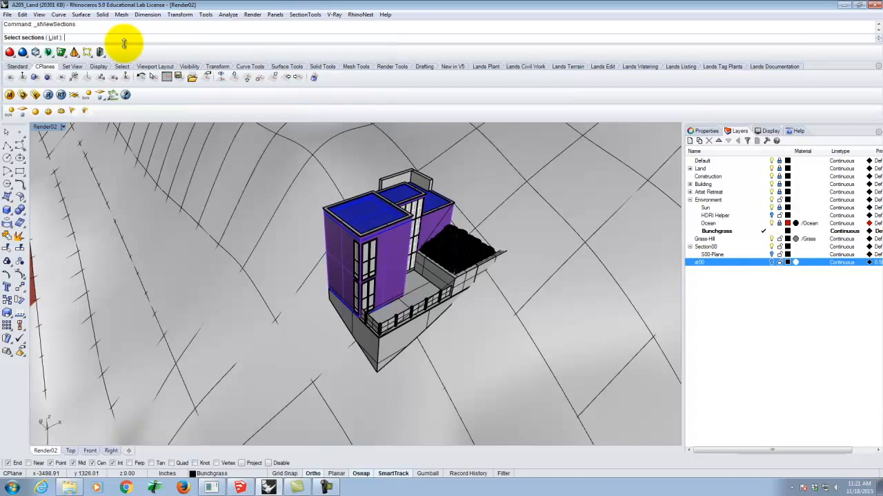
left_click(53, 38)
left_click(390, 219)
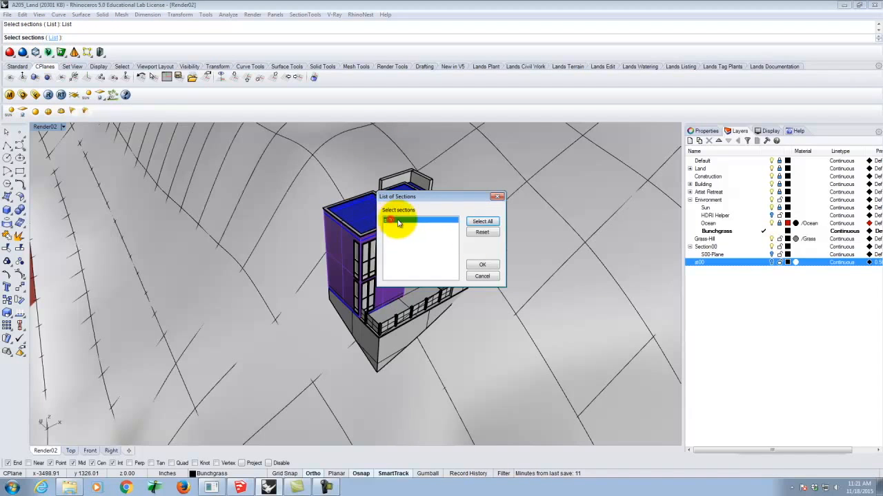
left_click(484, 266)
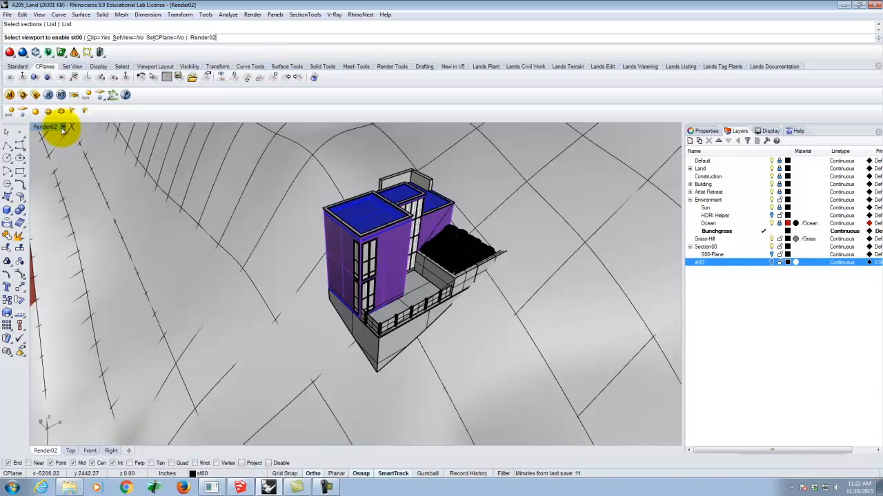
key("Return")
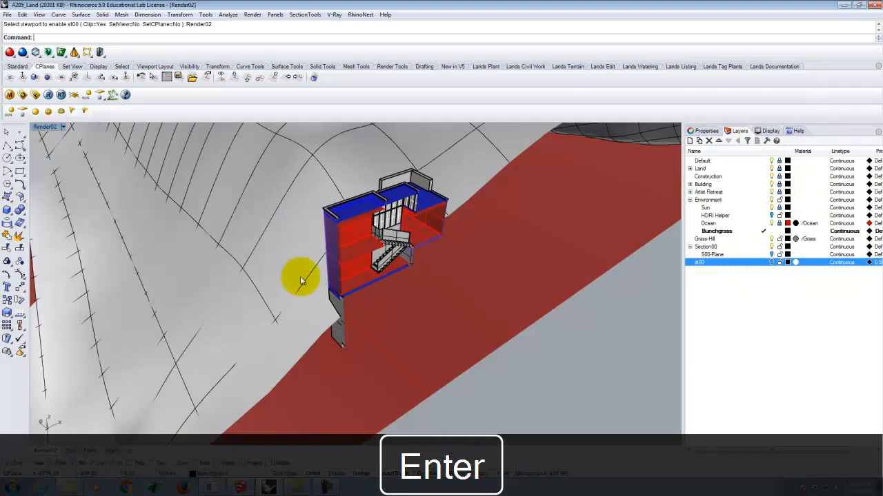
Inspect the clipped house interior and terrain from several angles, toggling the st00 layer's visibility to compare
right_click_drag(473, 275, 412, 233)
scroll(342, 211, "up", 8)
scroll(343, 211, "down", 5)
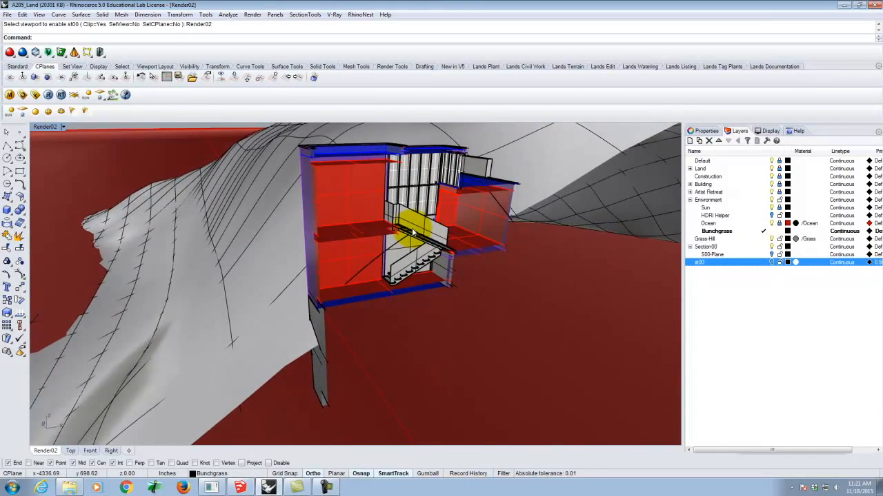
right_click_drag(413, 233, 310, 211)
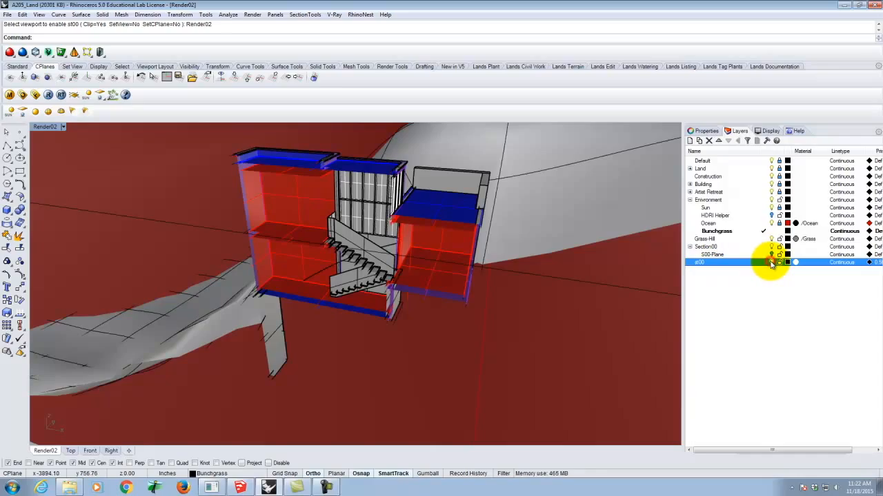
scroll(384, 219, "up", 5)
right_click_drag(384, 220, 622, 223)
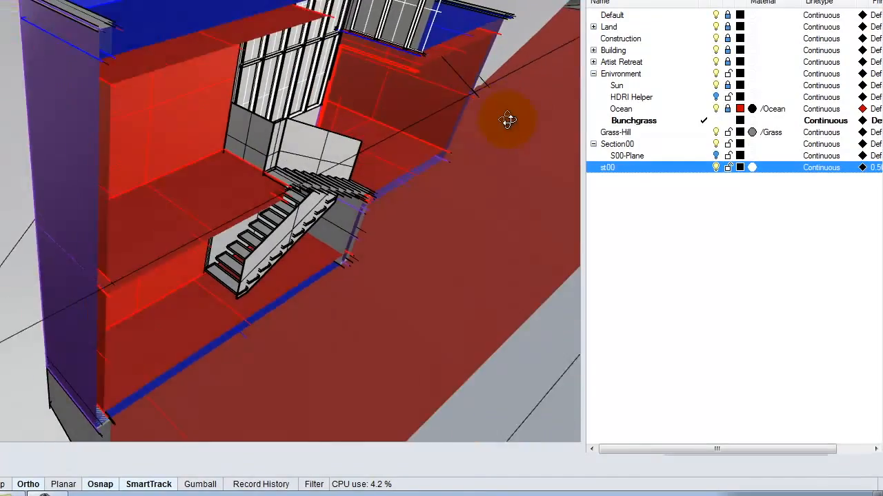
right_click_drag(506, 120, 457, 120)
scroll(147, 119, "down", 9)
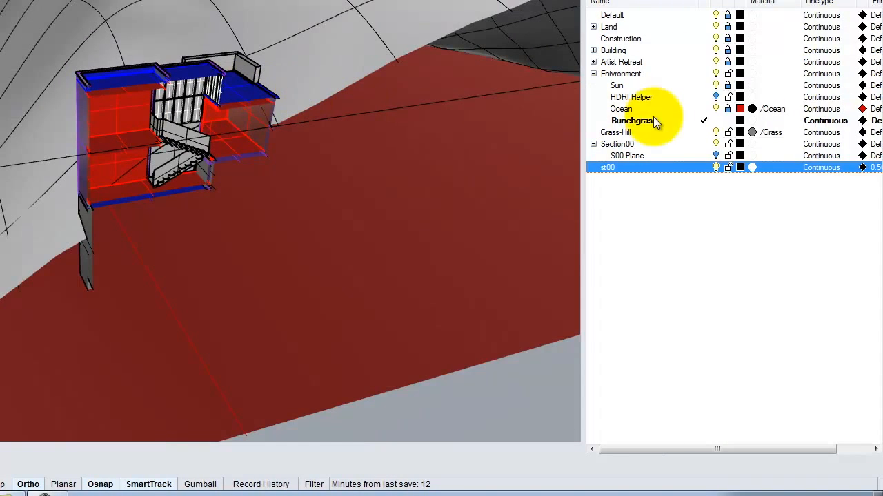
left_click(715, 166)
left_click(716, 166)
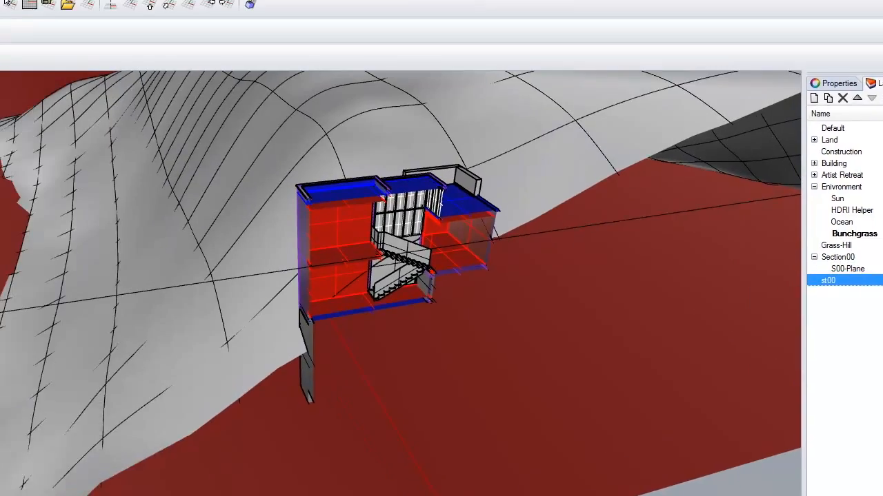
Clear all section clipping from all views with stClearAllViews
type("st")
key("Return")
key("Escape")
type("stc")
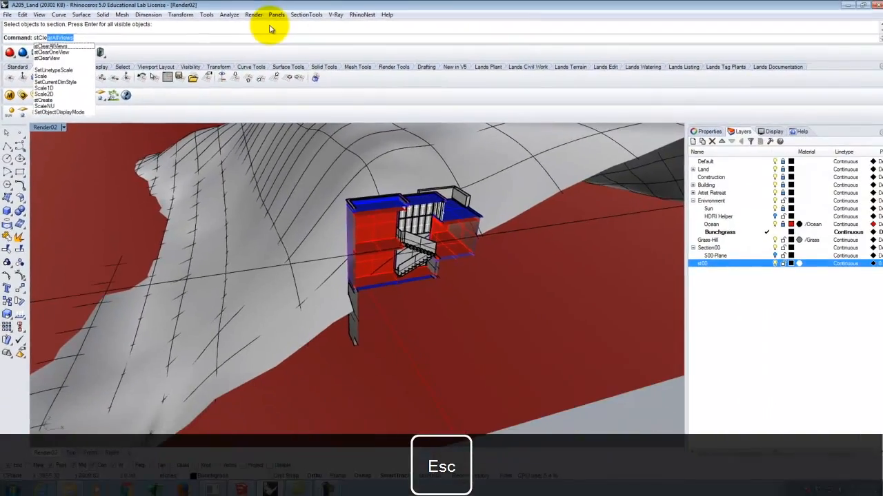
key("Return")
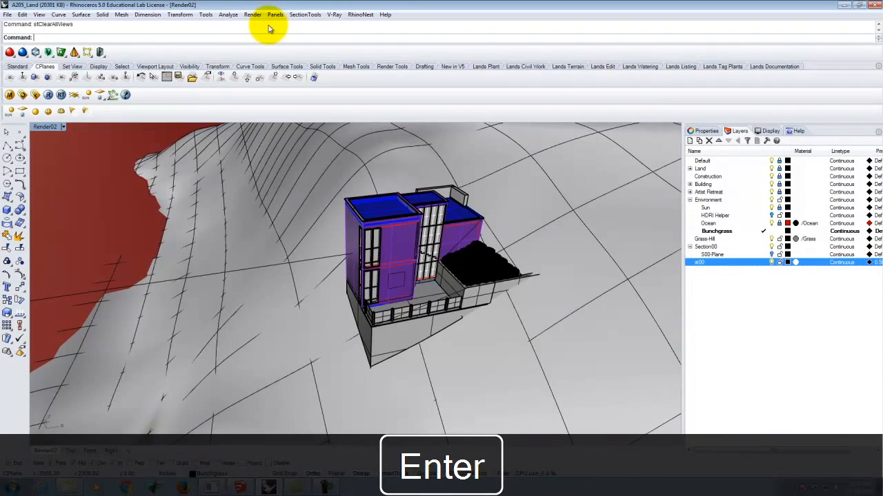
Delete the st00 layer together with its section objects
right_click(706, 263)
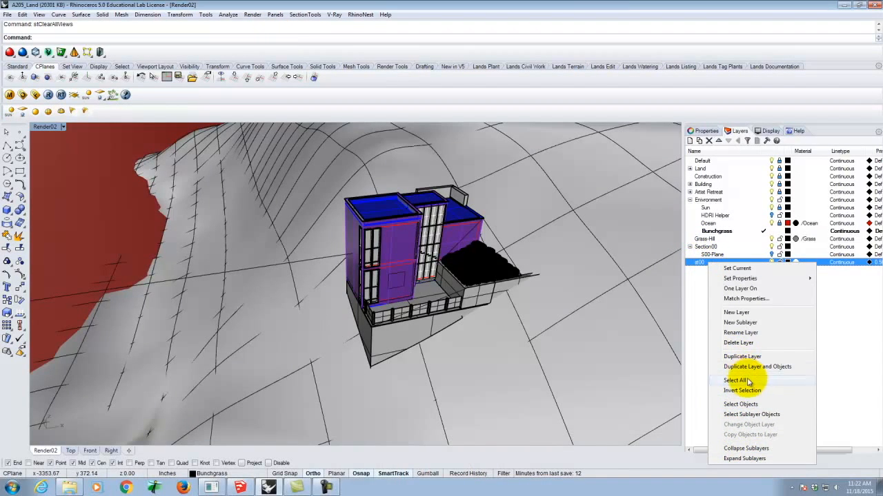
left_click(304, 14)
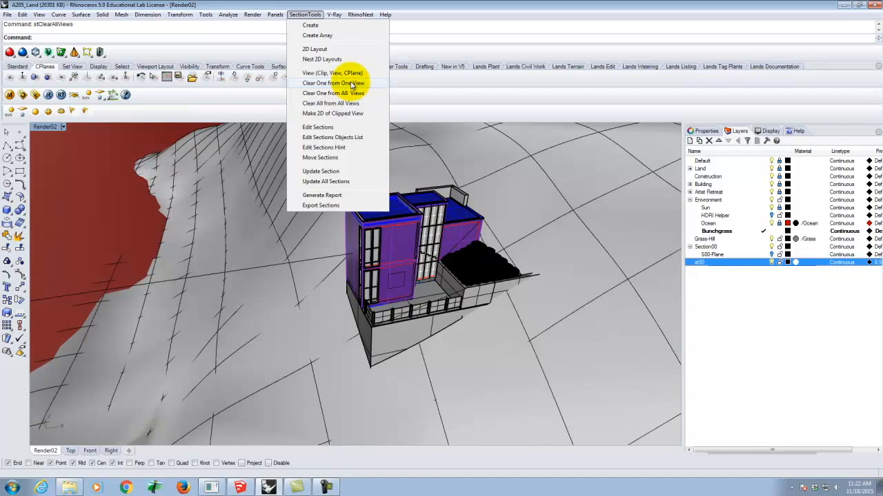
key("Escape")
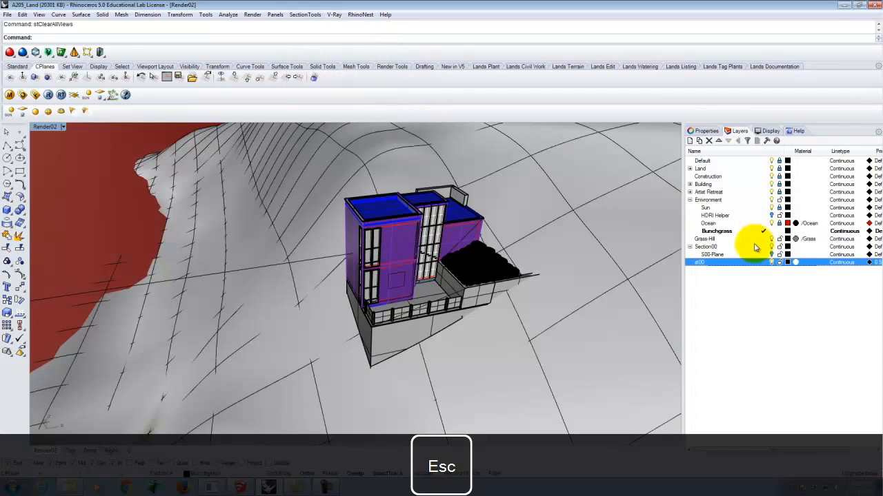
left_click(708, 140)
left_click(429, 263)
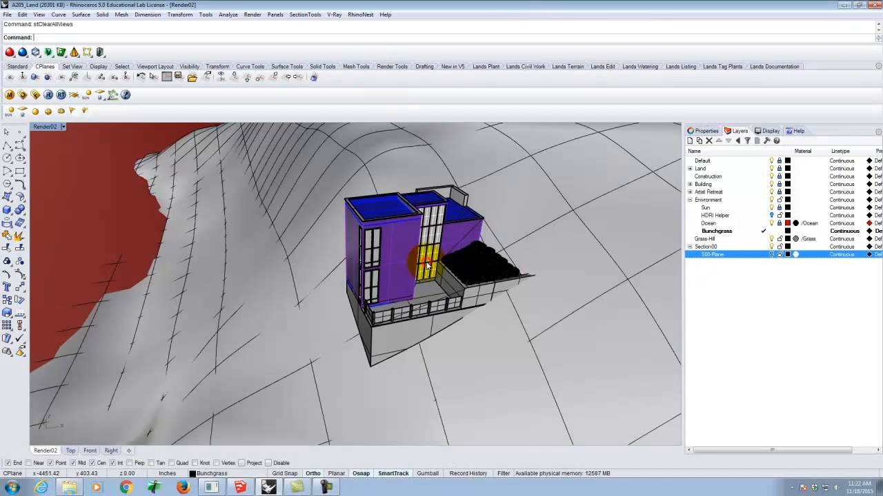
Show the S00-Plane layer and start creating a new SectionTools section, trying all visible objects as the objects to section
left_click(772, 256)
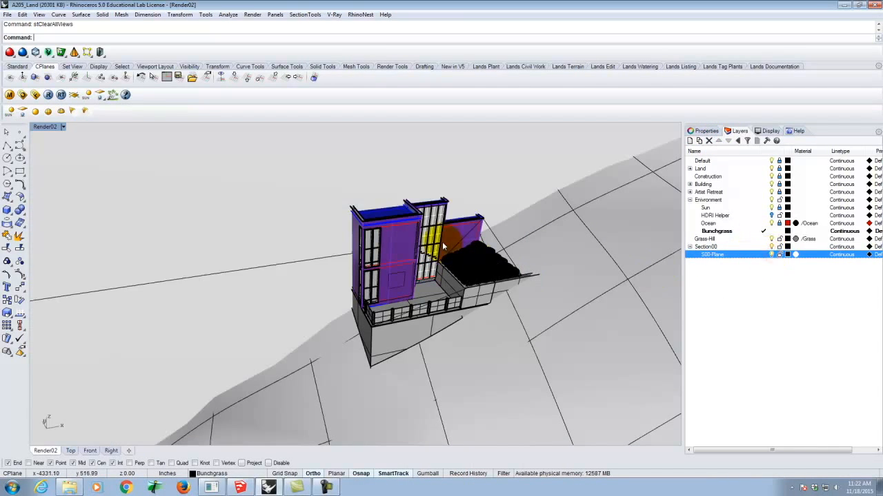
scroll(413, 254, "down", 10)
scroll(412, 255, "down", 10)
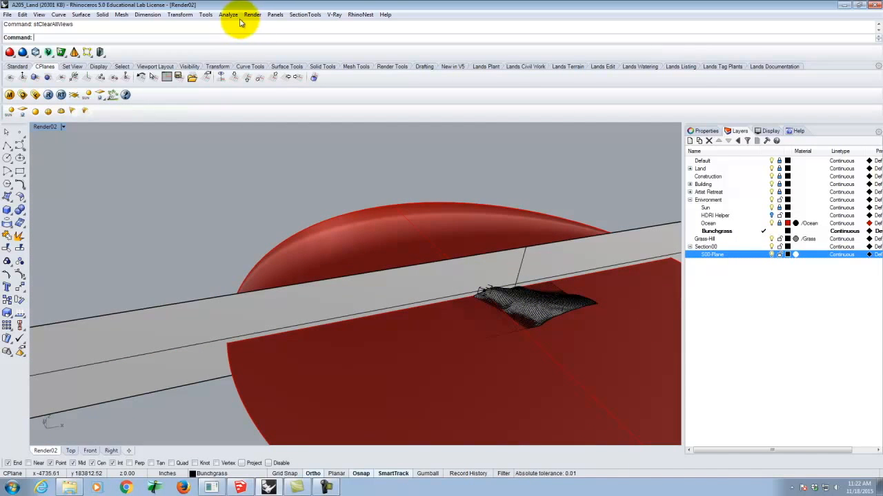
left_click(303, 15)
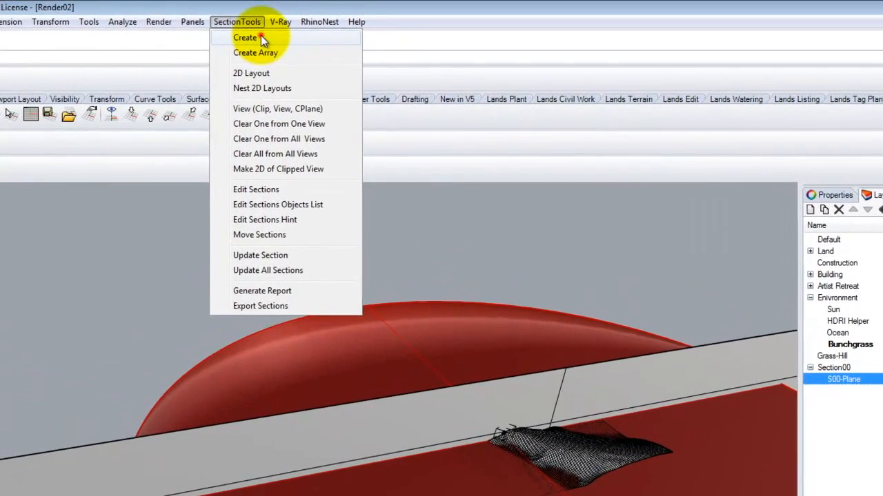
left_click(319, 24)
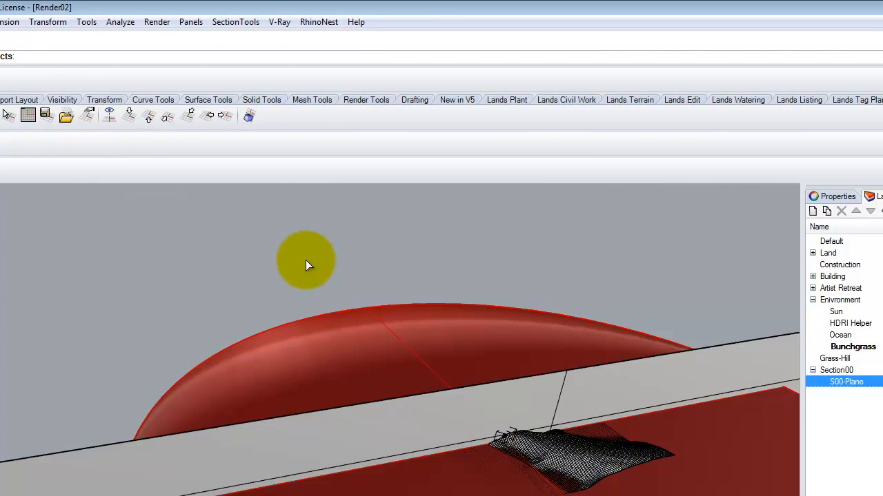
key("Return")
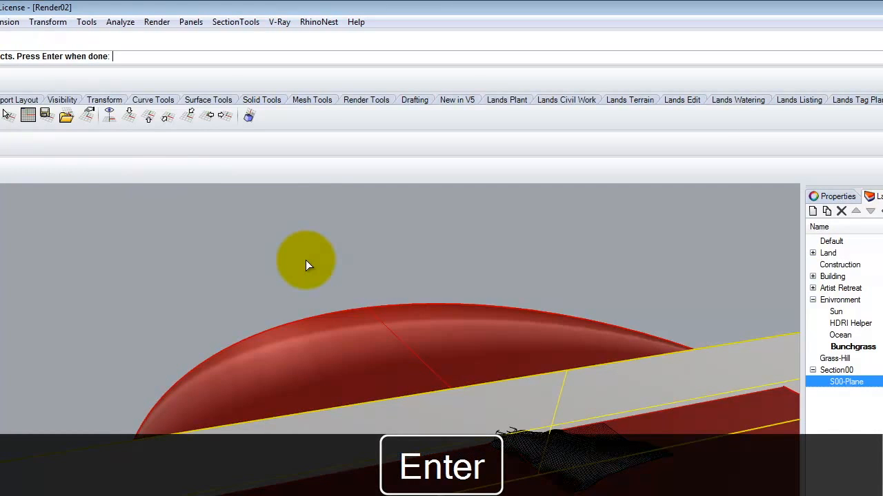
key("Return")
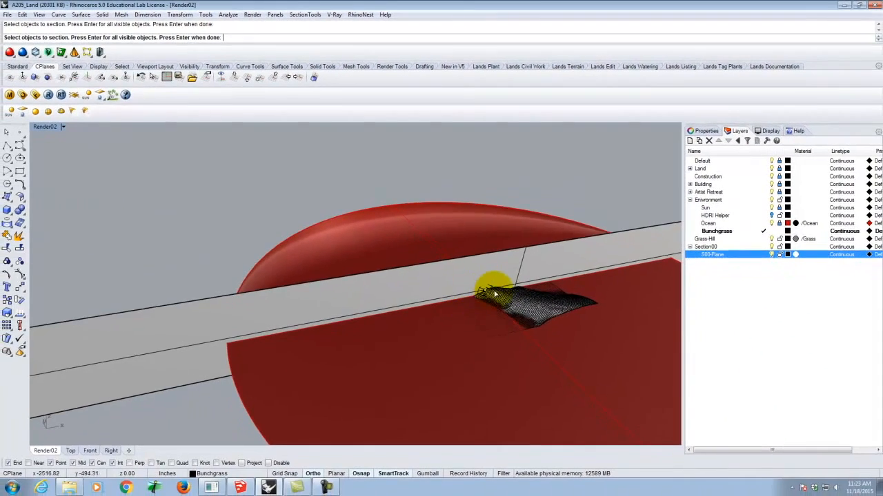
Unlock the Default, Land, Construction, Building, Artist Retreat, Sun and Ocean layers
scroll(495, 294, "up", 3)
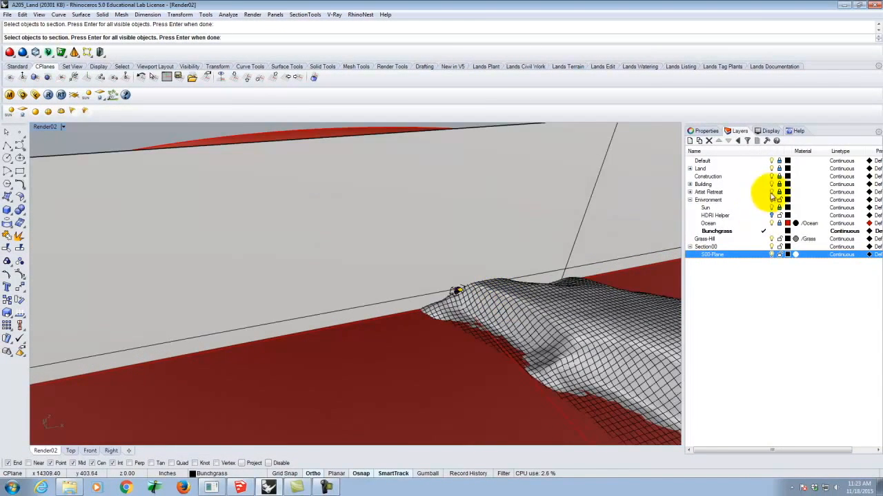
left_click(779, 161)
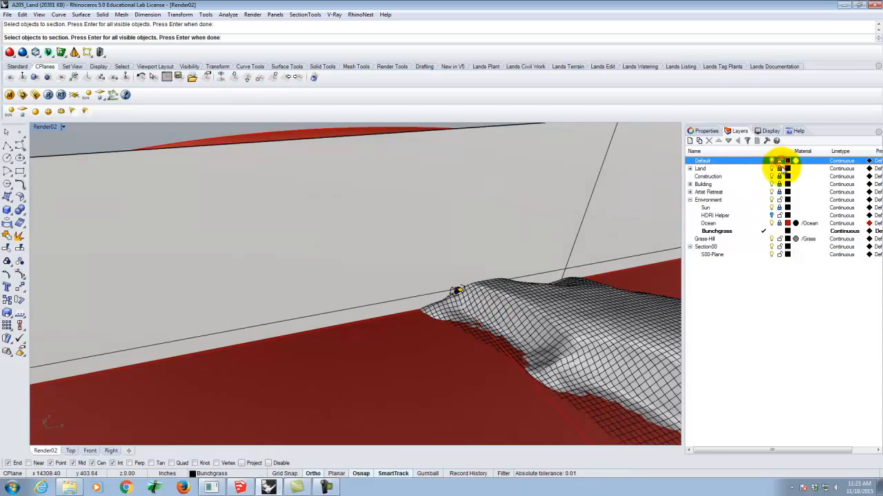
left_click(780, 168)
left_click(780, 177)
left_click(779, 185)
left_click(780, 191)
left_click(779, 200)
left_click(779, 223)
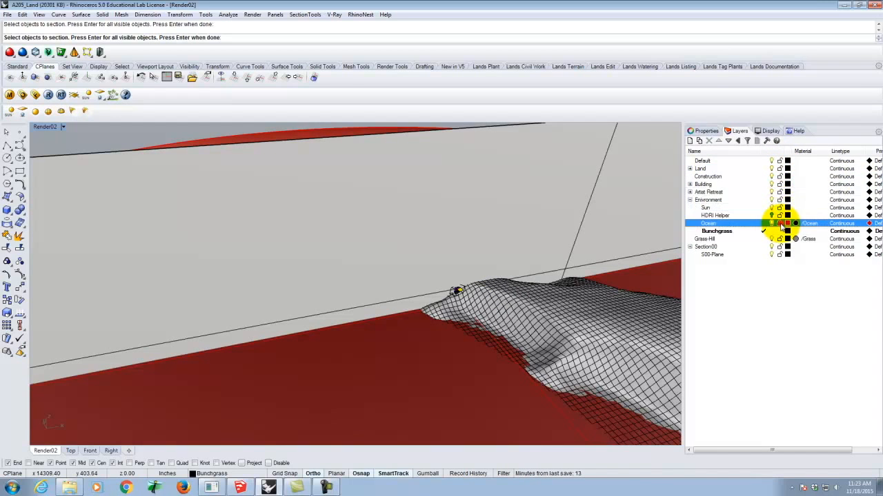
Choose all model objects except the vertical cutting plane as the objects to section
right_click_drag(662, 238, 421, 237)
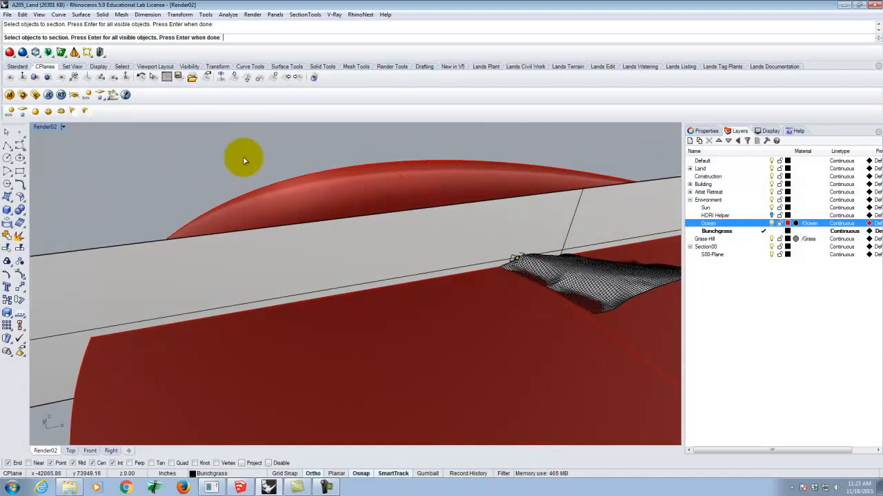
key("ctrl+a")
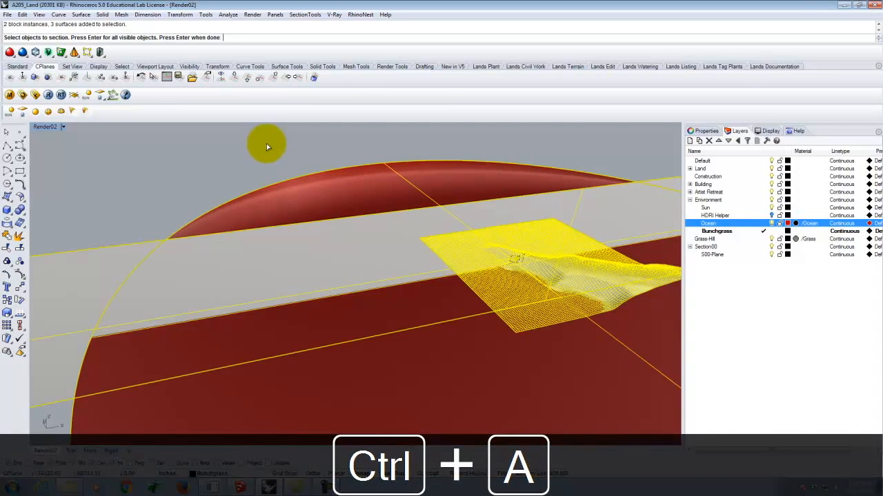
left_click(72, 265, "ctrl")
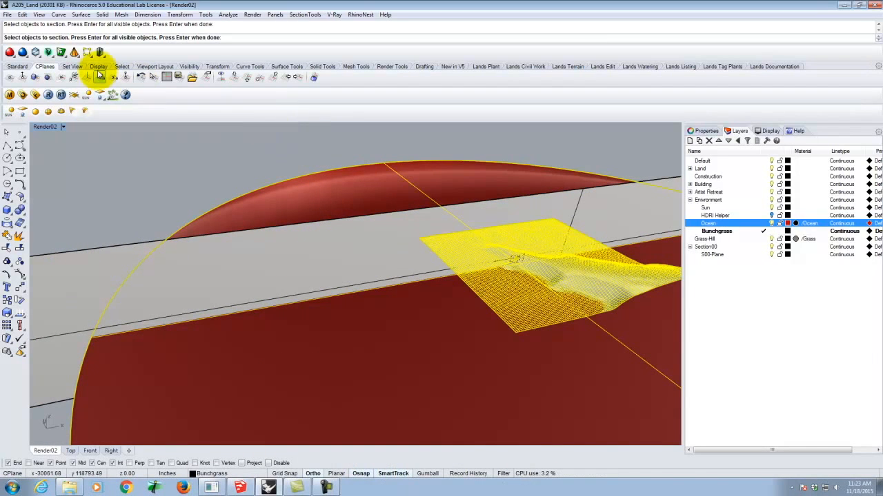
key("Return")
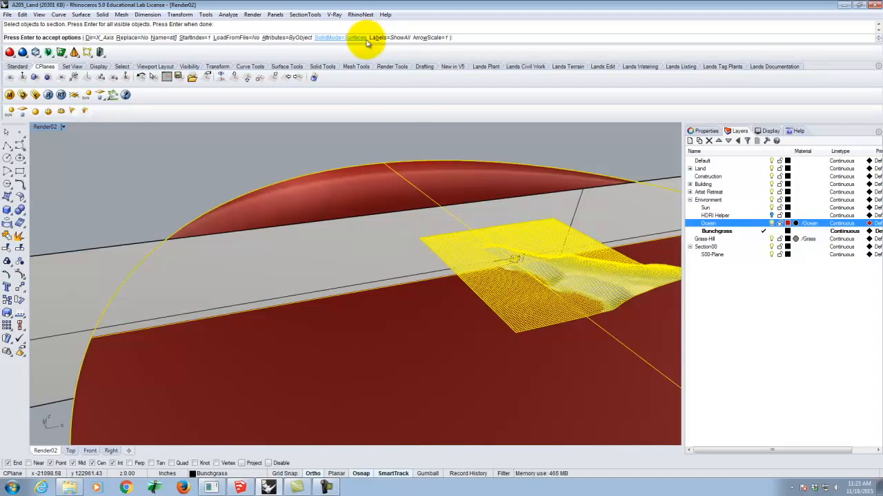
Place an X_Axis section with SolidMode=Surfaces at the midpoint of the cutting plane's upper edge, and hide the S00-Plane layer
key("Return")
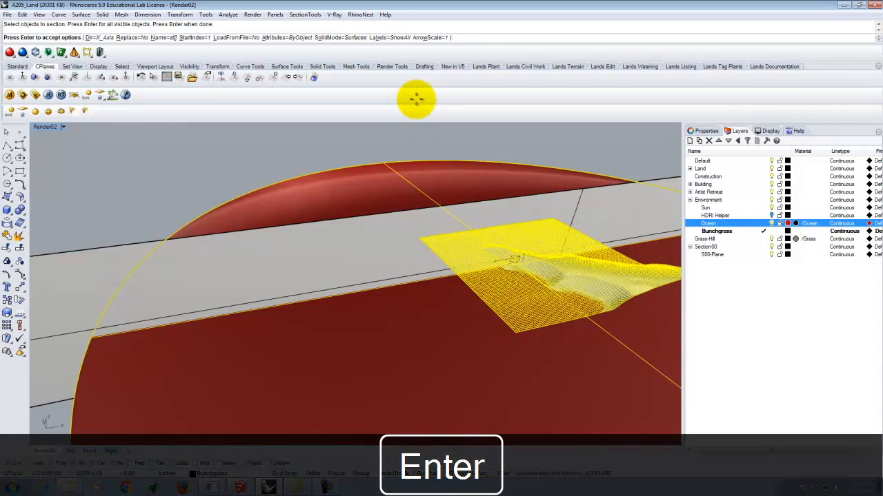
scroll(466, 153, "down", 3)
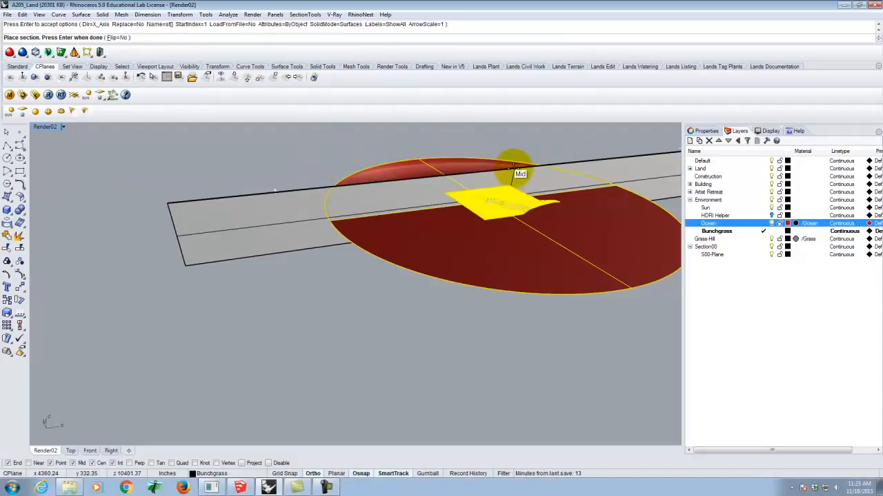
left_click(514, 166)
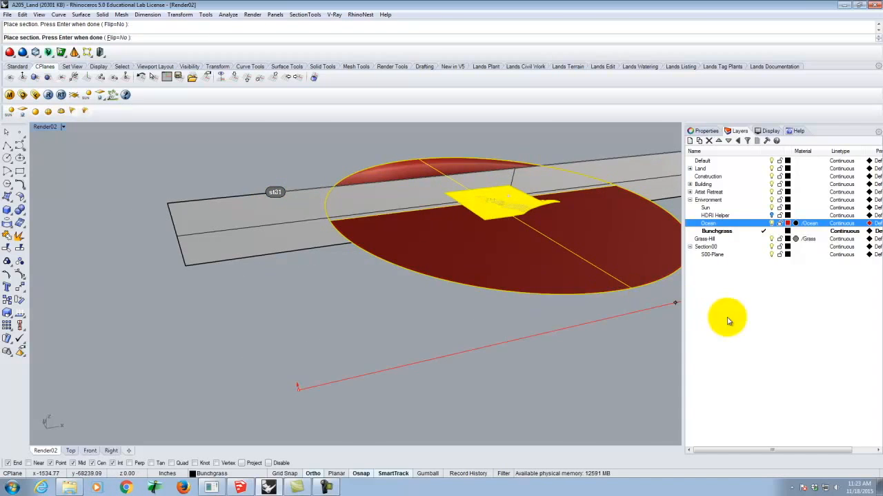
key("Return")
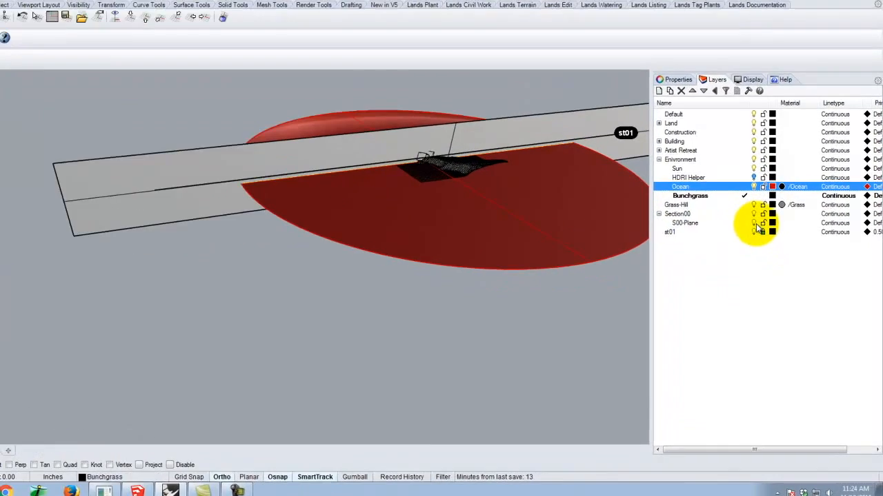
left_click(772, 257)
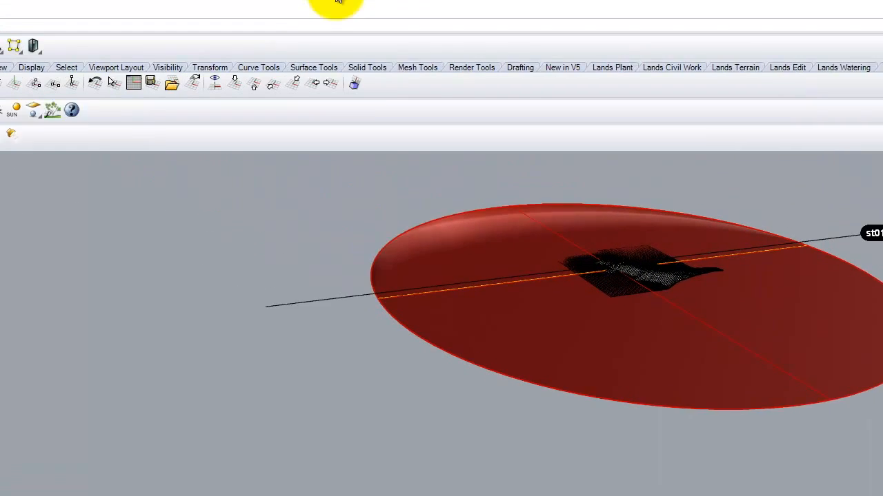
Apply the st01 section view to the Render02 viewport with Clip=Yes, SetView=No and SetCPlane=No
left_click(390, 24)
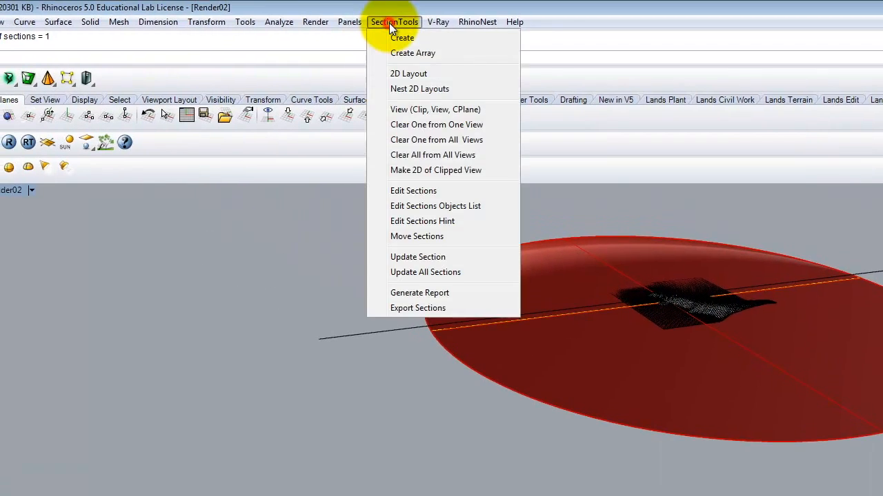
left_click(397, 110)
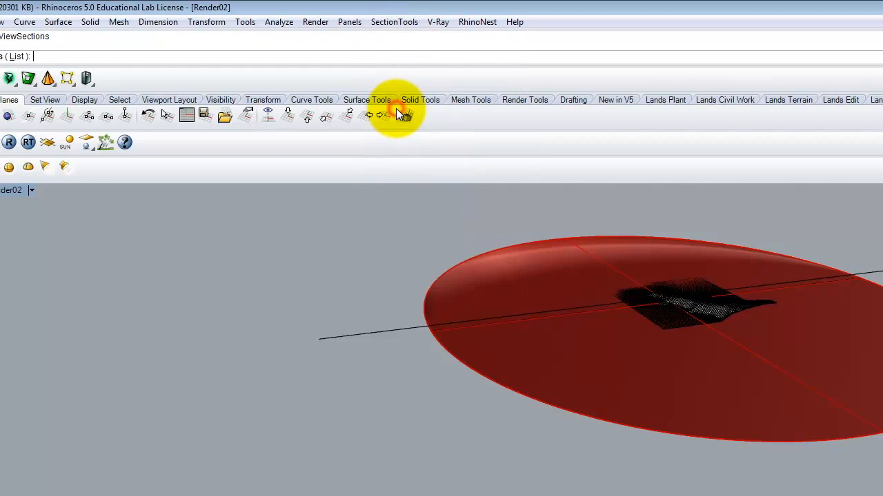
left_click(16, 56)
left_click(529, 333)
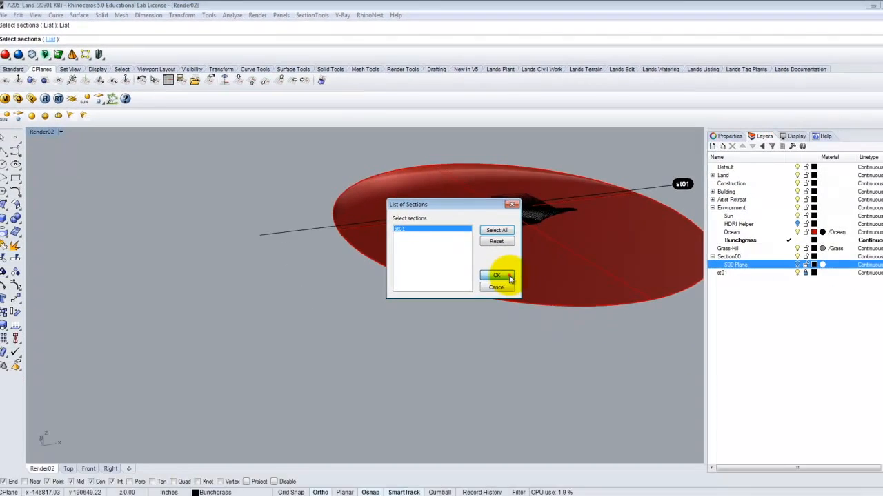
left_click(496, 275)
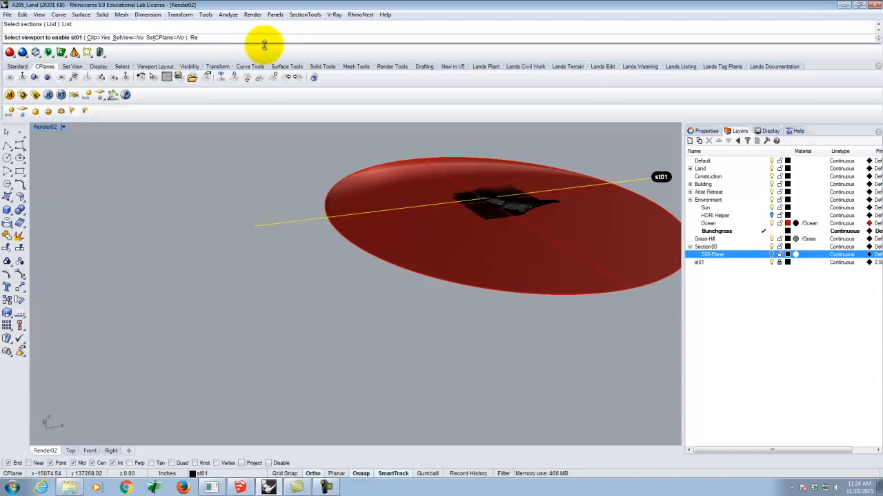
key("Return")
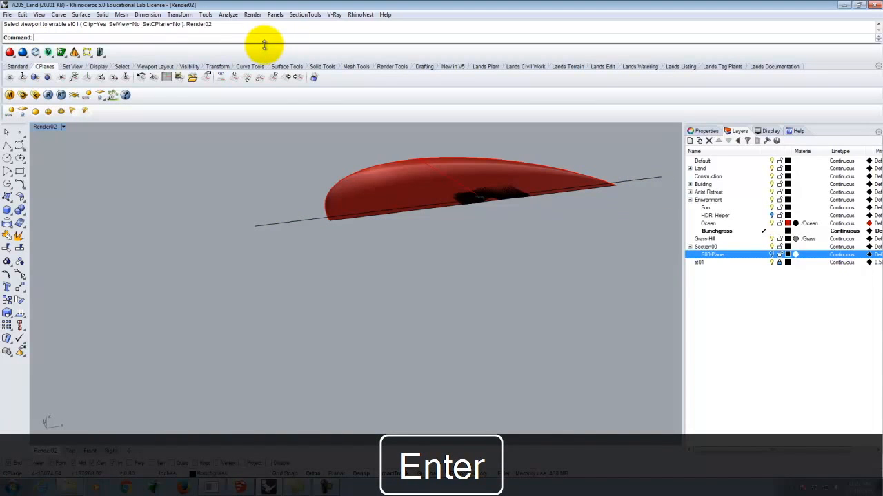
Inspect the cut house interior, roof edges and terrain from several angles, toggling the st01 layer's visibility to compare
scroll(476, 198, "up", 10)
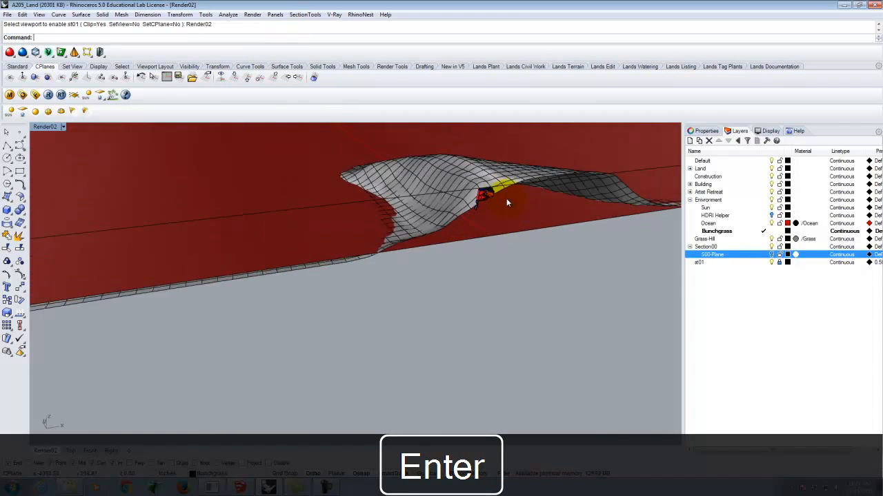
scroll(509, 201, "up", 5)
scroll(444, 195, "down", 6)
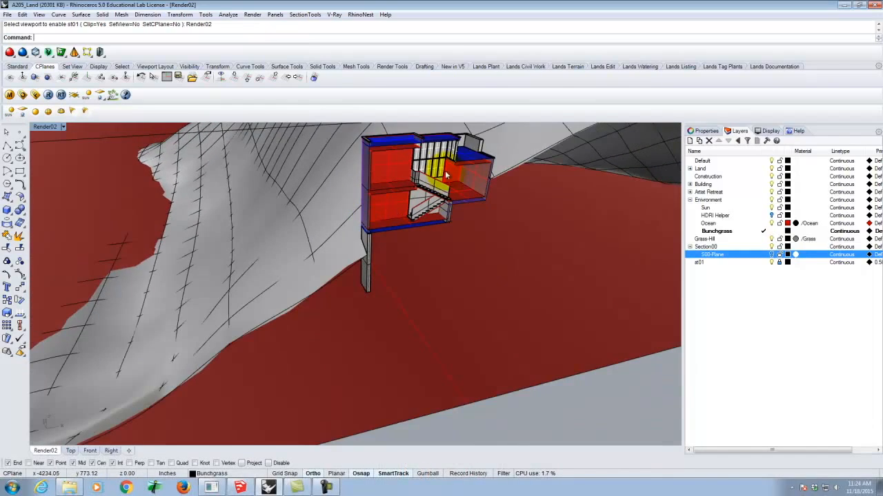
scroll(463, 126, "up", 7)
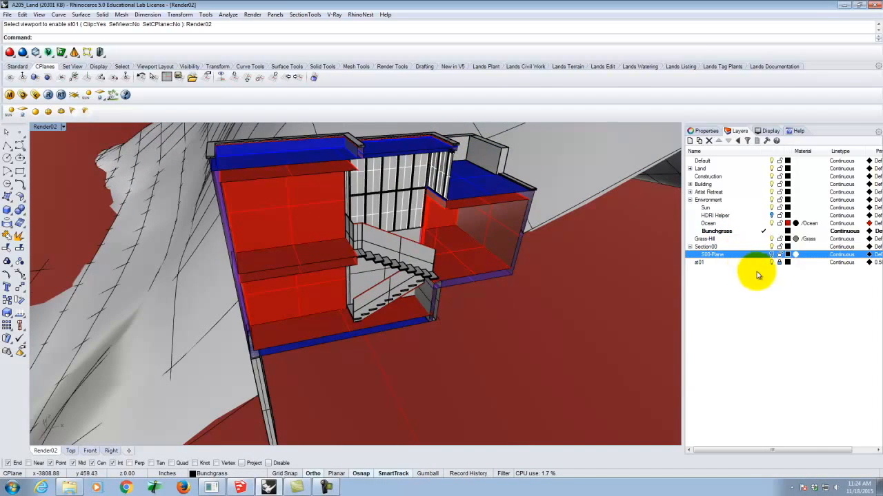
left_click(773, 265)
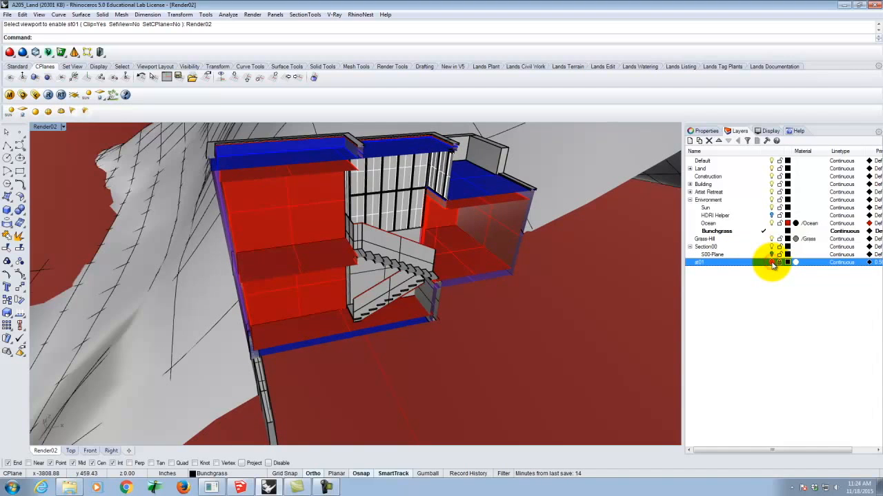
scroll(462, 143, "up", 3)
scroll(462, 142, "up", 3)
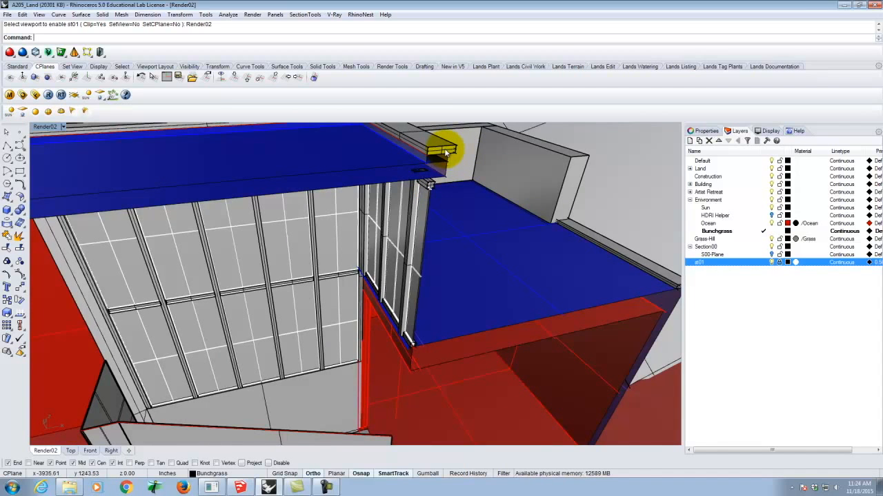
scroll(499, 177, "down", 5)
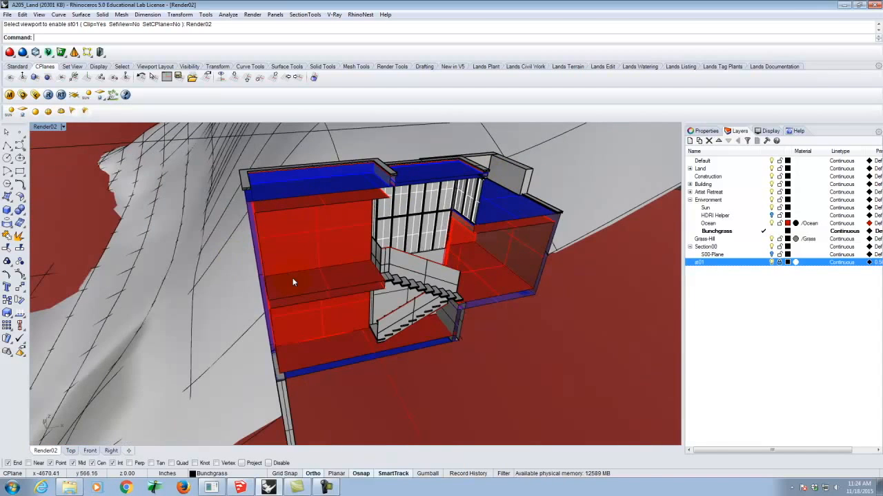
right_click_drag(344, 266, 306, 221)
scroll(359, 298, "down", 6)
right_click_drag(356, 256, 382, 263)
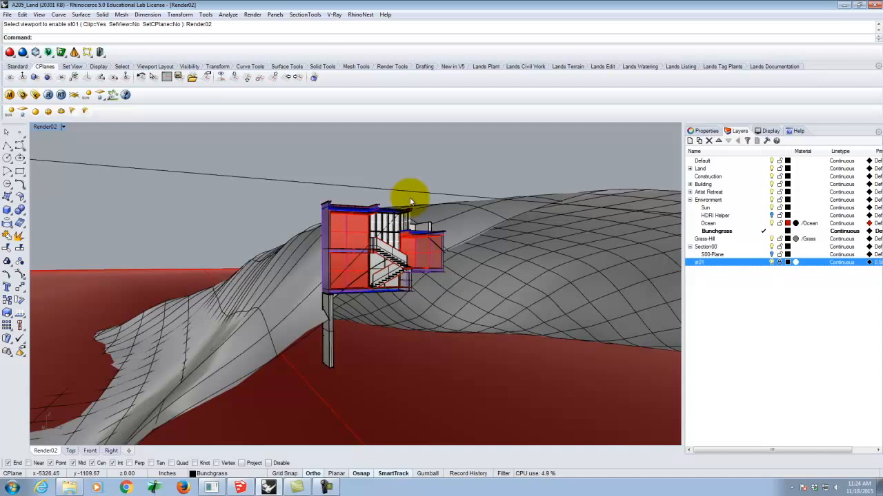
right_click_drag(408, 194, 341, 289)
scroll(308, 342, "up", 5)
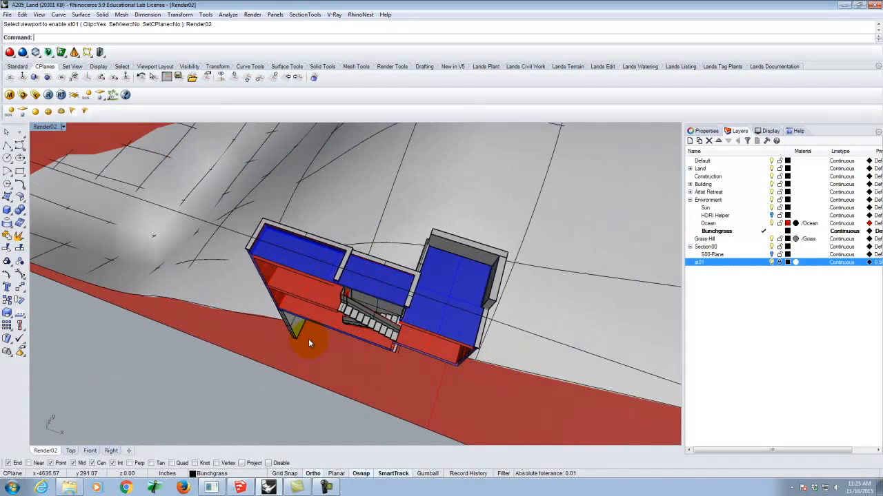
left_click(304, 15)
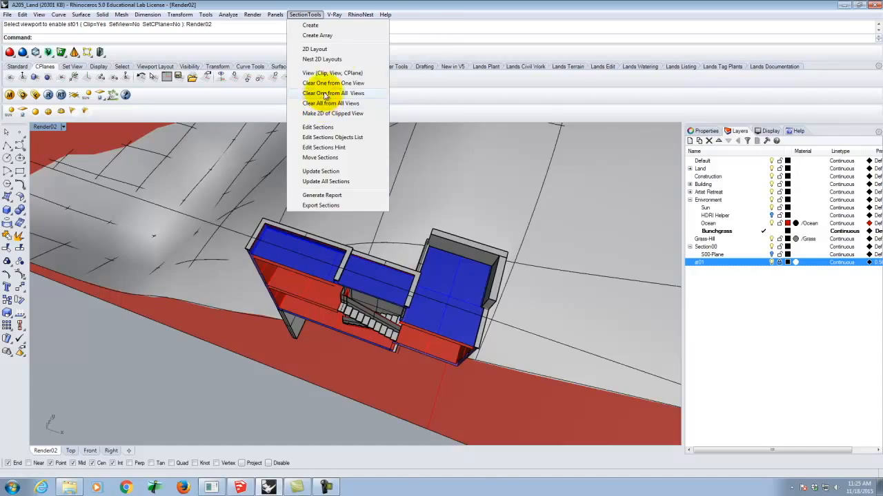
left_click(401, 4)
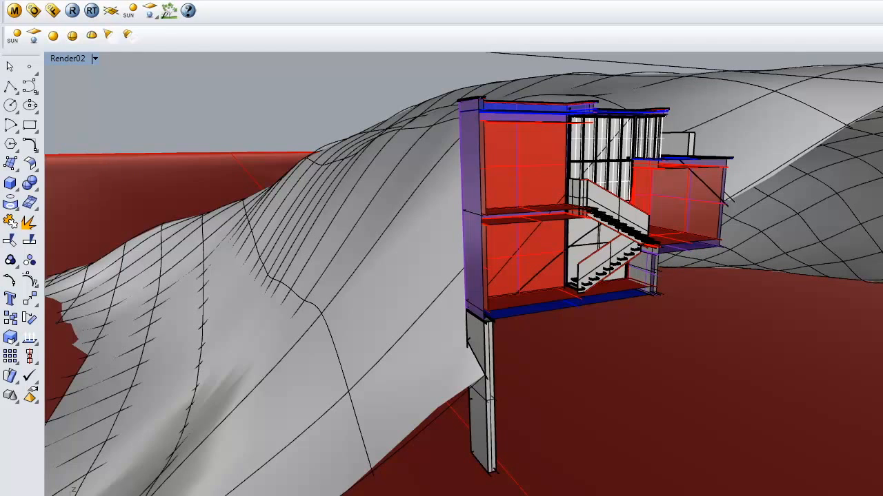
Start saving the model under a new name and create a folder named F2015 inside A136\Ex226
key("alt+f")
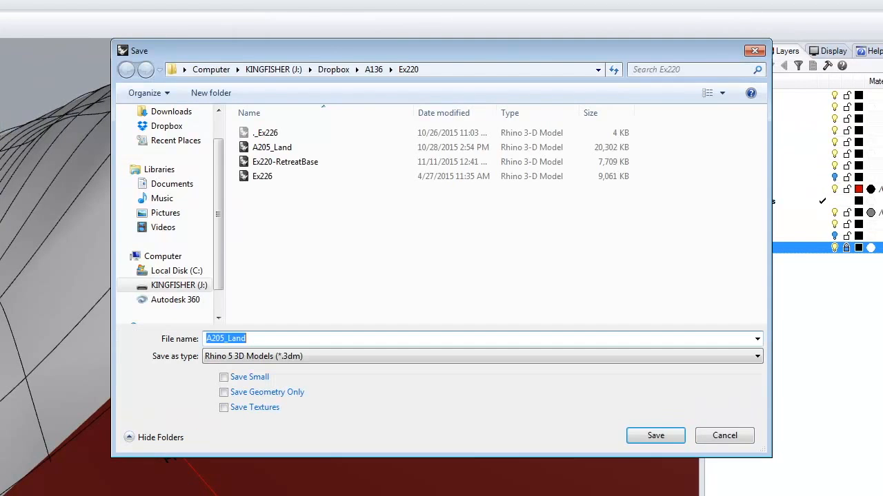
left_click(371, 70)
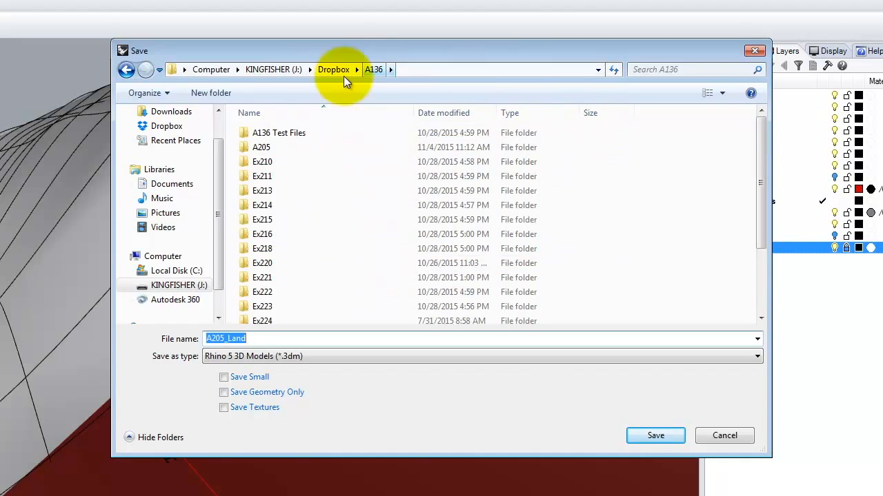
left_click(219, 95)
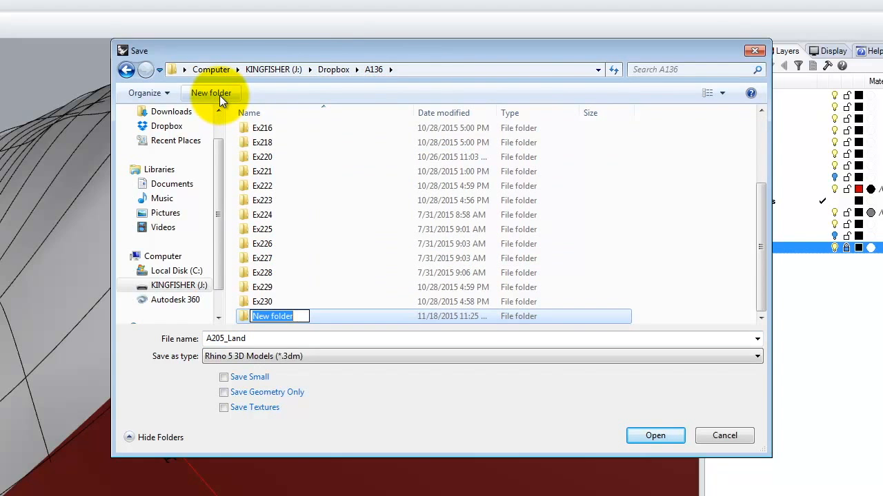
left_click(262, 244)
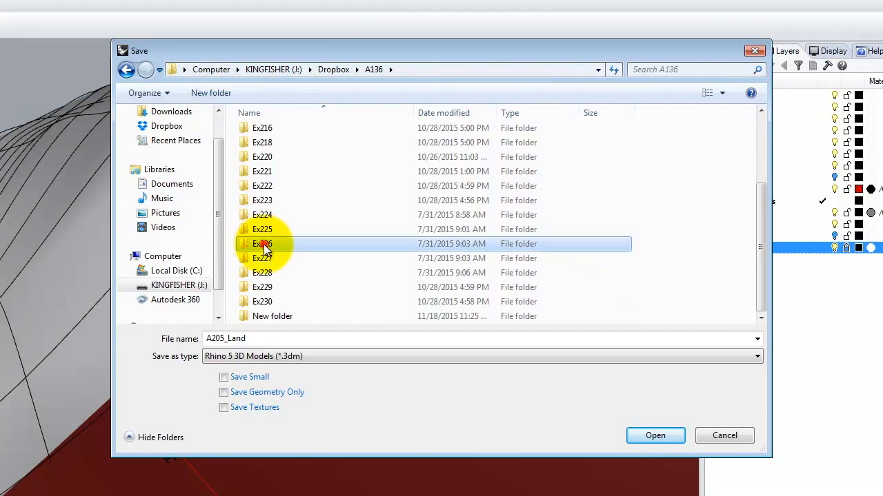
double_click(262, 243)
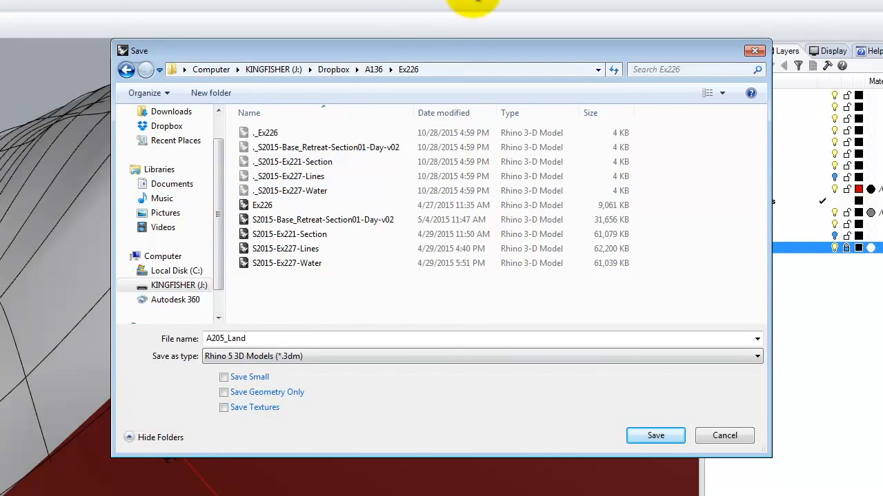
left_click(220, 95)
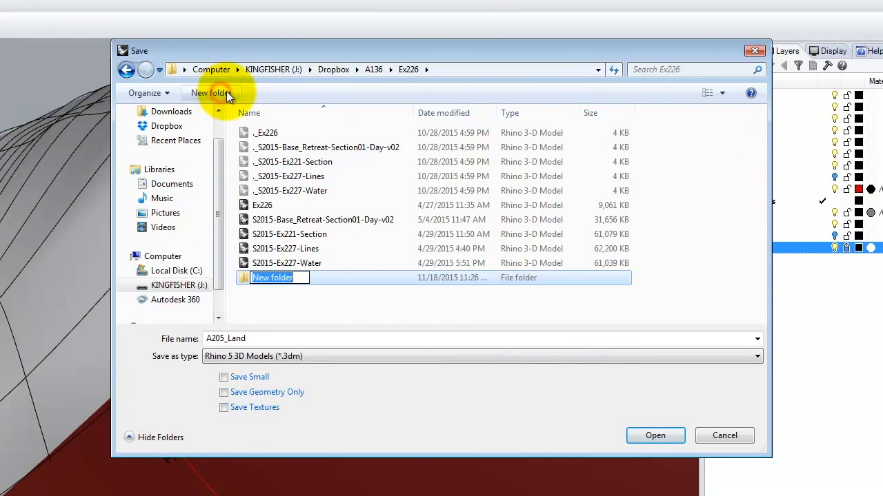
type("F2015")
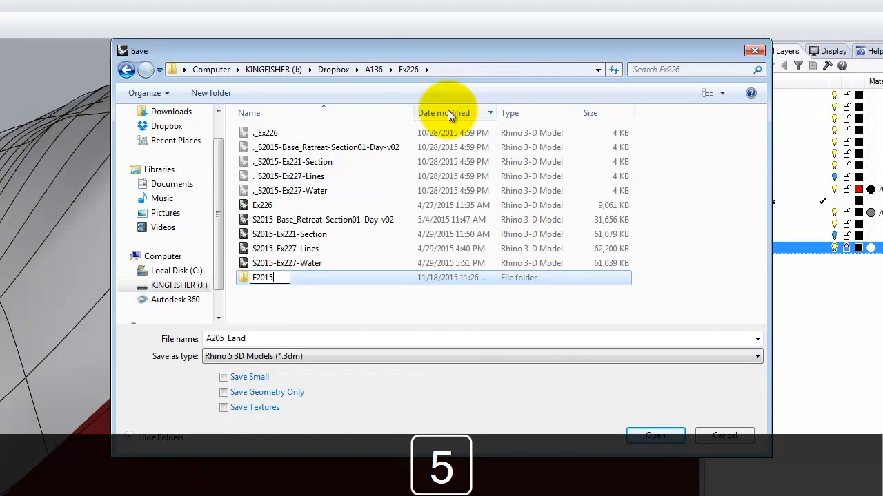
Save the model as A205_Land_Section01 in the F2015 folder
double_click(241, 279)
double_click(243, 339)
left_click(253, 339)
type("_Section")
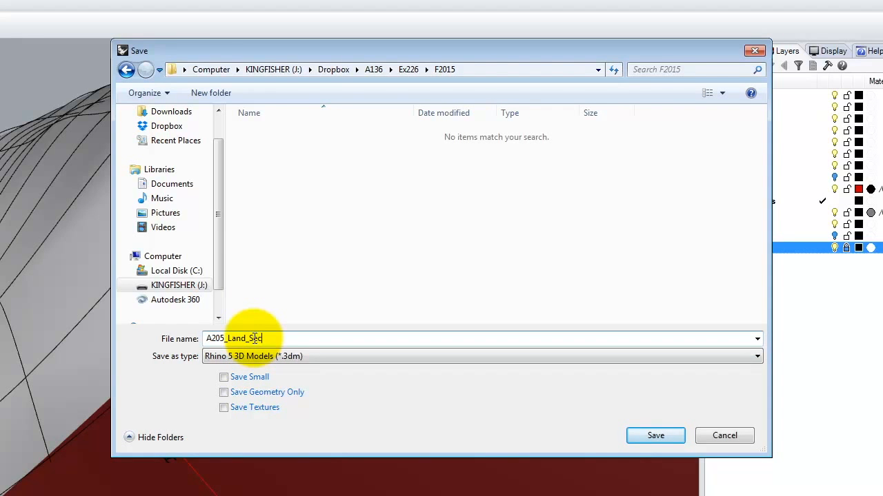
type("01")
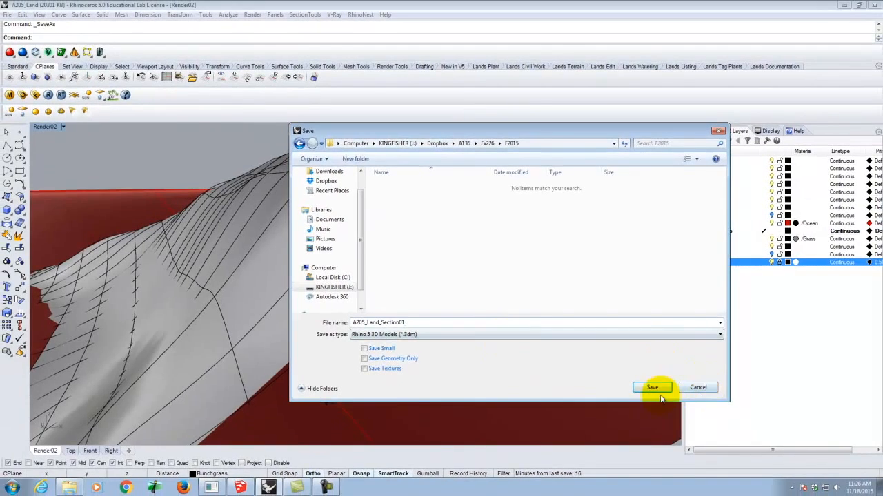
left_click(659, 392)
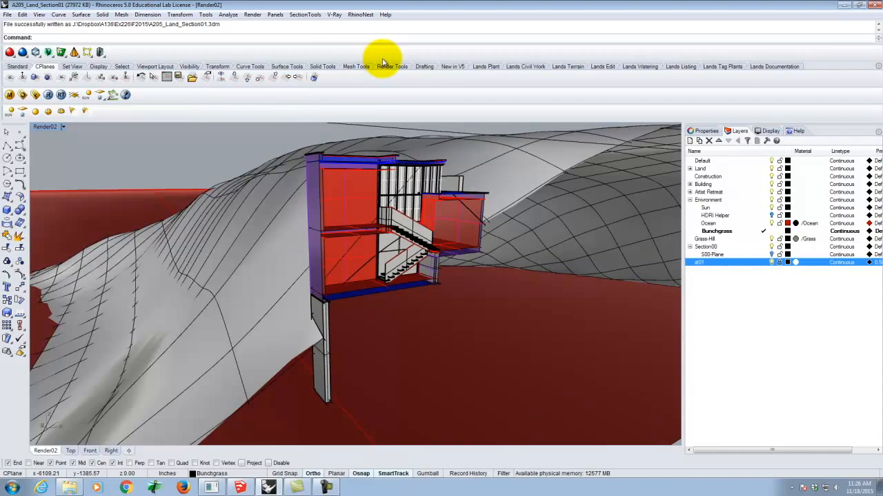
Clear the section clipping from all views with stClearAllViews and show the S00-Plane layer
type("stClearAllViews")
key("Return")
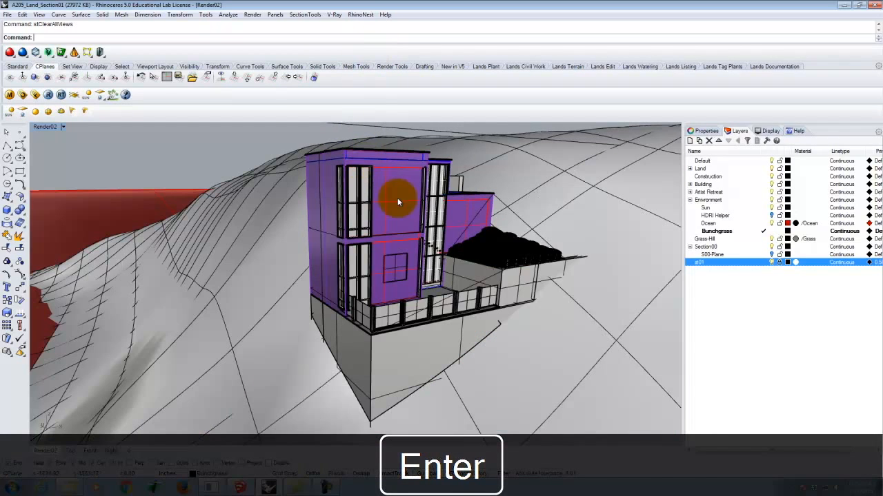
scroll(398, 198, "down", 5)
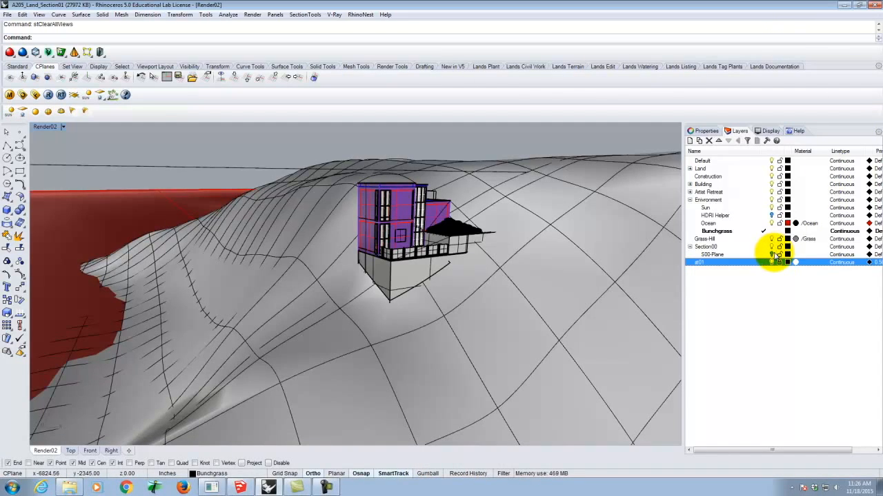
left_click(772, 255)
scroll(504, 173, "down", 5)
right_click_drag(514, 211, 493, 225)
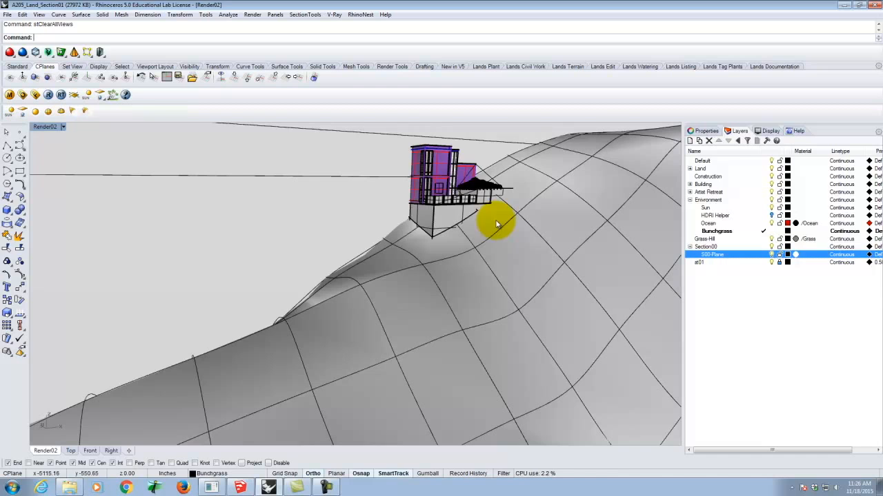
Explode the house block instance into its component objects and deselect them
left_click(443, 163)
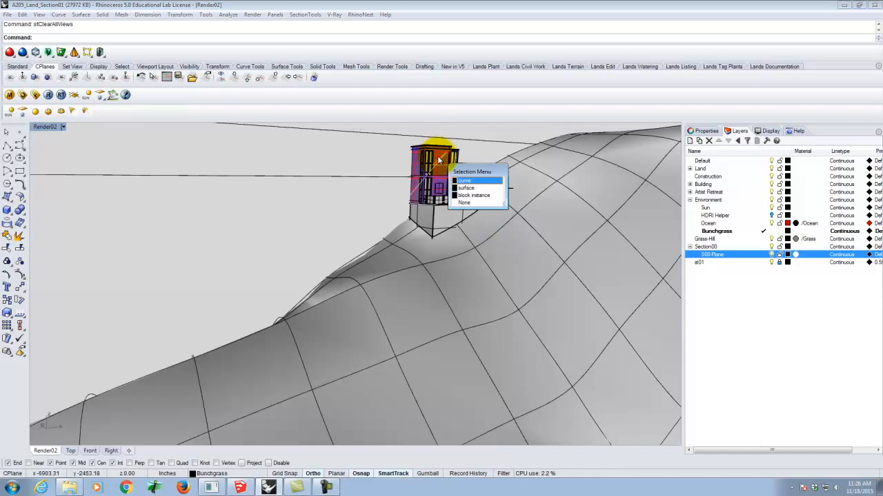
left_click(473, 196)
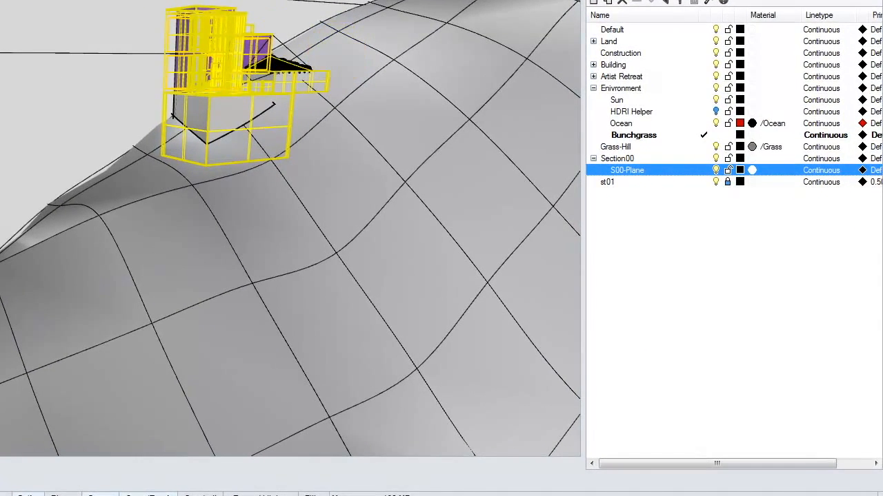
right_click_drag(124, 54, 148, 55)
scroll(235, 87, "up", 6)
left_click(94, 100)
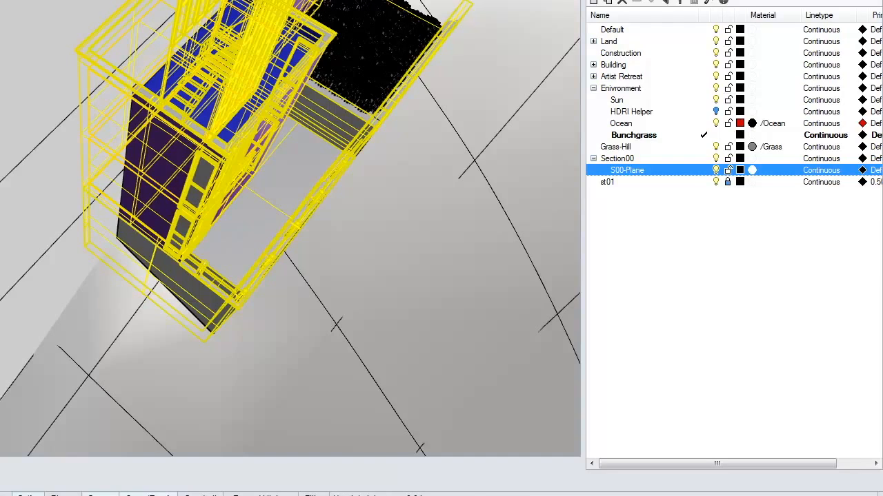
left_click(316, 202)
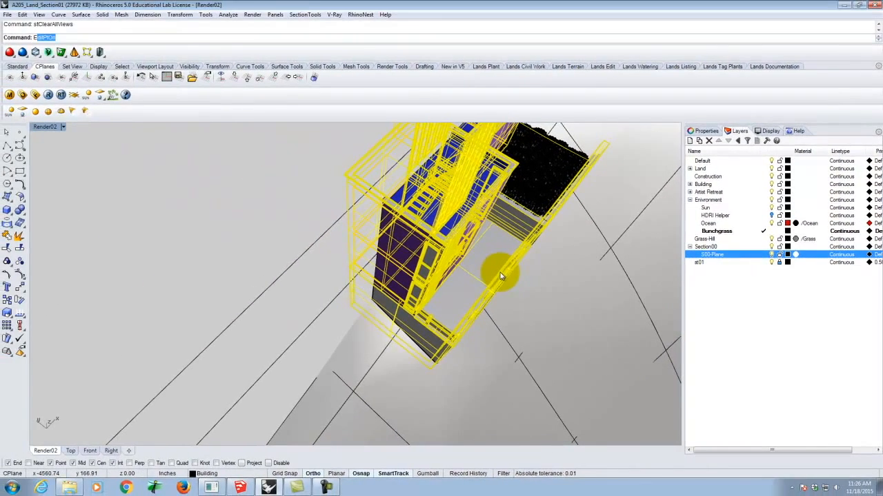
key("Return")
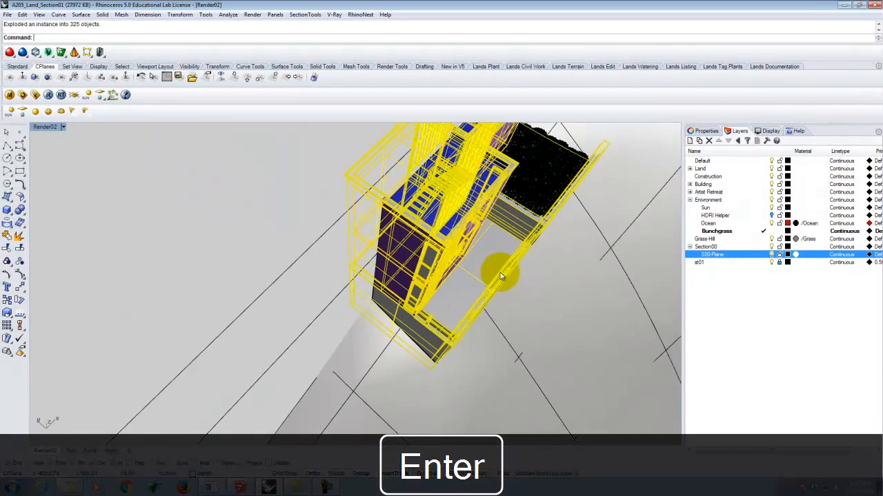
left_click(556, 293)
left_click(467, 224)
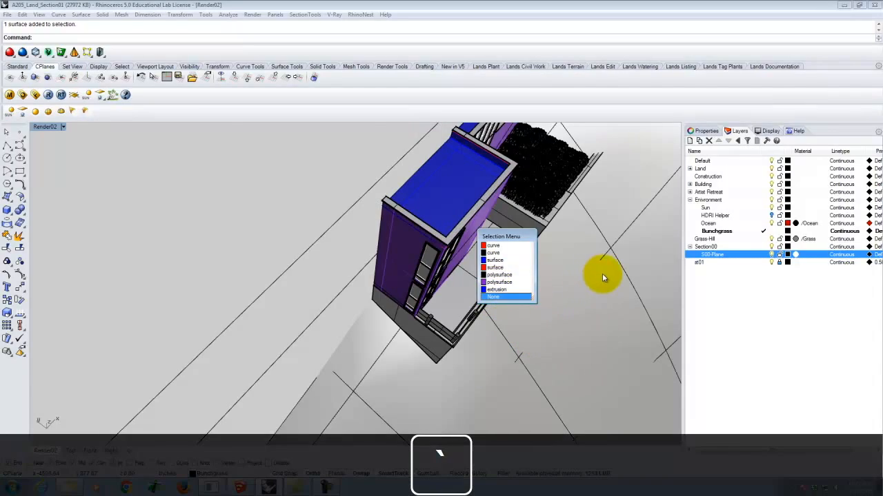
key("Escape")
right_click_drag(627, 246, 546, 248)
type("e")
key("Return")
right_click_drag(546, 248, 448, 372)
key("Escape")
Select the ocean block instance rather than the overlapping surface and explode it
left_click(448, 372)
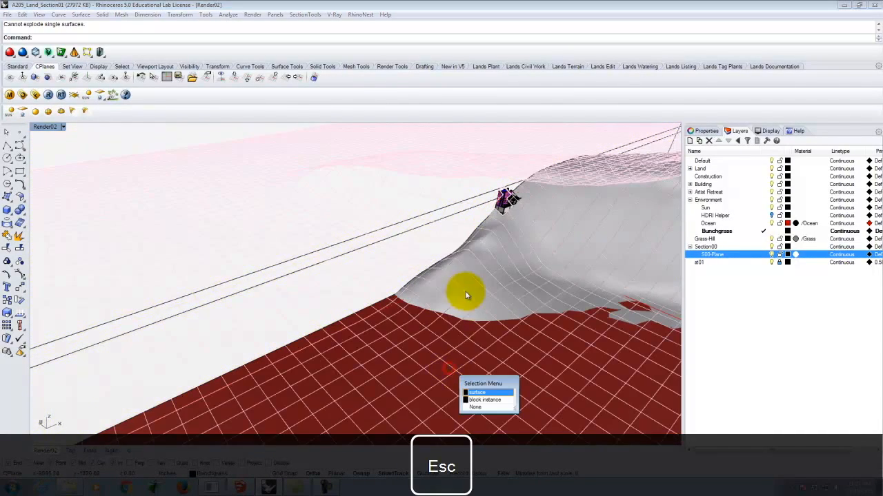
left_click(489, 402)
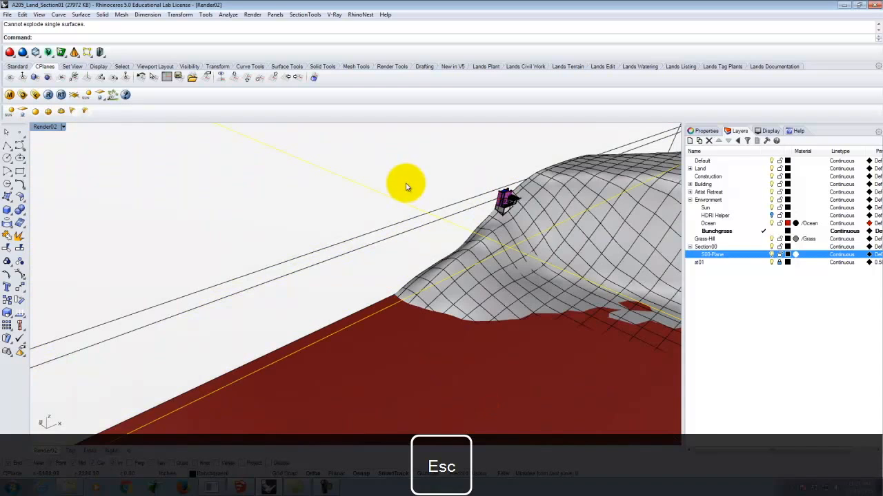
type("e")
key("Return")
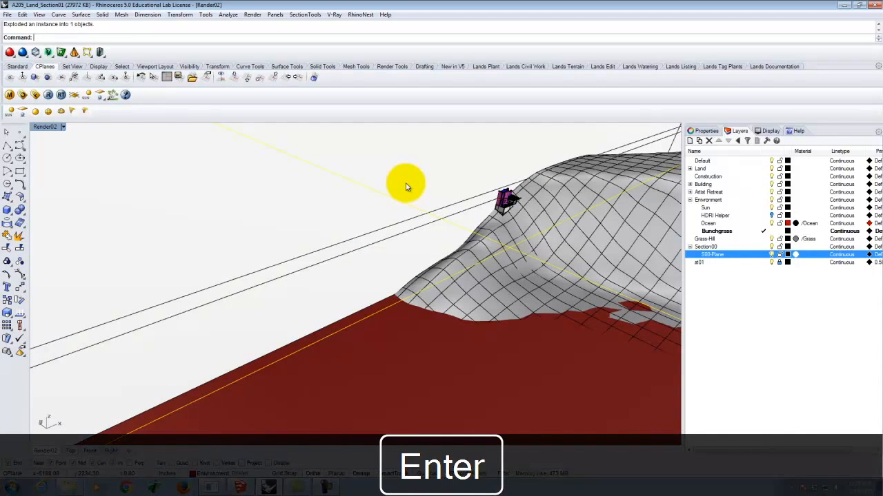
Make Section00 the current layer and hide the Bunchgrass layer
left_click(703, 247)
left_click(762, 247)
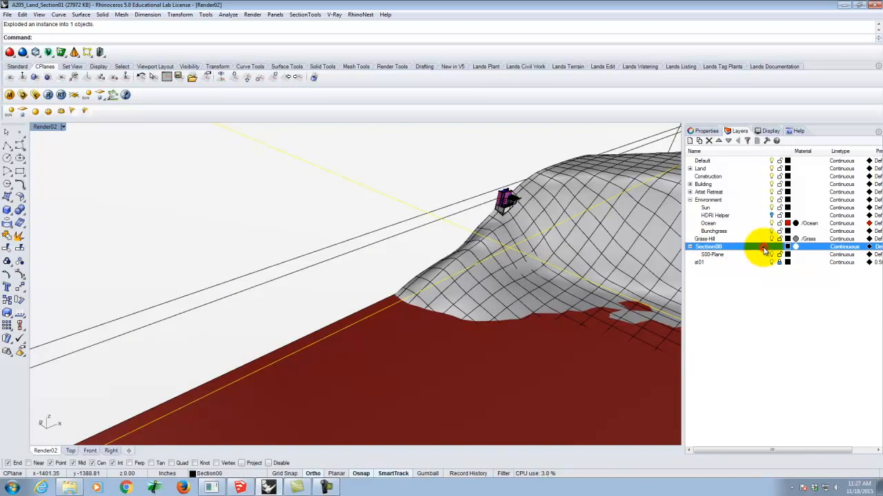
left_click(771, 231)
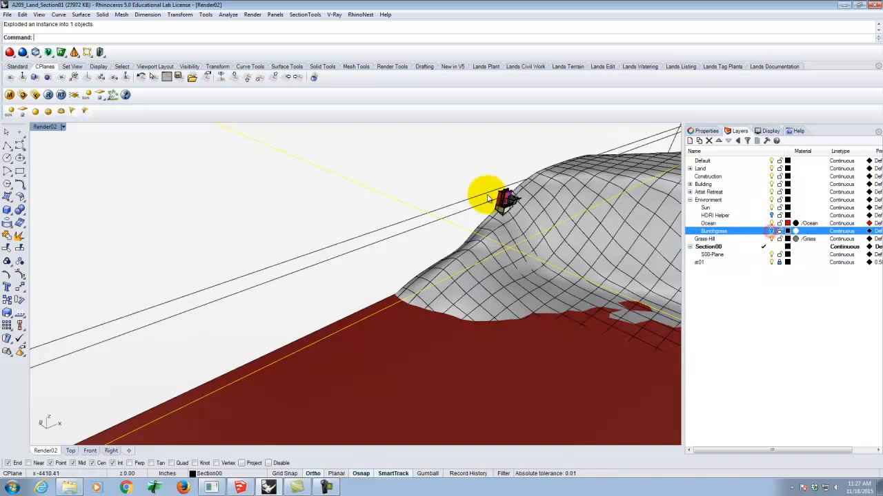
Check whether the upper front window of the house is still a nested block instance
scroll(511, 200, "up", 5)
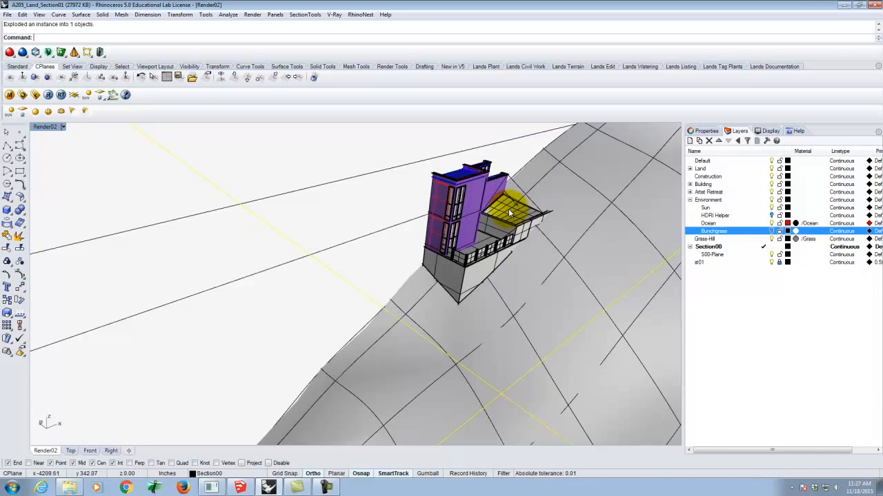
scroll(545, 200, "down", 5)
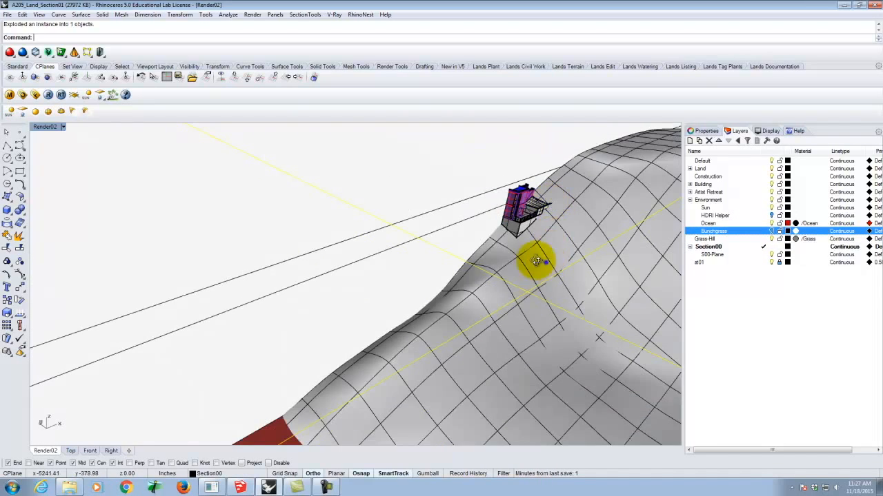
right_click_drag(536, 261, 493, 233)
scroll(505, 226, "down", 4)
scroll(503, 214, "up", 9)
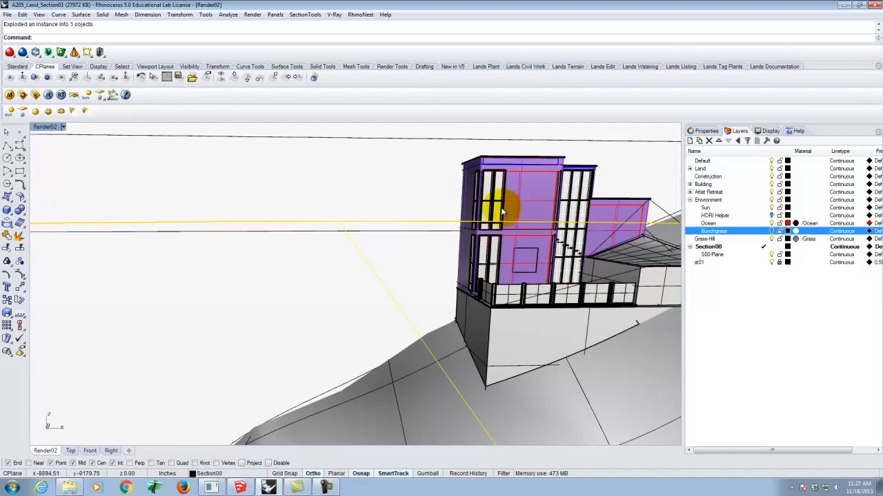
left_click(501, 206)
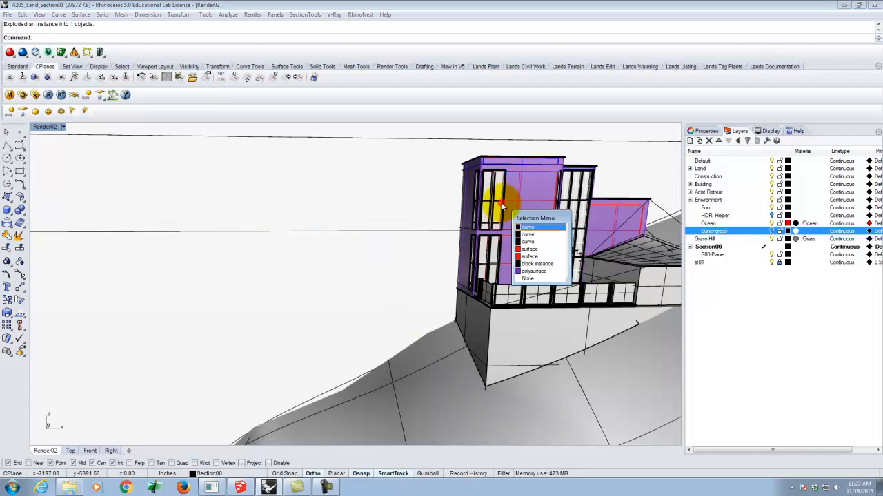
left_click(548, 264)
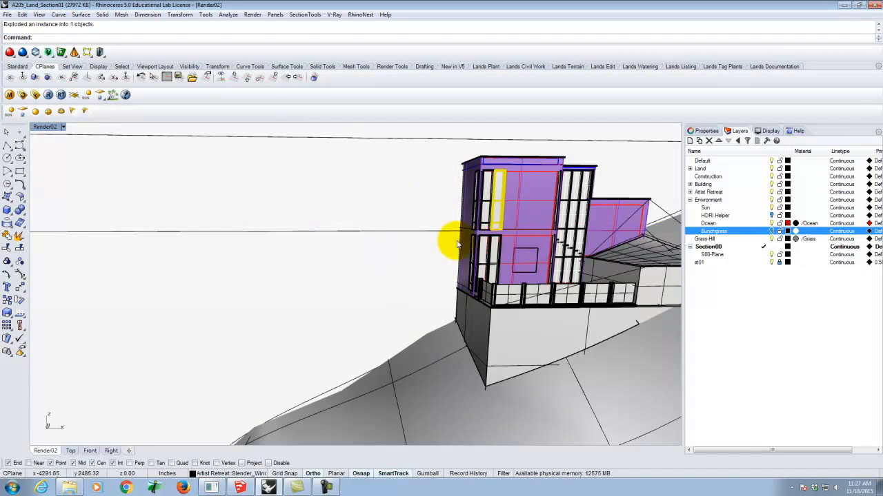
Select all visible objects in the model, explode them, and clear the selection
scroll(419, 272, "down", 8)
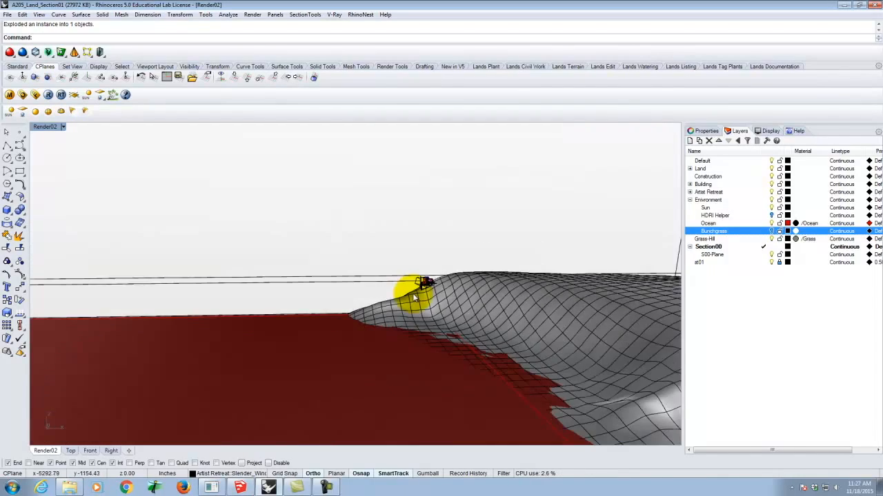
scroll(414, 297, "down", 3)
key("ctrl+a")
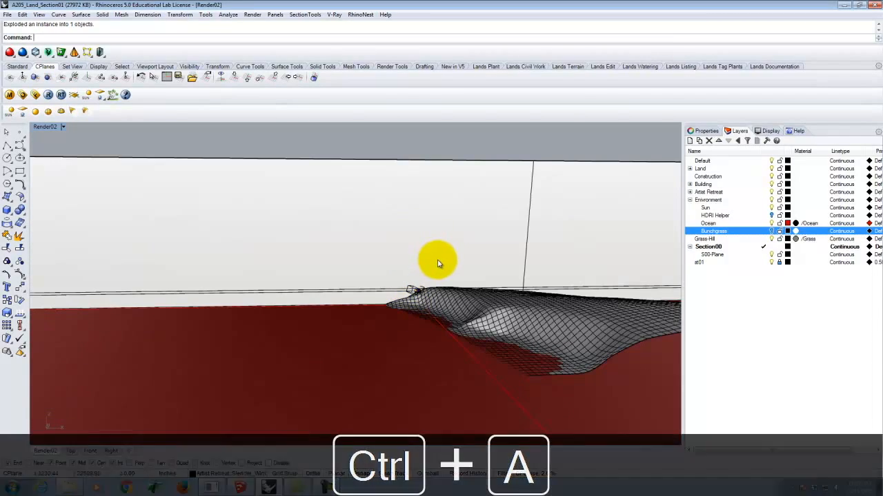
scroll(397, 302, "up", 10)
type("Explode")
key("Return")
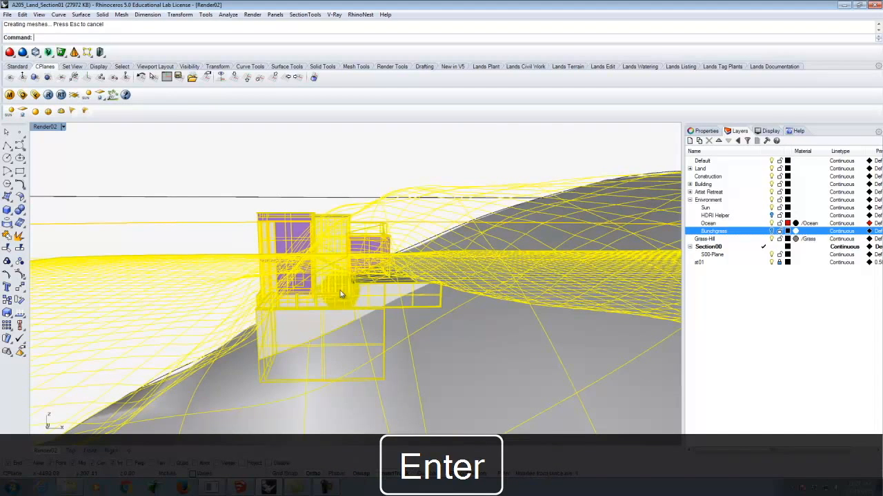
key("Escape")
Check whether the house's glazing, front windows and corner windows are now individual surfaces by picking their pieces
scroll(355, 266, "up", 10)
left_click(382, 260)
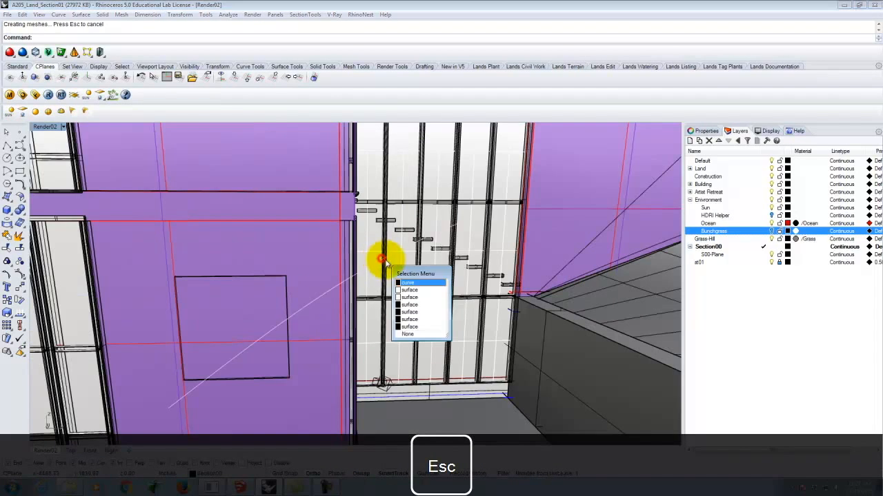
left_click(89, 254)
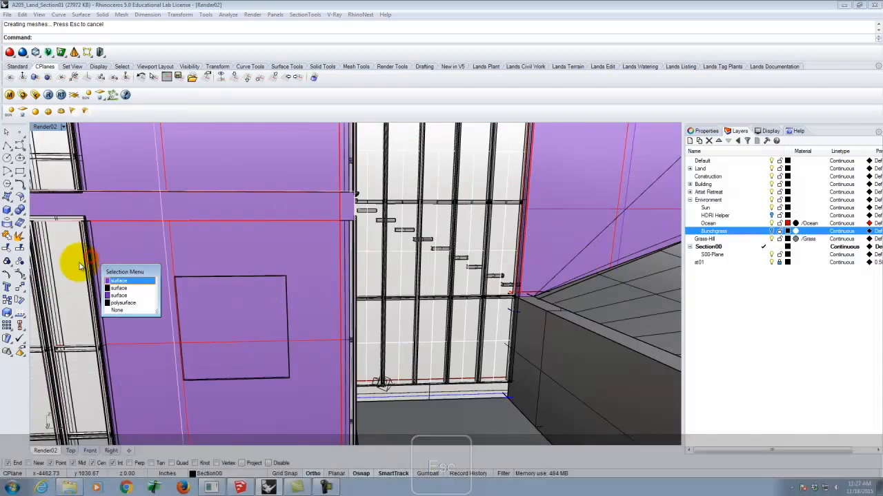
key("Escape")
scroll(476, 269, "down", 10)
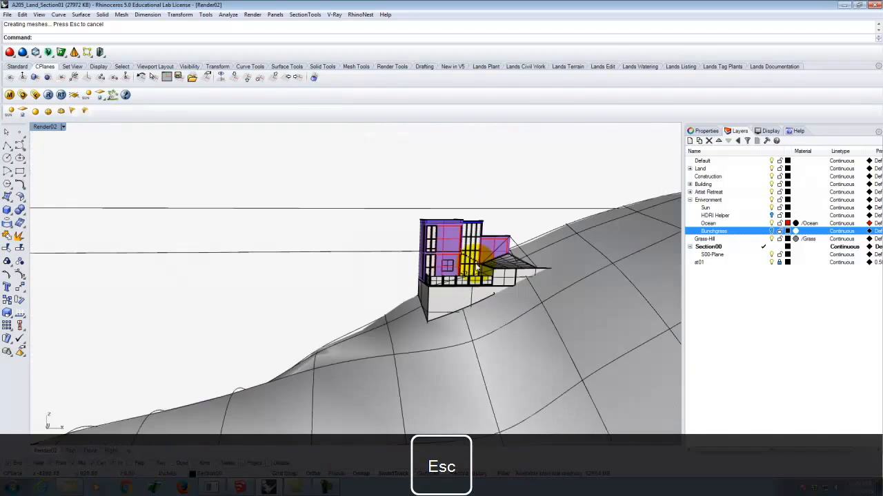
scroll(422, 239, "up", 10)
left_click(515, 274)
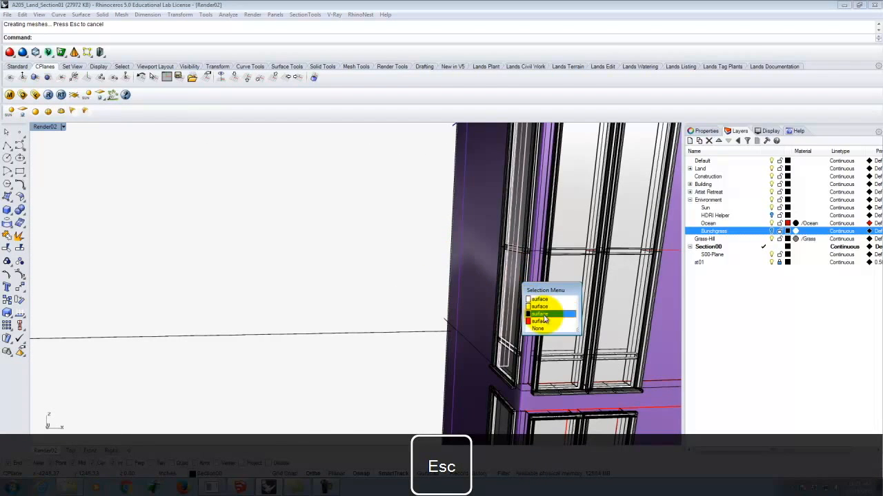
key("Escape")
scroll(386, 256, "down", 10)
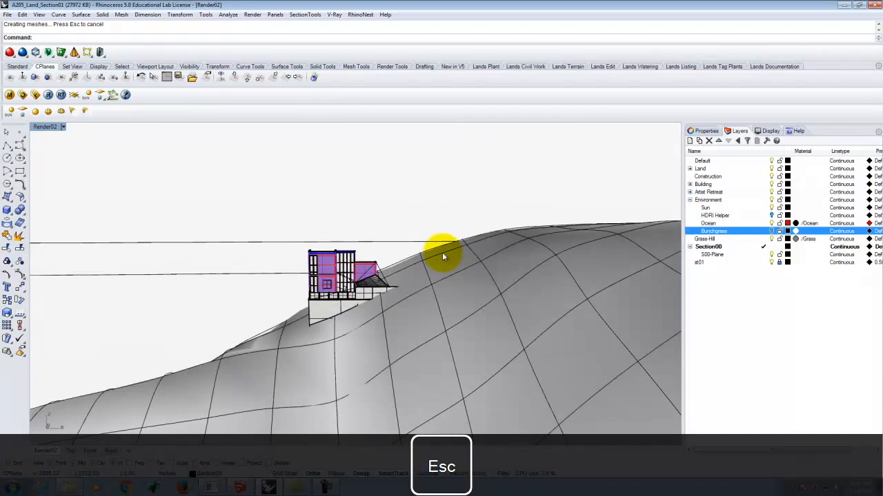
Split all house, hill and ocean geometry with the section plane as the cutting object, leaving the plane itself out of the objects to split
right_click_drag(323, 241, 491, 257)
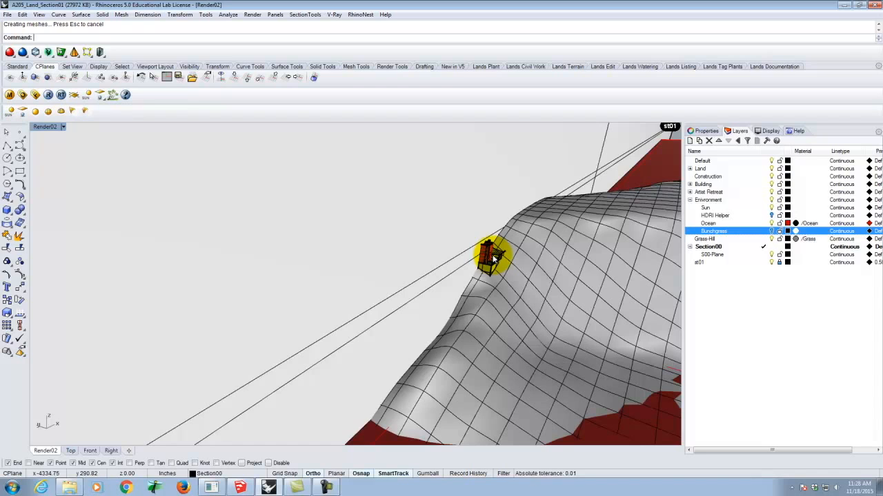
type("Split")
key("Return")
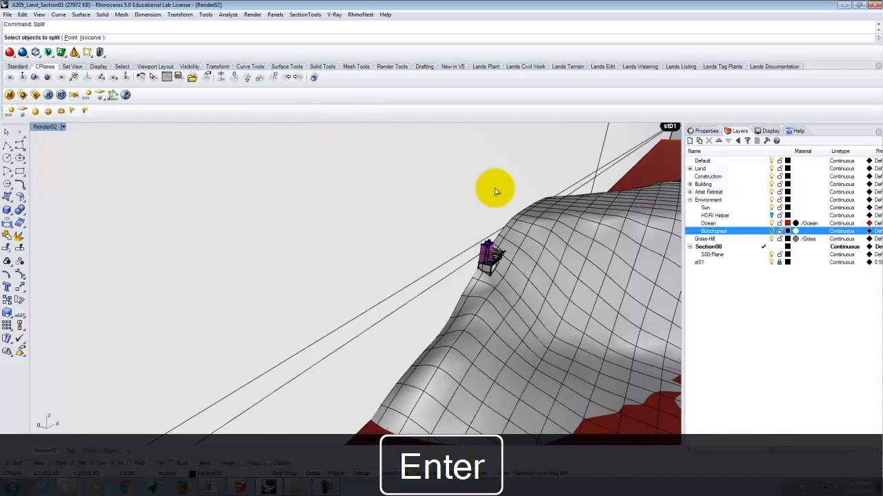
key("ctrl+a")
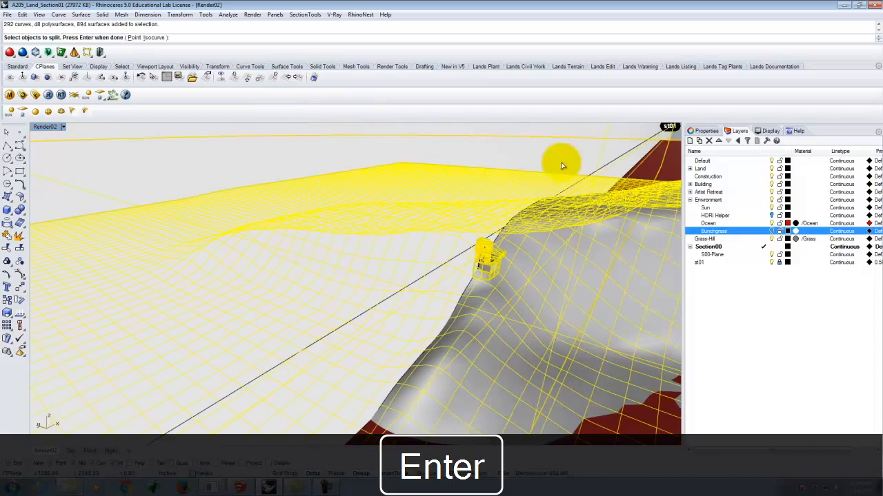
left_click(672, 138, "ctrl")
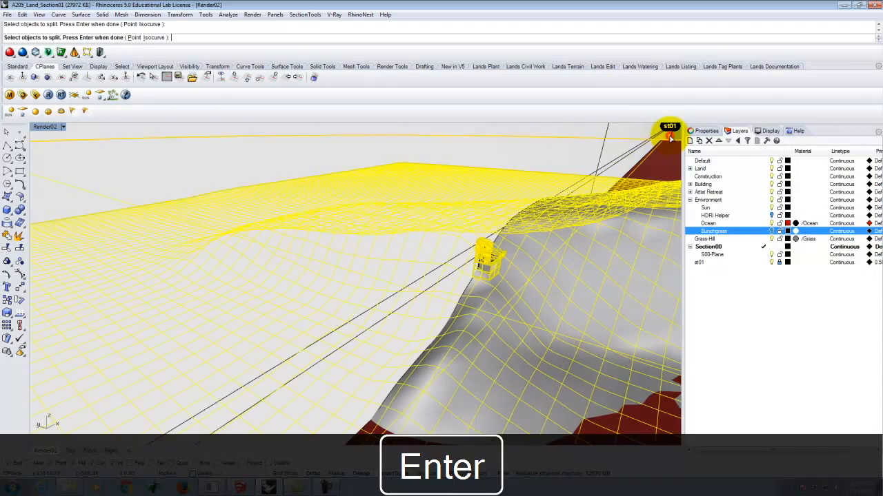
scroll(400, 333, "down", 12)
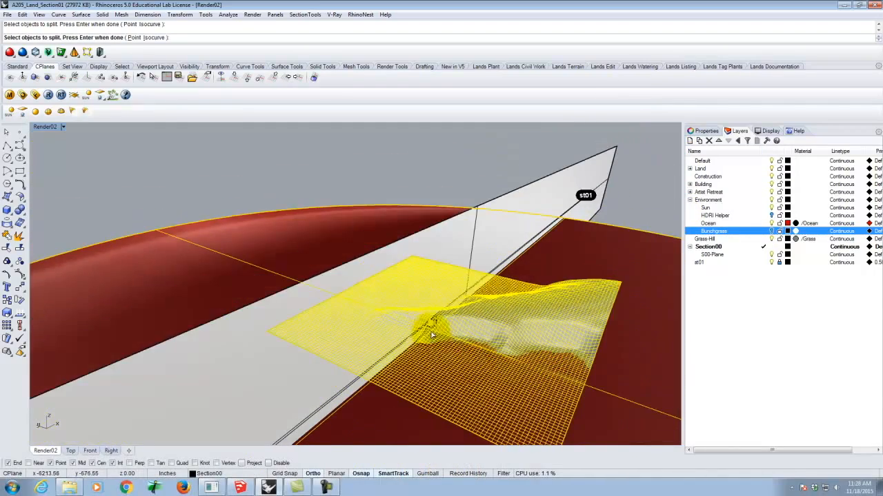
scroll(433, 334, "up", 5)
key("Return")
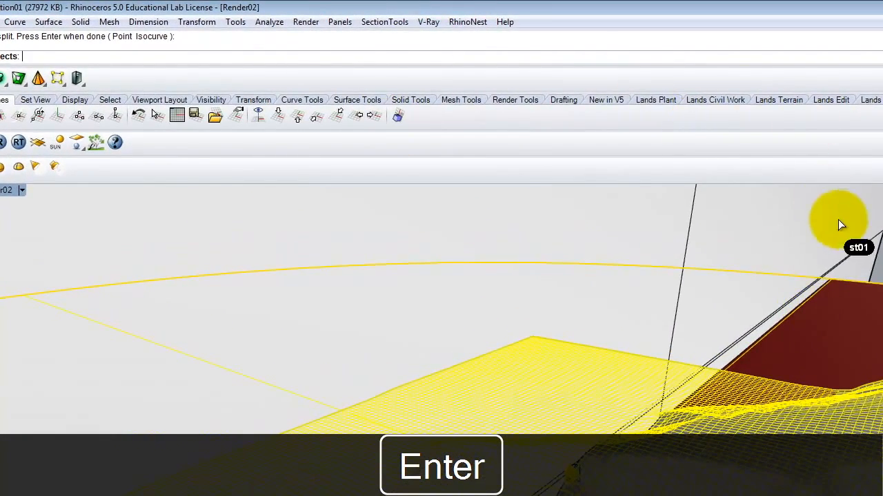
left_click(848, 193)
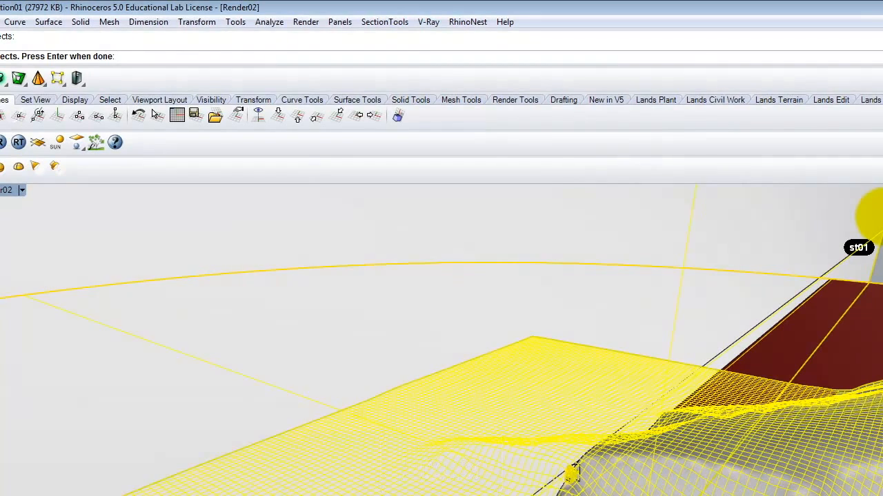
key("Return")
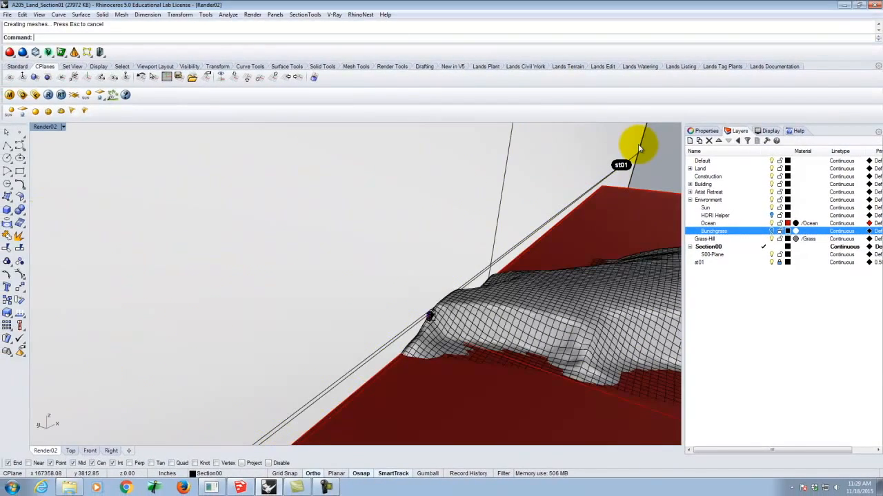
Check the split in the Right view by selecting the geometry on each side of the st01 section line in turn
double_click(46, 128)
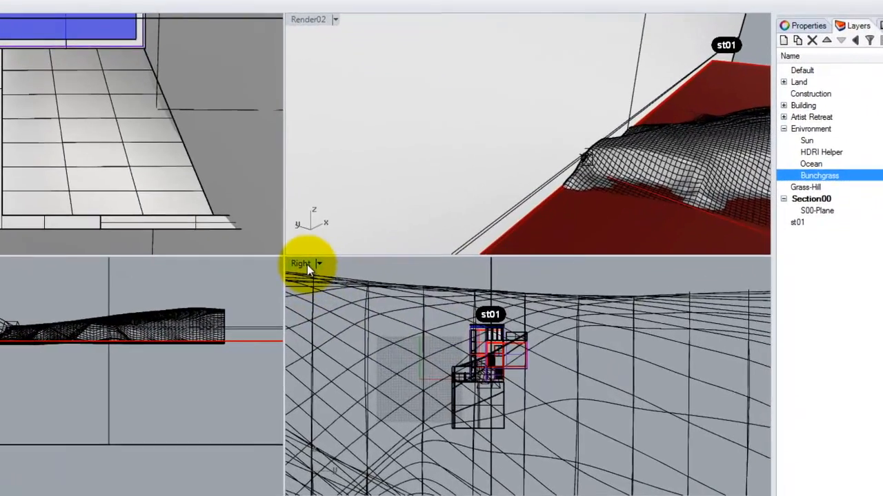
double_click(341, 279)
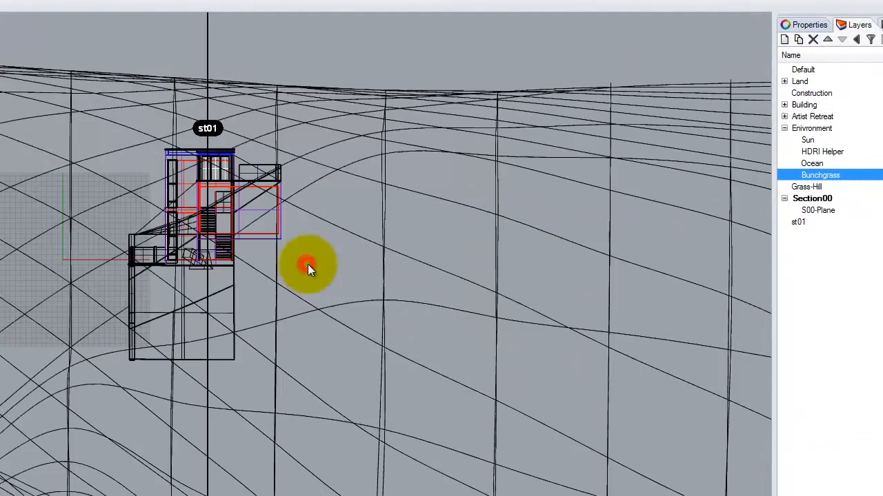
mouse_move(381, 45)
left_mouse_down()
mouse_move(359, 64)
mouse_move(198, 438)
mouse_move(209, 425)
left_mouse_up()
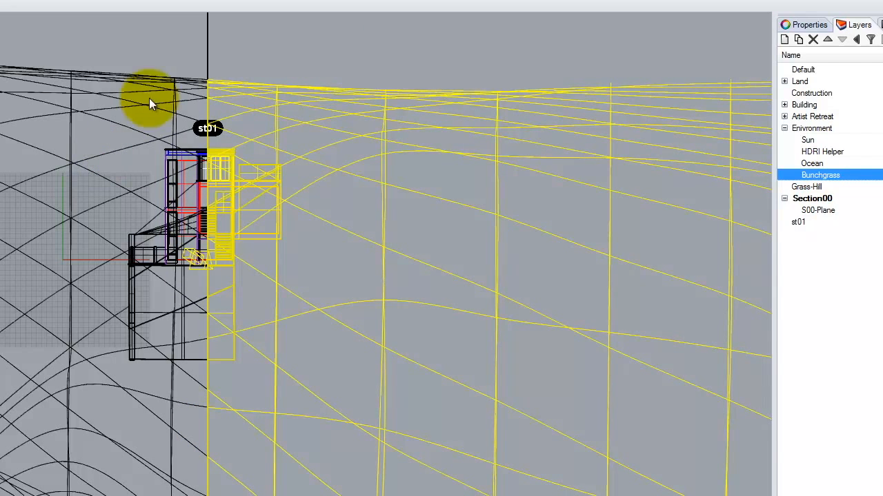
left_click(169, 46)
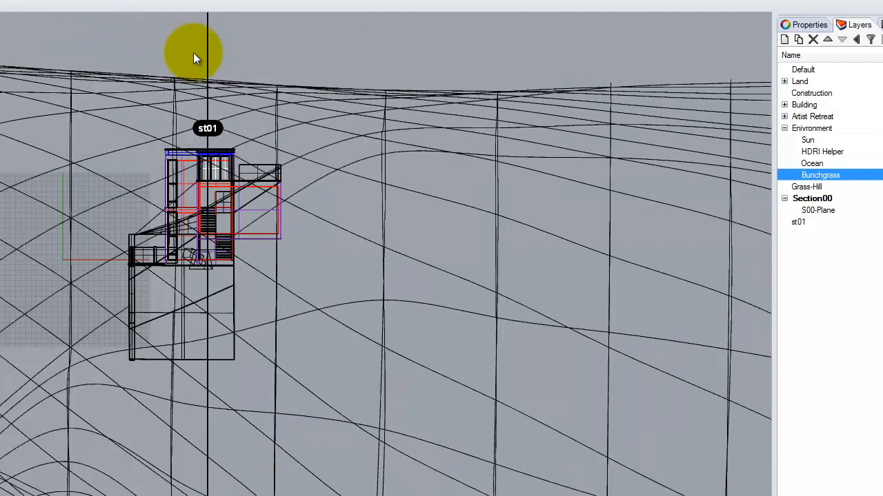
left_click_drag(198, 57, 44, 403)
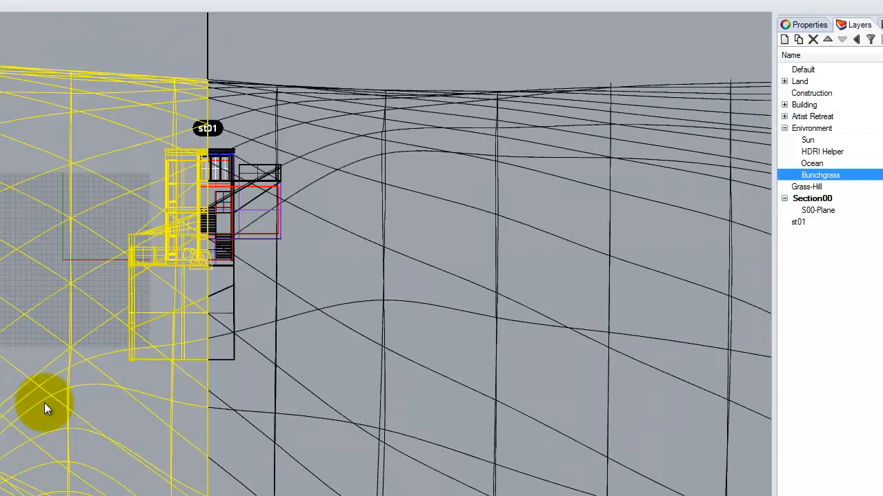
key("Escape")
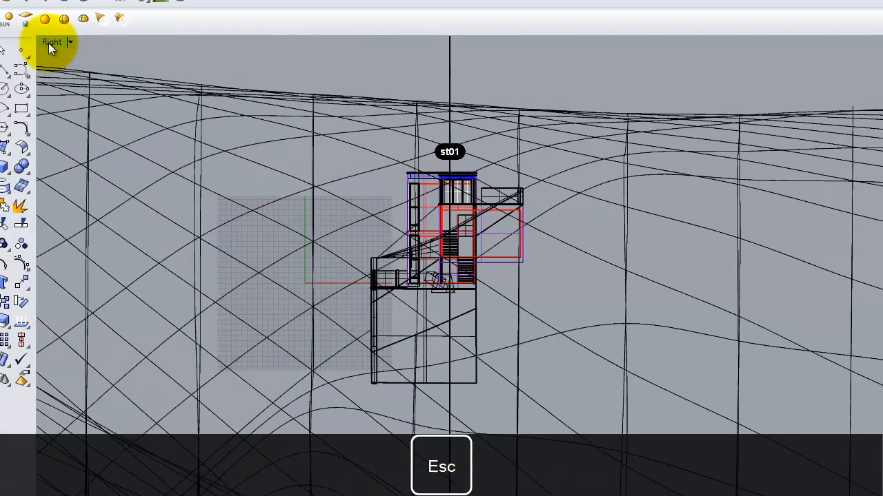
double_click(62, 43)
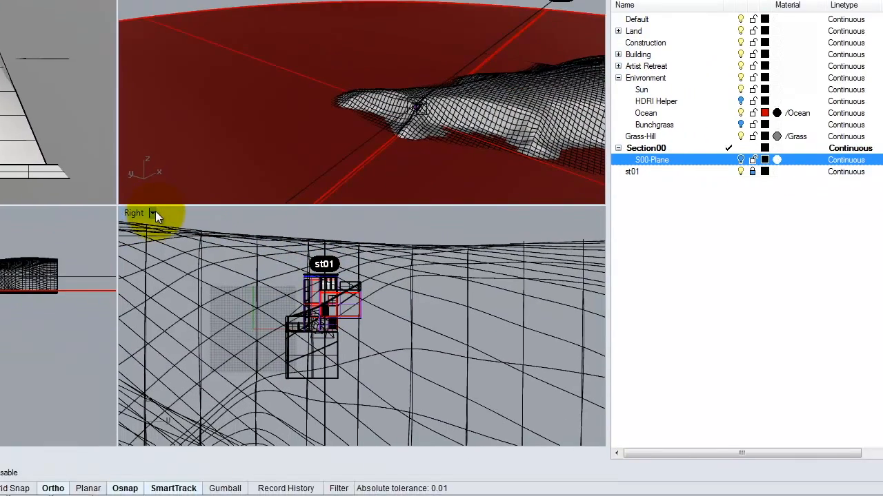
Hide the S00-Plane layer and change the Right viewport to the Left view
left_click(570, 288)
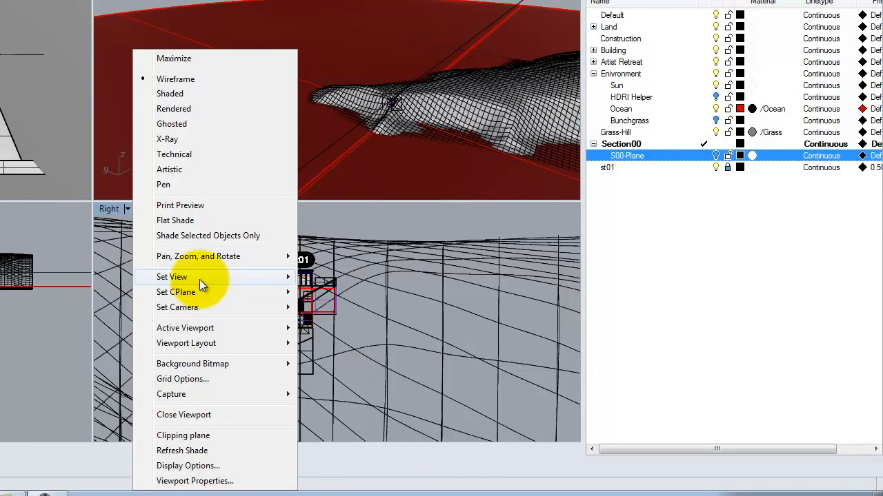
mouse_move(257, 280)
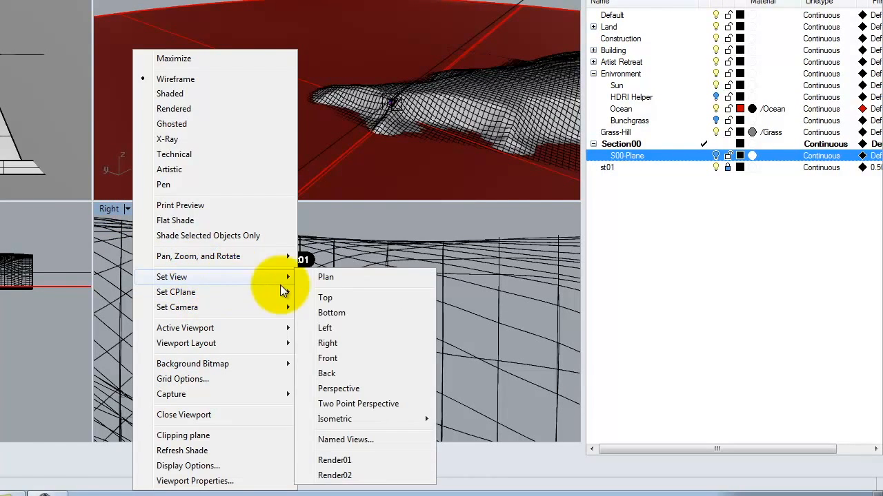
left_click(351, 326)
Select all geometry on the patio side of the st01 section line in the Left view and hide it
left_click_drag(453, 213, 376, 401)
scroll(392, 342, "up", 4)
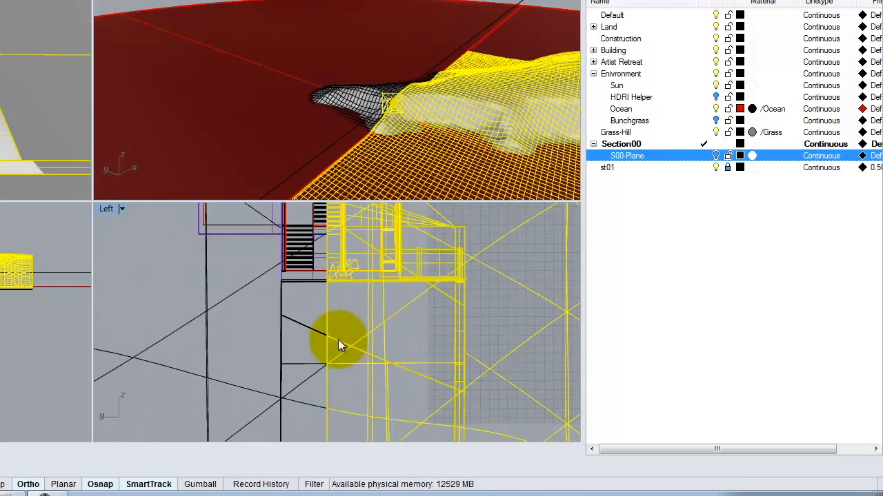
scroll(288, 391, "down", 3)
scroll(269, 338, "down", 2)
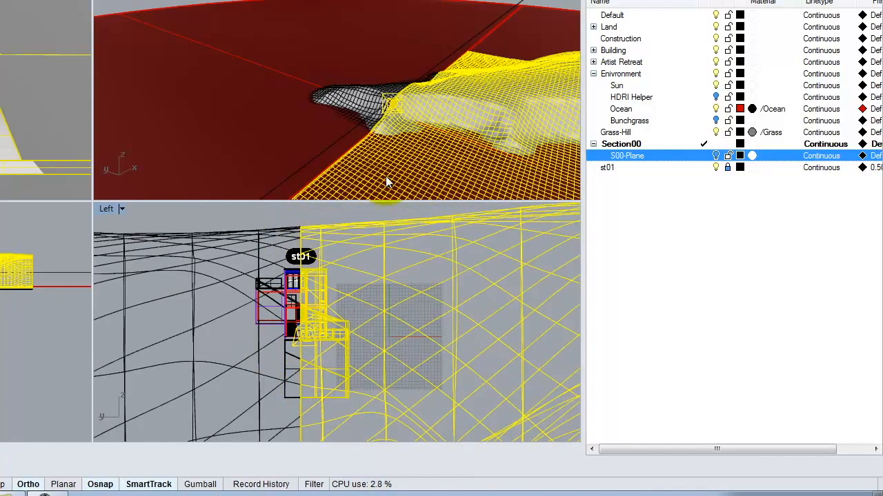
key("Return")
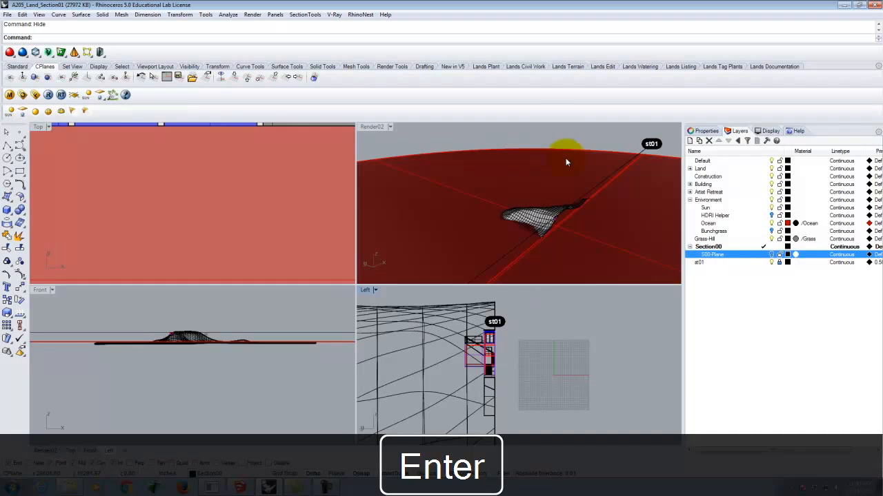
Examine the cut-open rooms and staircase in Render02 from several angles, picking the stair and wall pieces behind the cut
right_click_drag(565, 162, 538, 219)
scroll(550, 219, "up", 3)
scroll(542, 213, "up", 8)
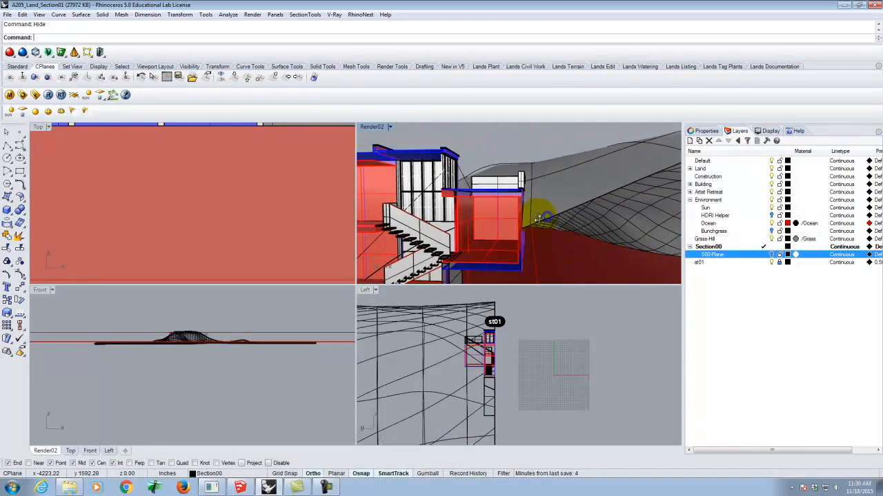
scroll(572, 203, "down", 10)
scroll(525, 216, "up", 4)
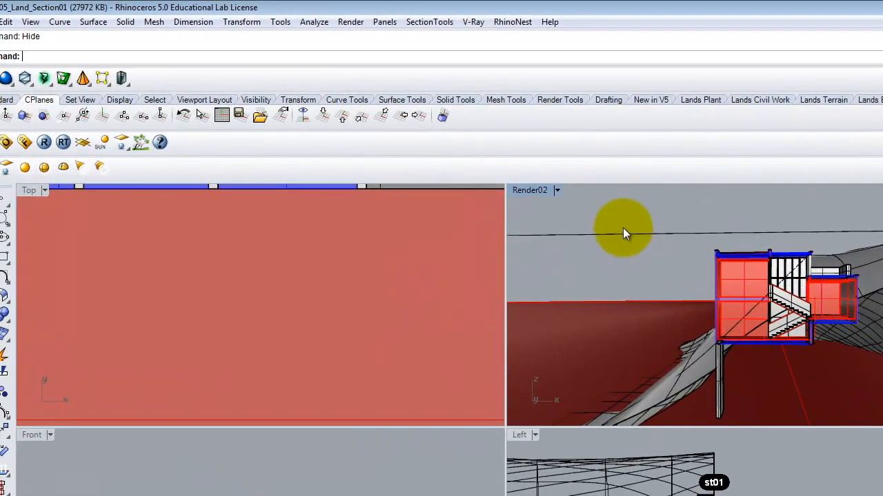
right_click_drag(819, 283, 795, 297)
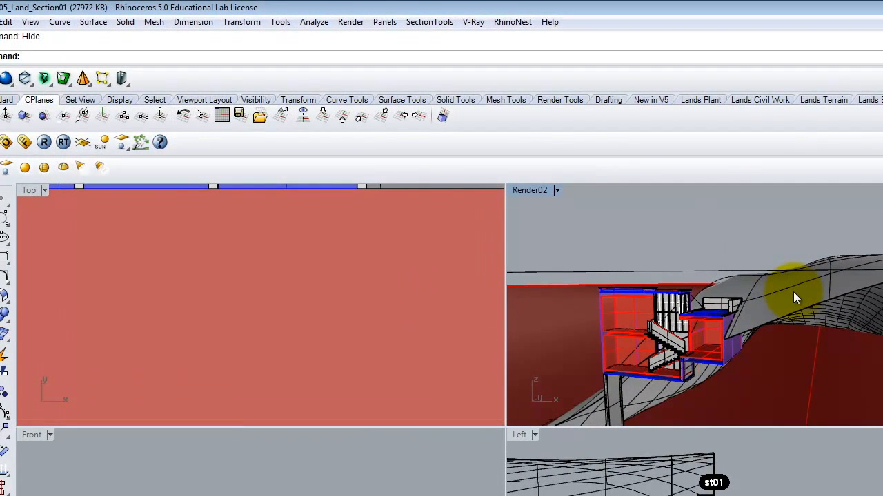
left_click(674, 354)
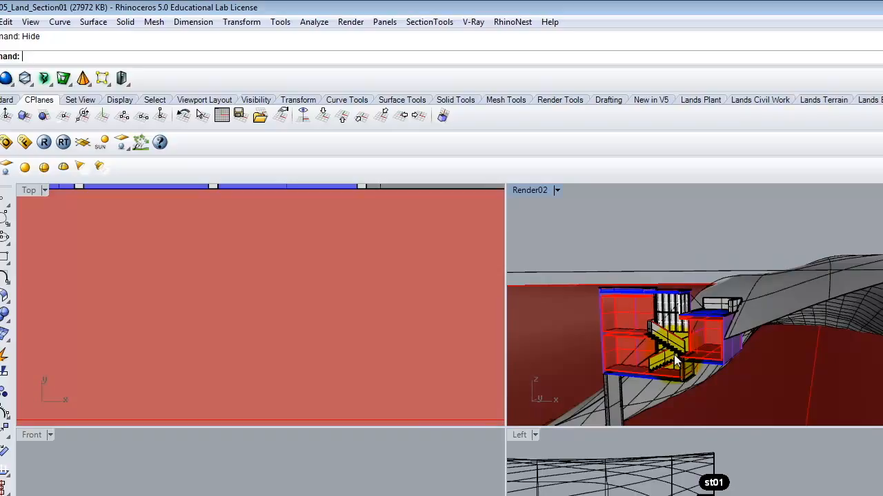
left_click(707, 328)
left_click(654, 379)
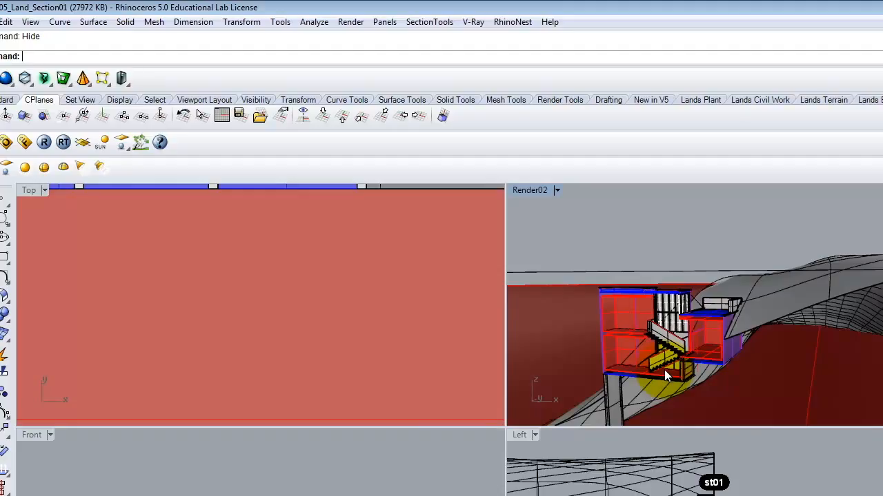
left_click(685, 343)
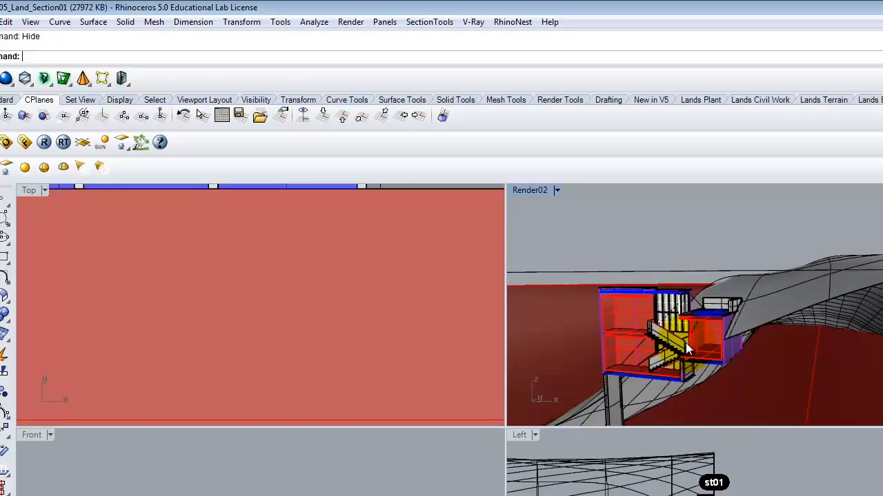
key("Escape")
Show all hidden objects and select the geometry on the patio side of the st01 section line in the Left view
type("Show")
key("Return")
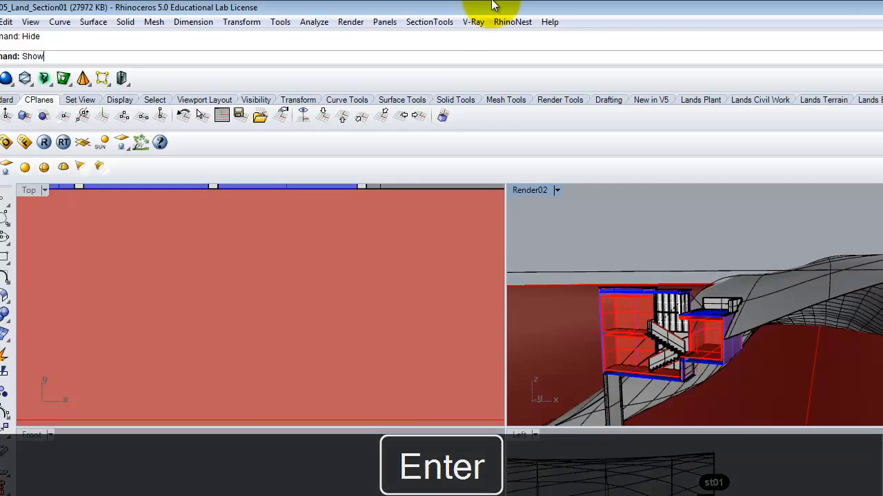
left_click(649, 352)
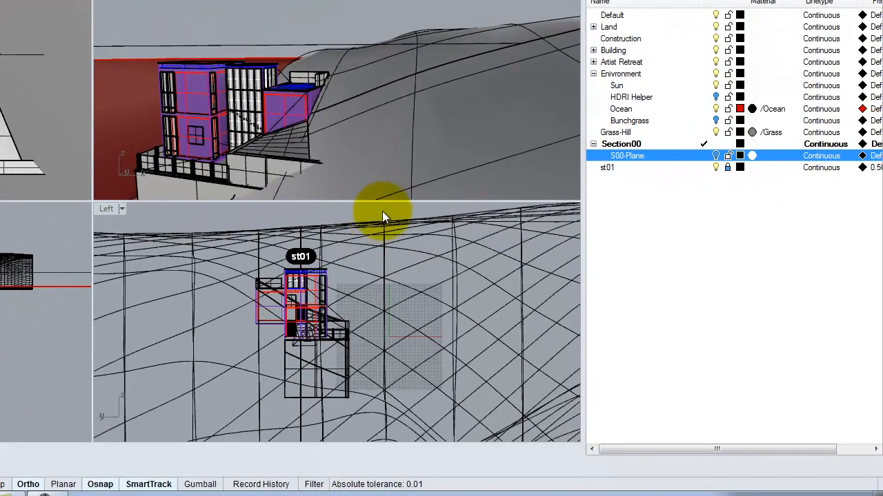
left_click_drag(384, 209, 304, 420)
scroll(310, 312, "up", 5)
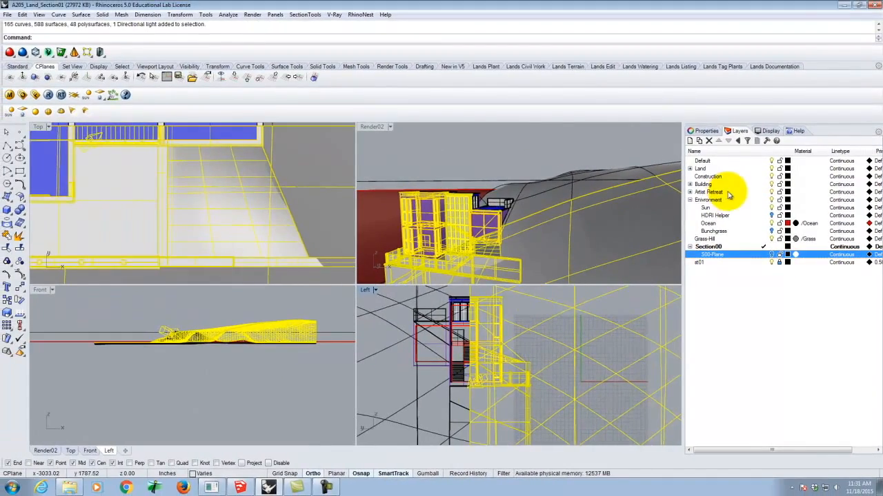
Expand the Artist Retreat layer group and hide its Window Glass layer
left_click(697, 192)
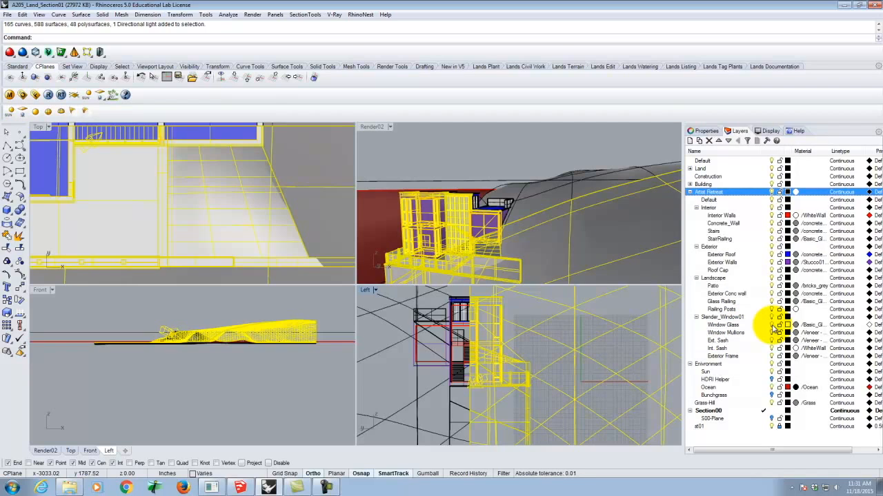
left_click(773, 328)
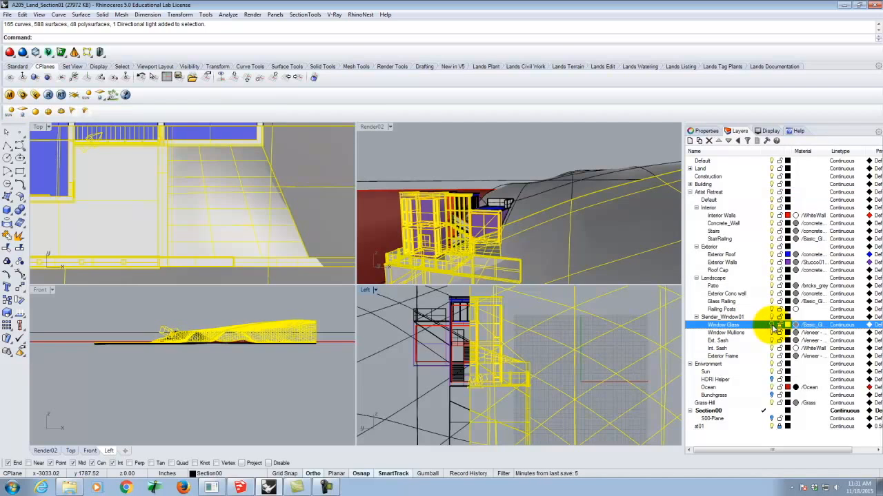
Hide the Window Glass layer inside the Building layer group and expand the Land group
left_click(691, 185)
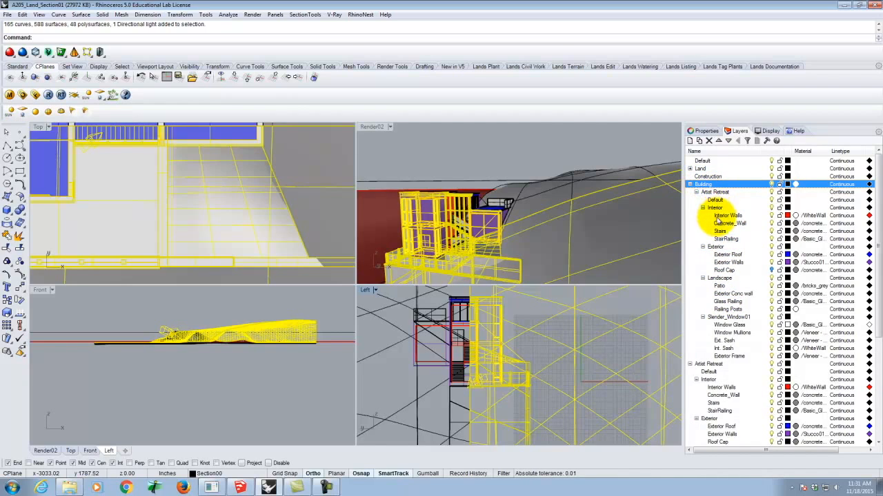
left_click(773, 324)
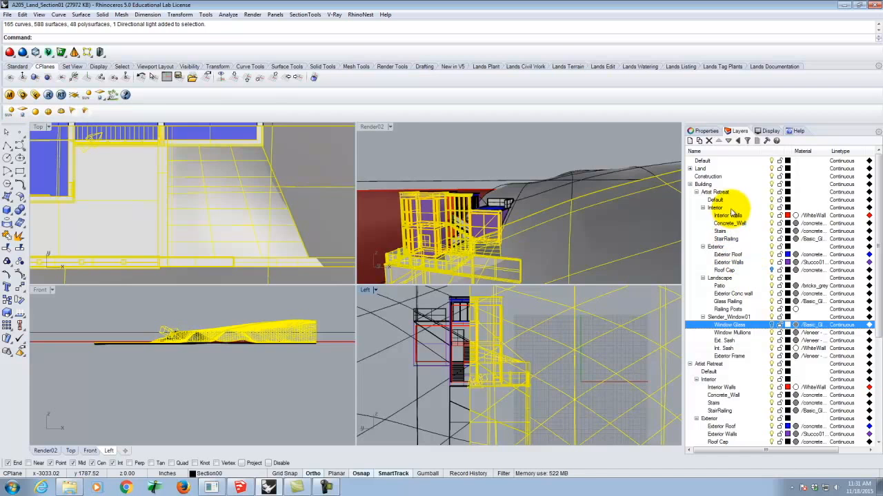
double_click(698, 169)
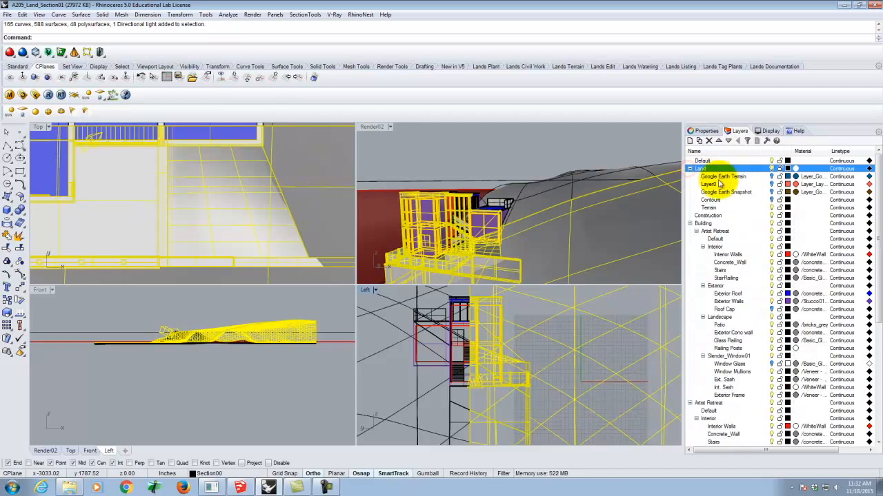
Hide the Glass Railing layer in both the standalone Artist Retreat group and the one under Building
left_click_drag(870, 187, 881, 303)
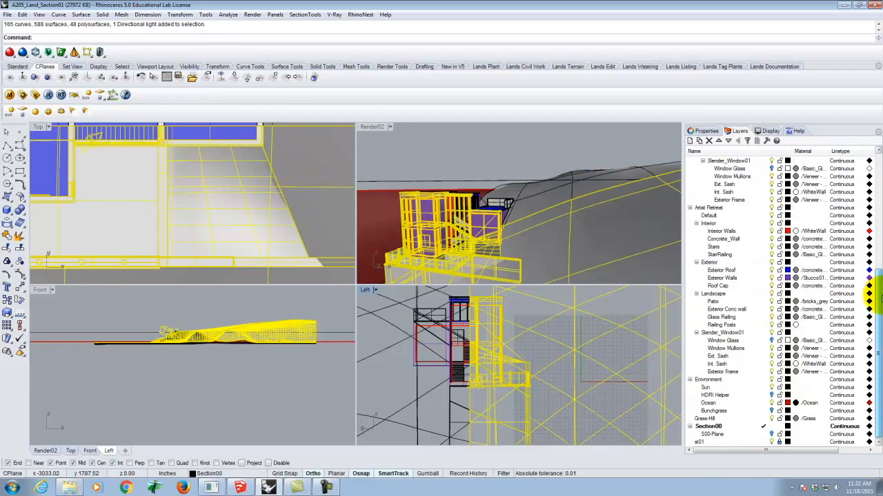
left_click(762, 317)
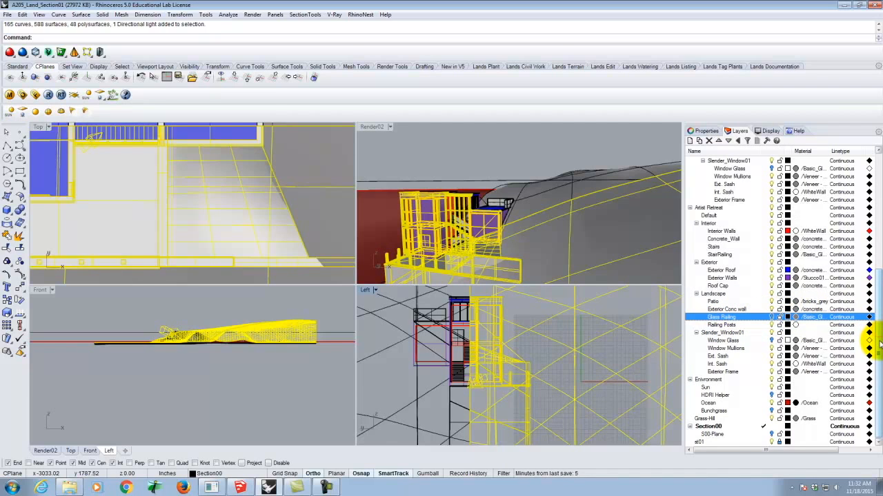
left_click_drag(880, 343, 876, 285)
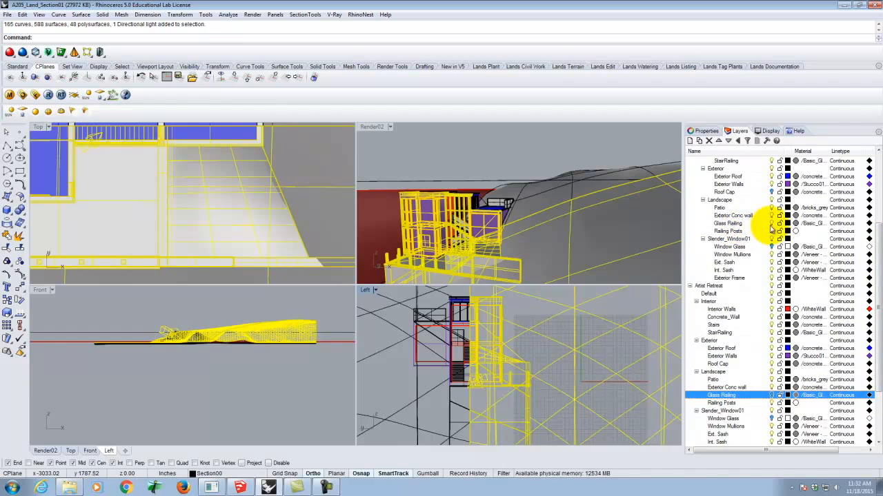
left_click(726, 224)
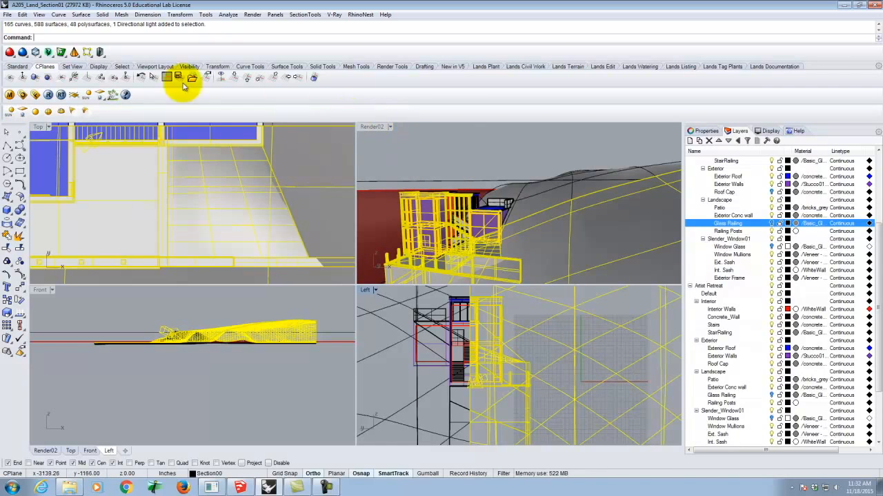
Open the V-Ray material editor and start loading a material file into Scene Materials
left_click(10, 96)
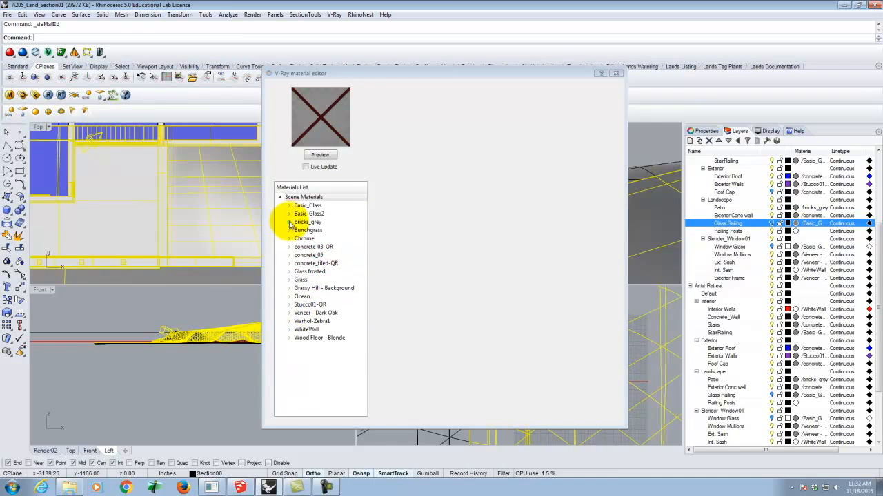
left_click(302, 197)
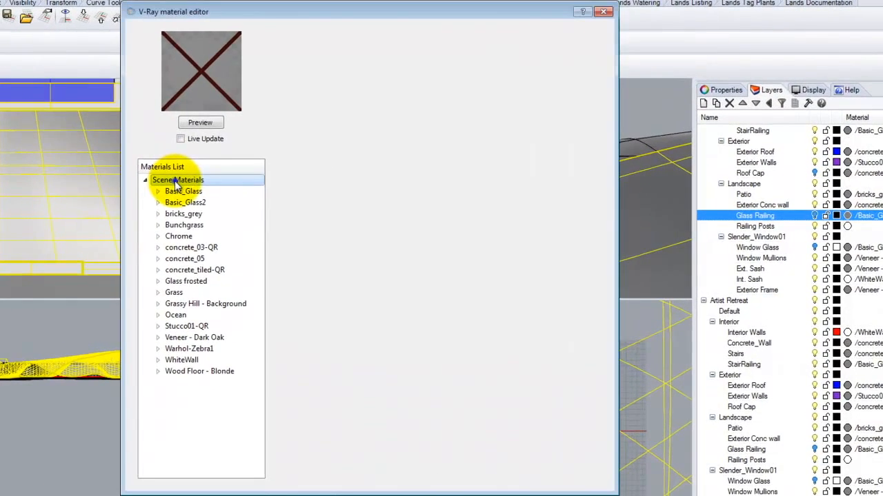
right_click(176, 183)
left_click(215, 202)
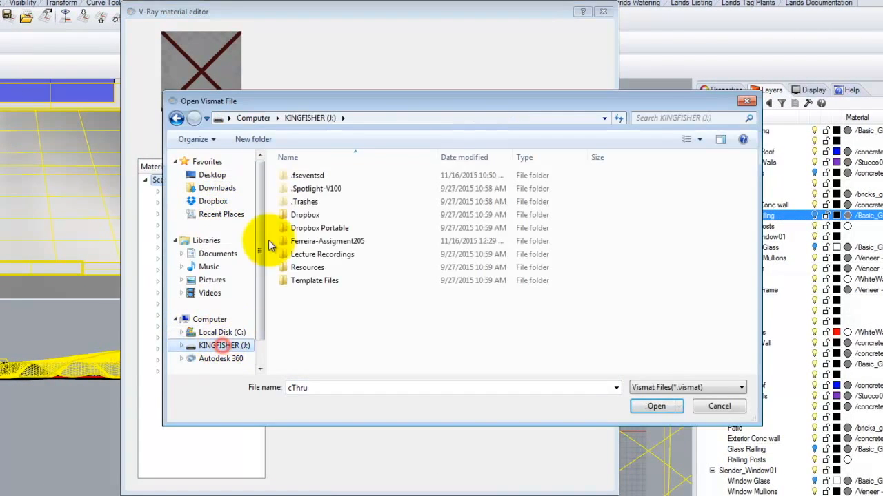
Browse from the KINGFISHER drive's Resources folder through V-Ray and V-Ray Materials to the Special Materials folder
double_click(308, 267)
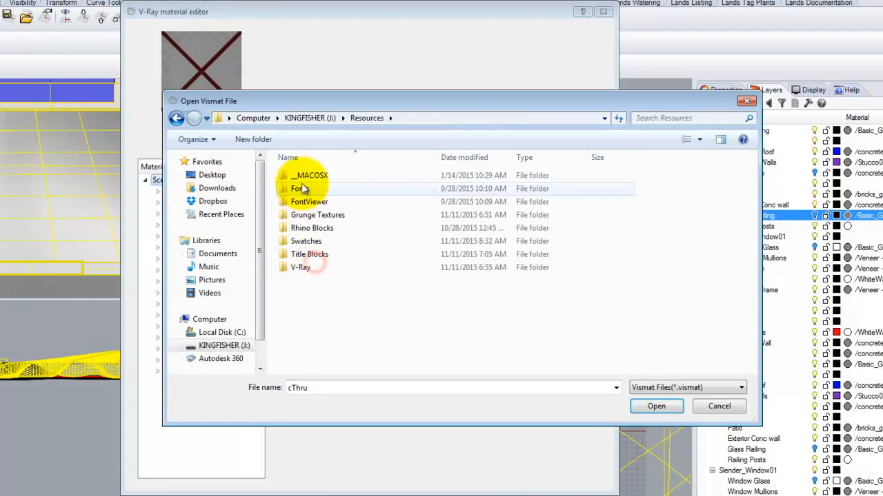
left_click(301, 268)
double_click(301, 268)
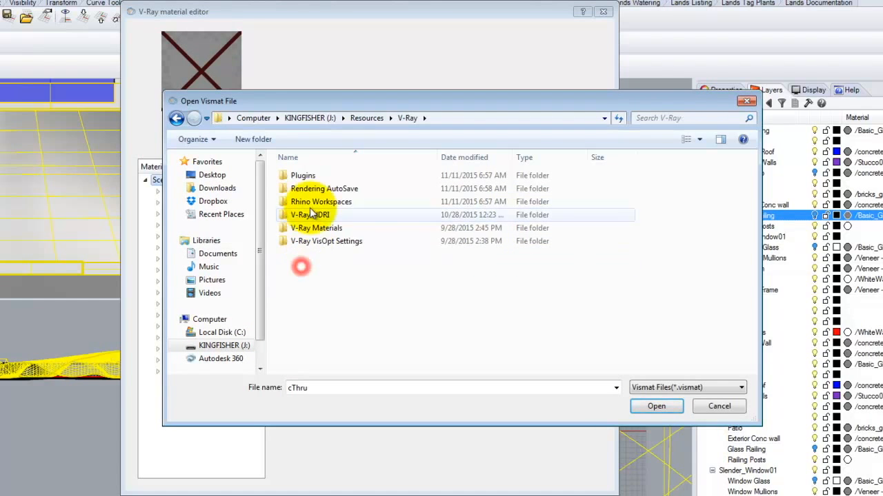
left_click(305, 229)
double_click(307, 229)
left_click(307, 228)
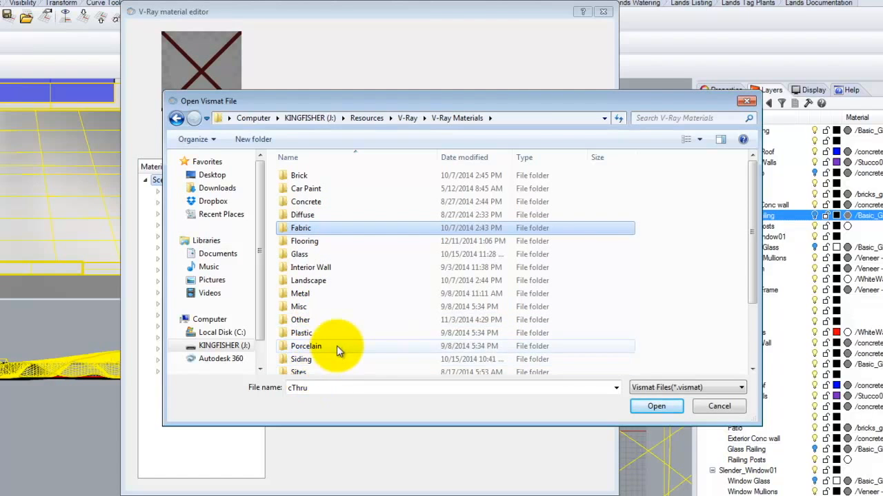
scroll(338, 349, "down", 2)
left_click(325, 298)
double_click(323, 302)
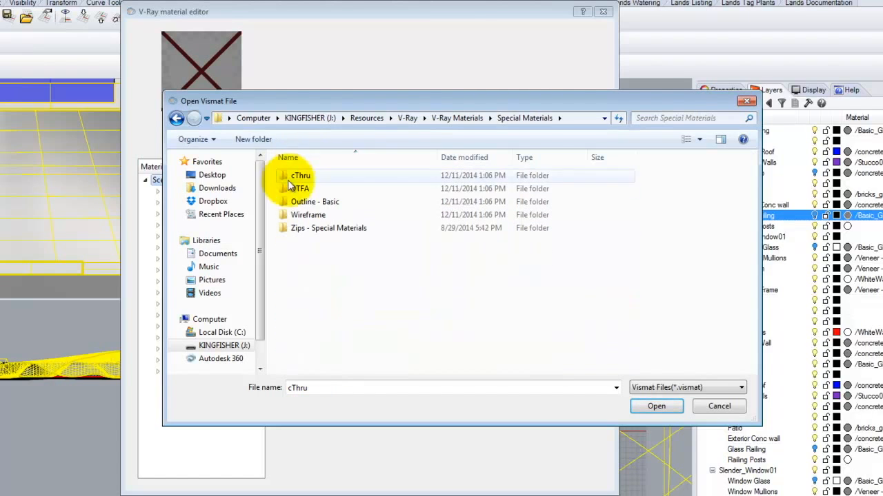
Load cThru.vismat from the nested cThru folder into the scene materials
left_click(302, 177)
double_click(302, 177)
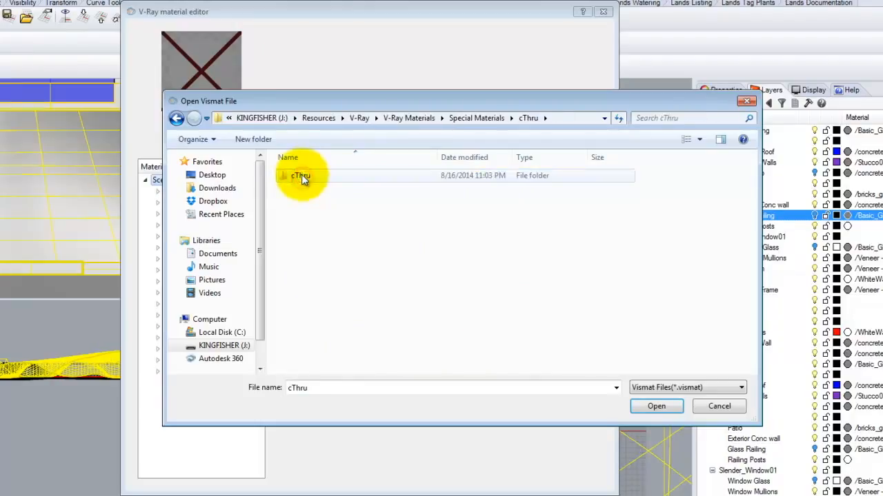
double_click(302, 177)
left_click(310, 180)
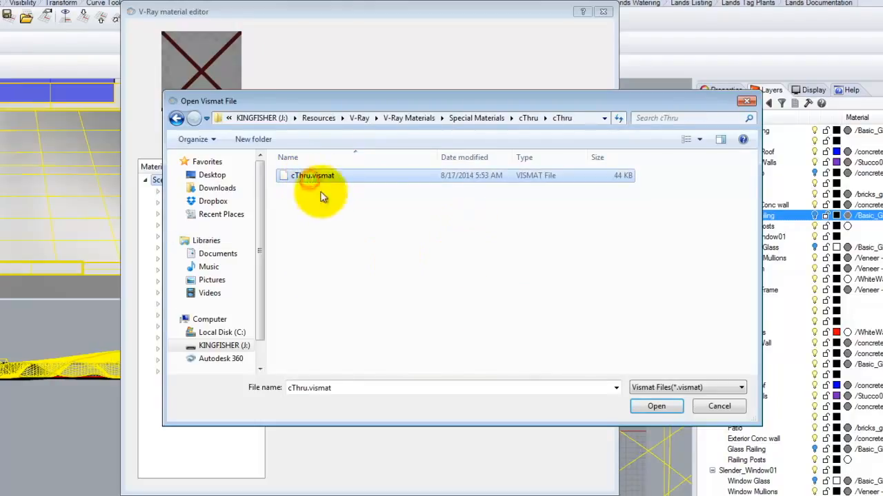
left_click(667, 407)
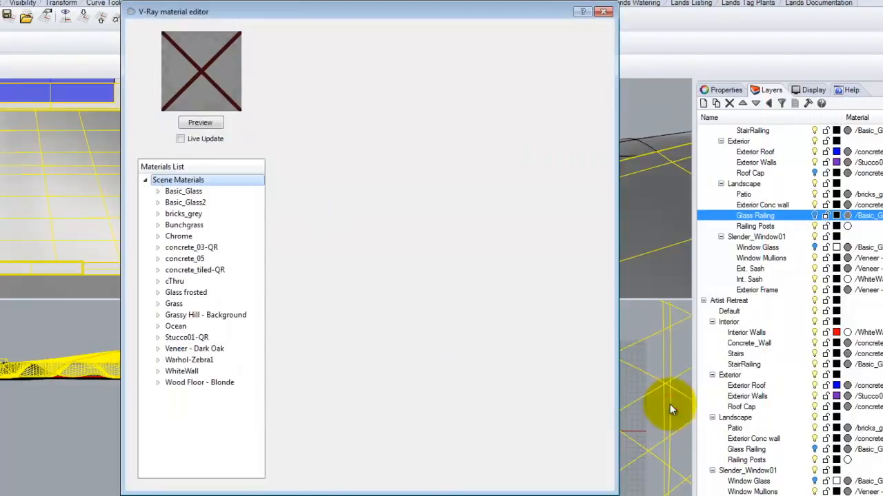
Apply the cThru material to the selected patio-side geometry and close the material editor
left_click(176, 282)
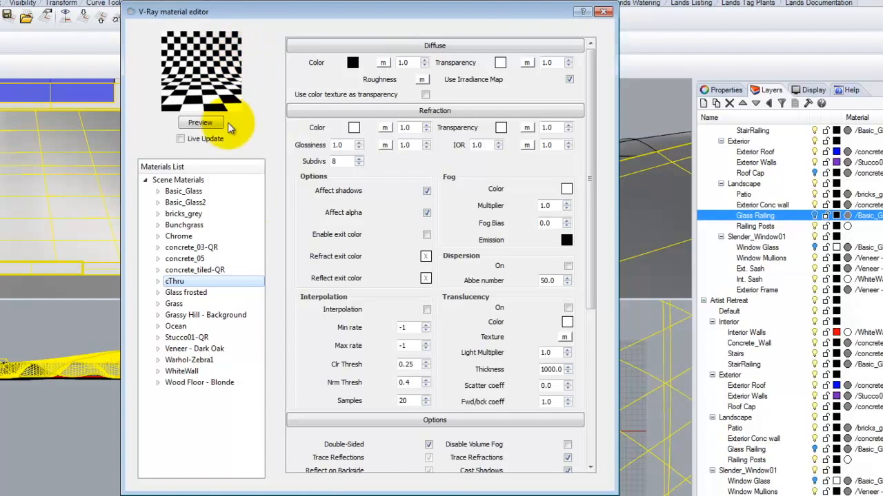
right_click(190, 282)
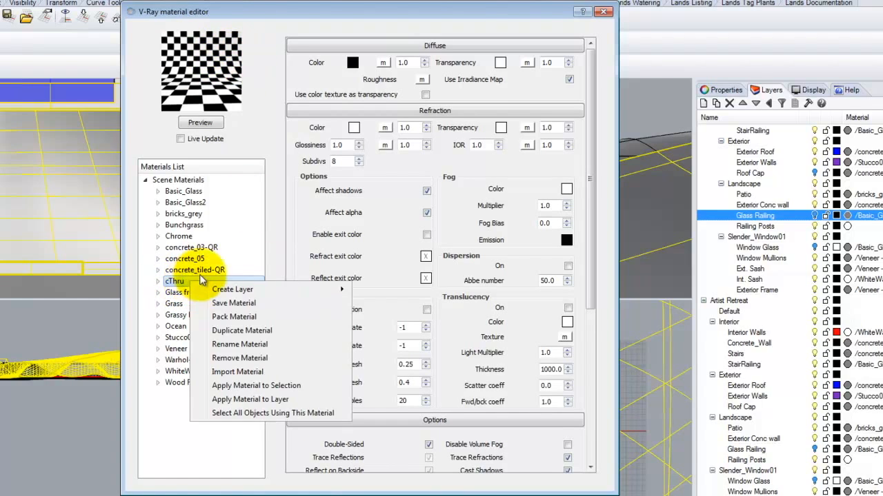
left_click(255, 386)
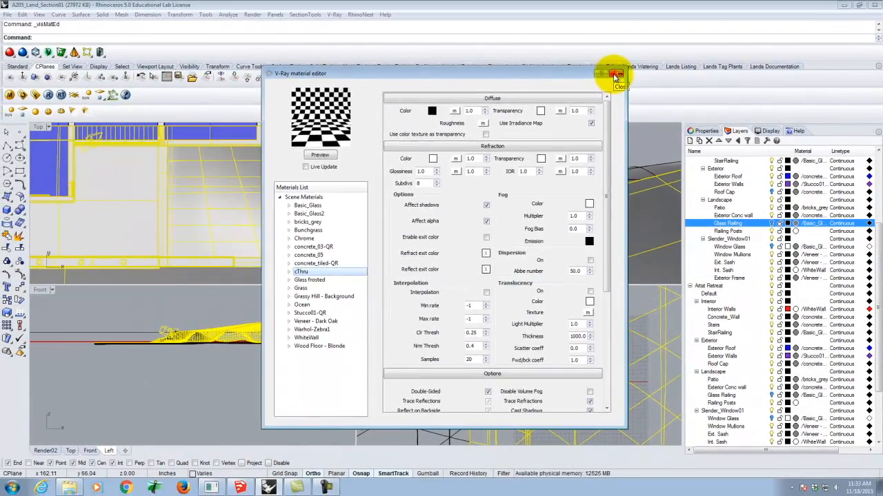
left_click(603, 11)
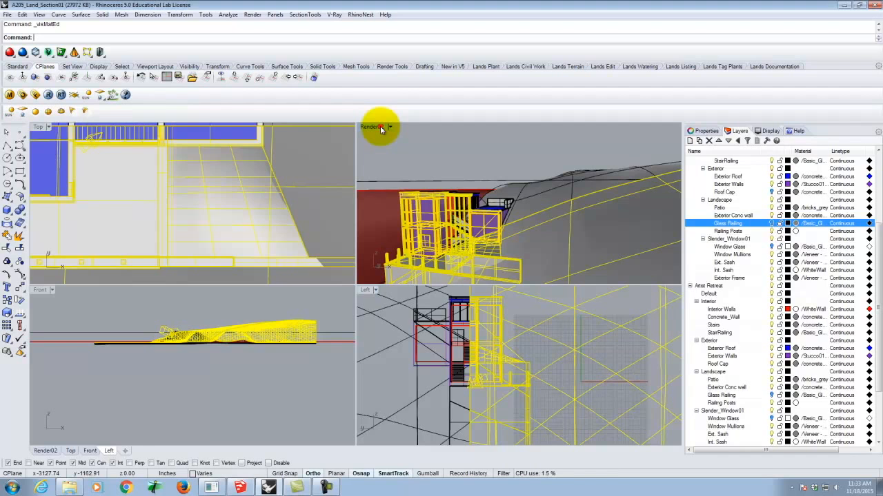
Maximize the Render02 viewport and deselect all geometry
double_click(380, 128)
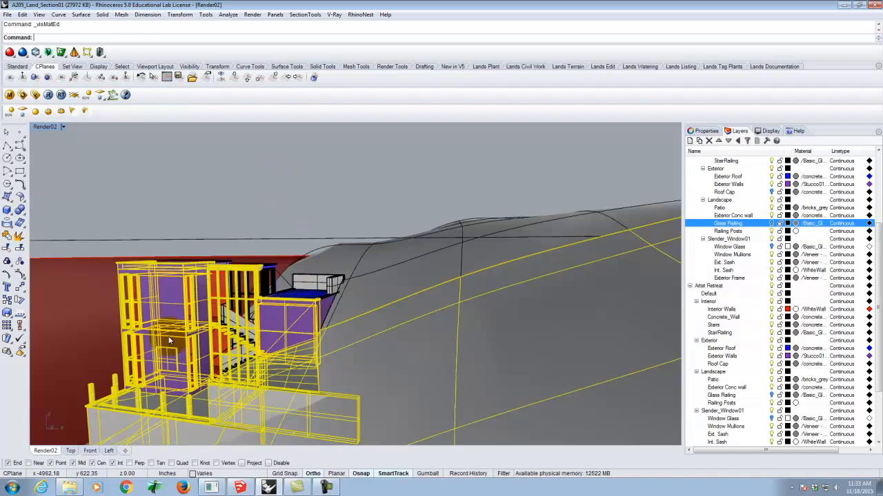
scroll(409, 207, "down", 4)
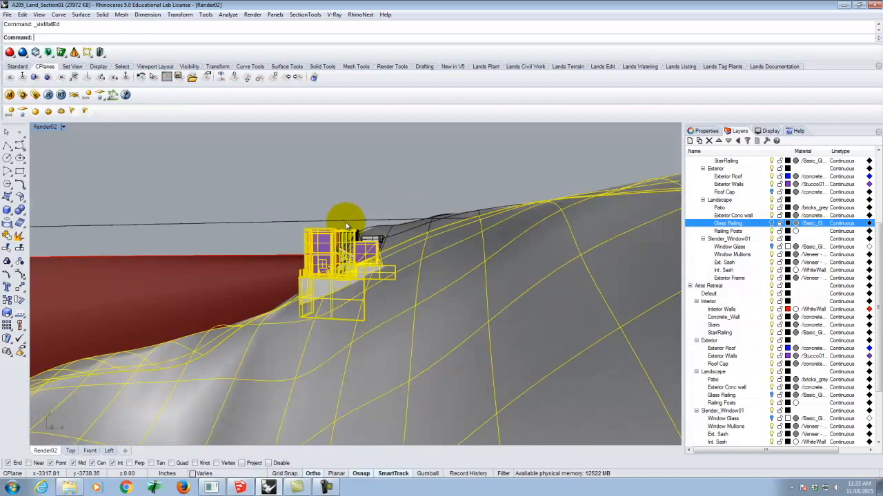
scroll(344, 220, "up", 6)
left_click(457, 150)
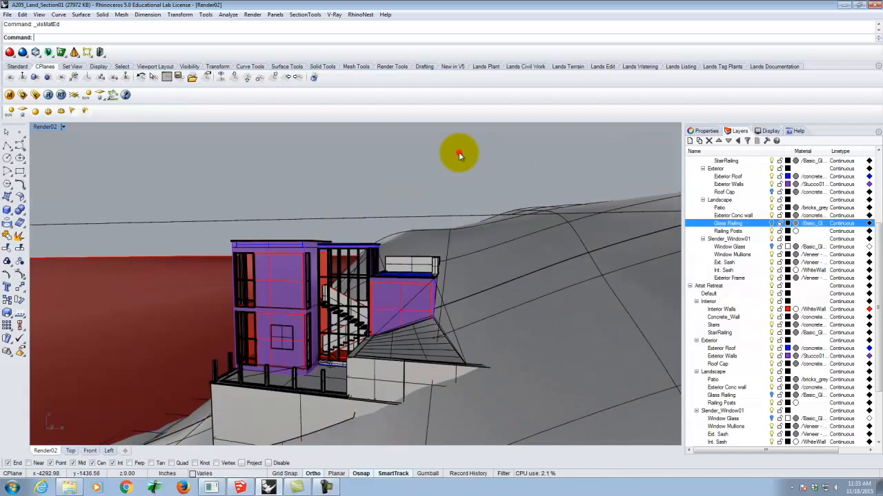
Enable clipping by the st01 section in the Render02 viewport with stViewSections
key("Return")
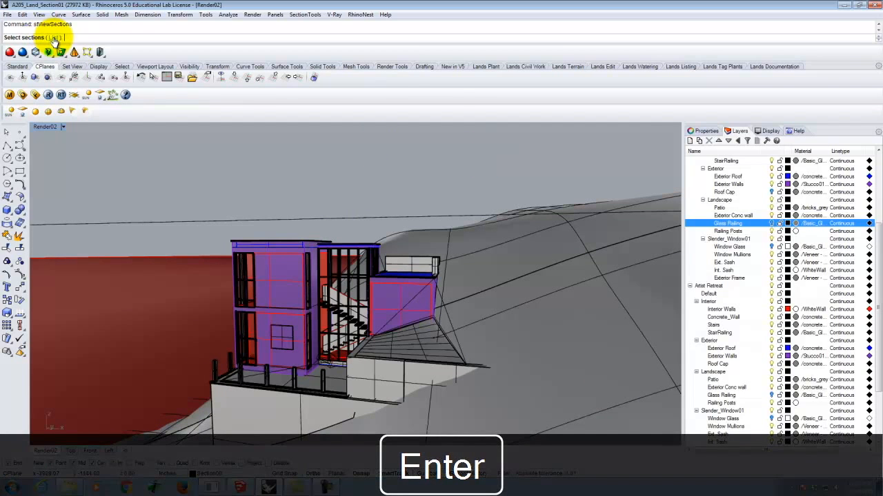
left_click(53, 37)
left_click(402, 219)
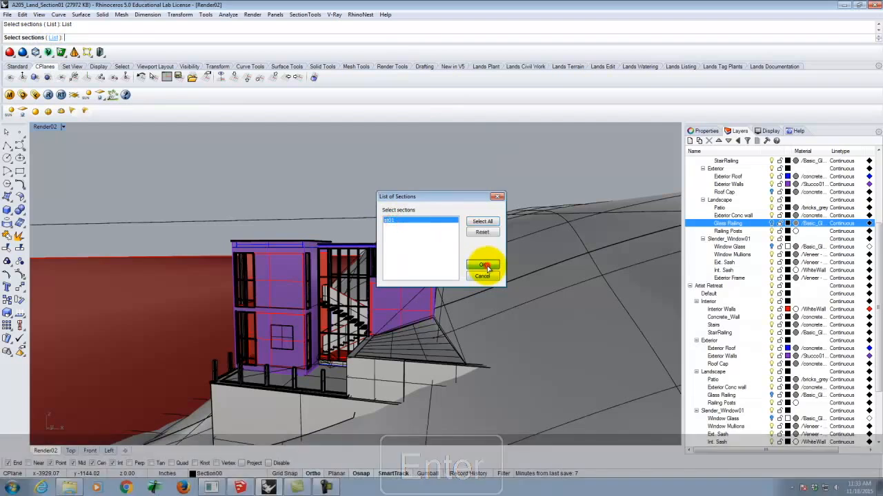
left_click(486, 266)
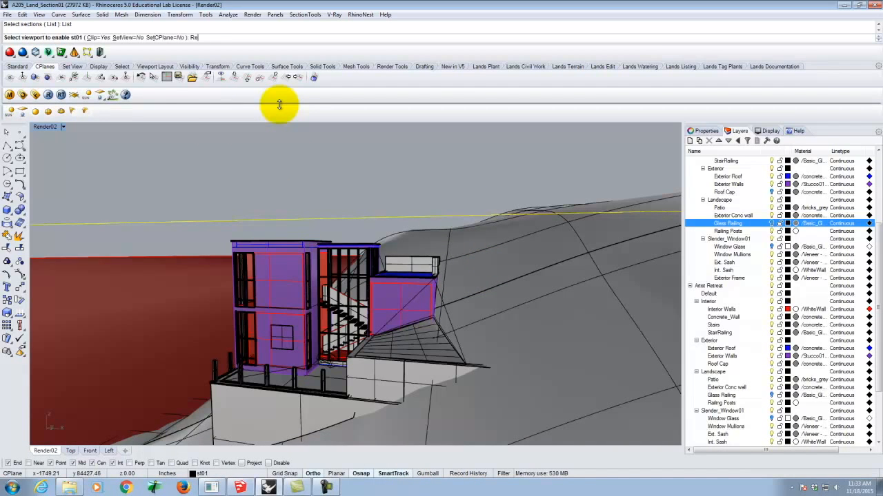
type("Render")
key("Return")
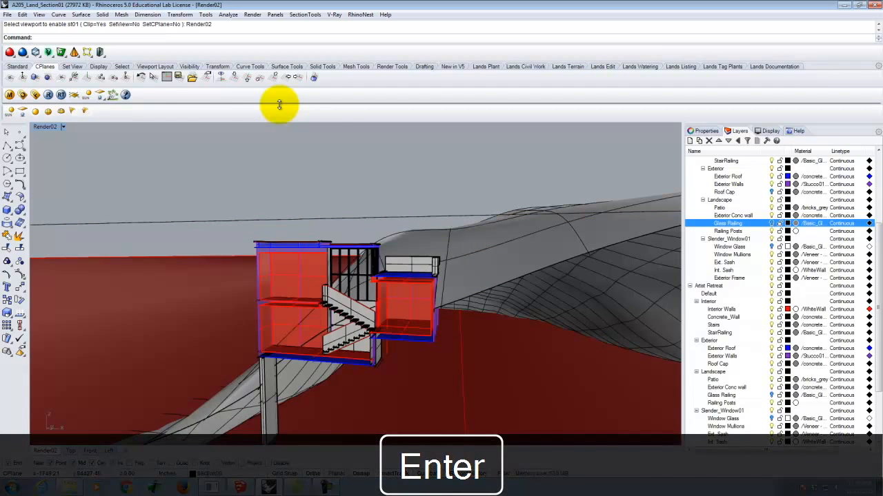
Examine the clipped house in Render02 from several angles, selecting one stair surface near the upper landing and zooming to it
right_click_drag(269, 269, 338, 274)
scroll(351, 305, "down", 8)
scroll(383, 287, "up", 11)
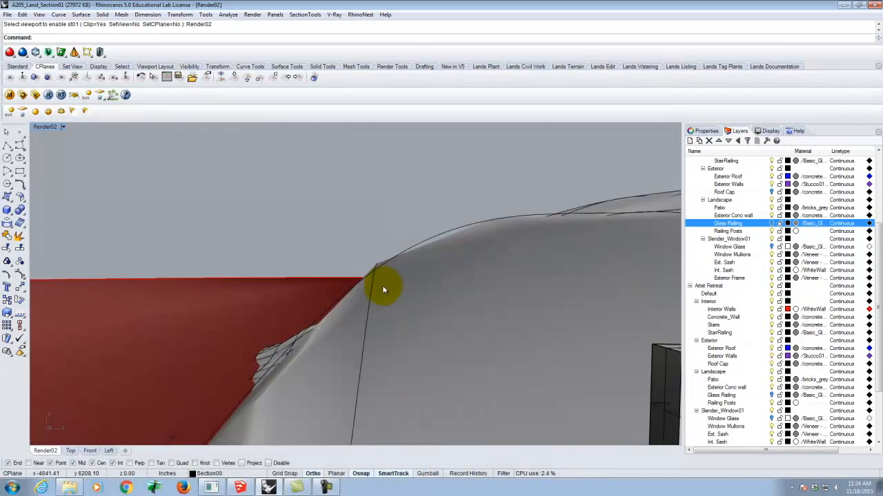
scroll(384, 297, "up", 3)
right_click_drag(338, 328, 356, 325)
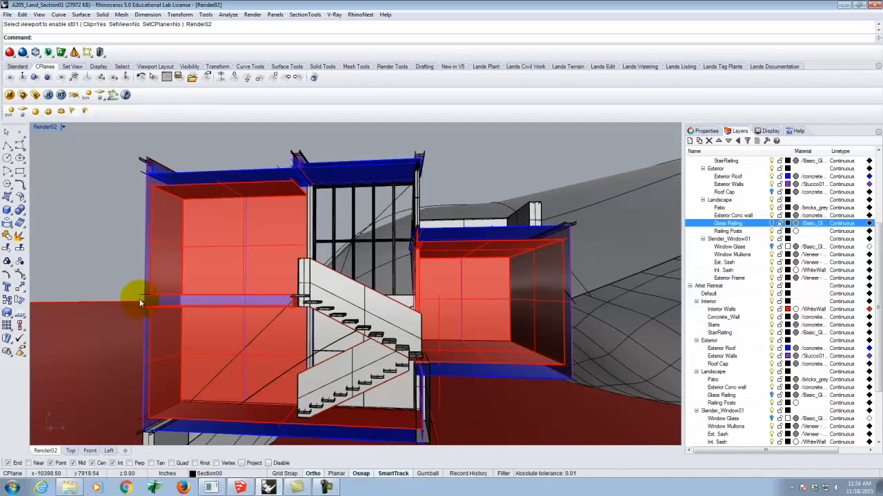
left_click(317, 302)
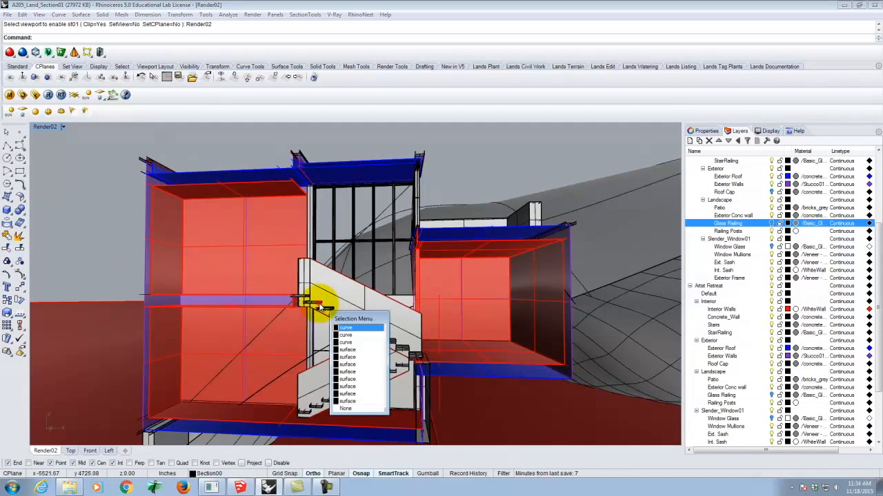
left_click(352, 365)
key("Return")
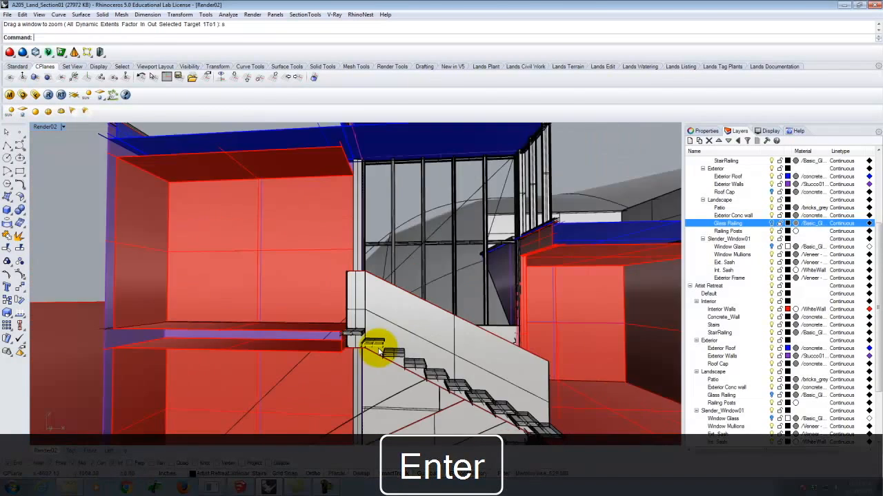
scroll(379, 352, "down", 7)
right_click_drag(446, 337, 542, 354)
Make st01 the current layer
scroll(755, 304, "down", 3)
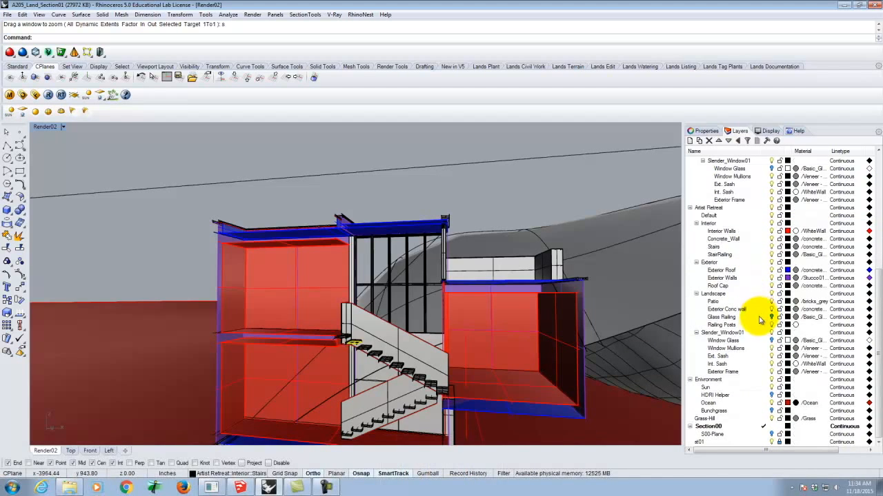
left_click(707, 444)
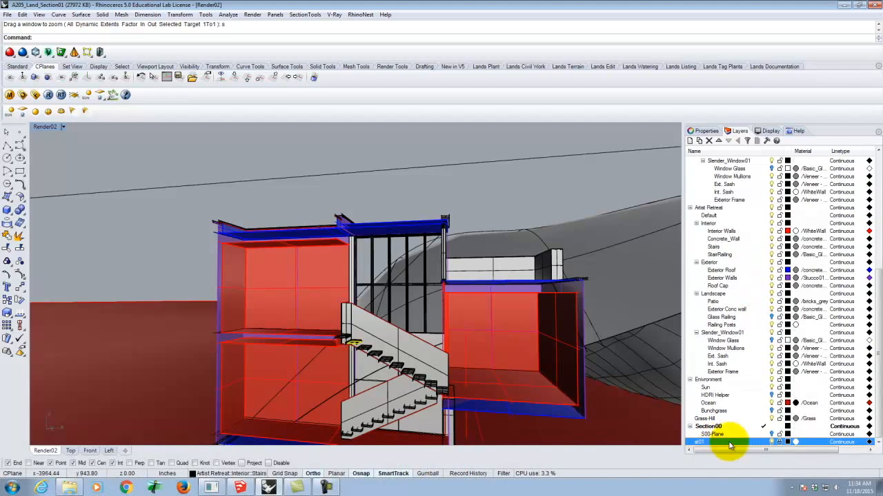
left_click(753, 444)
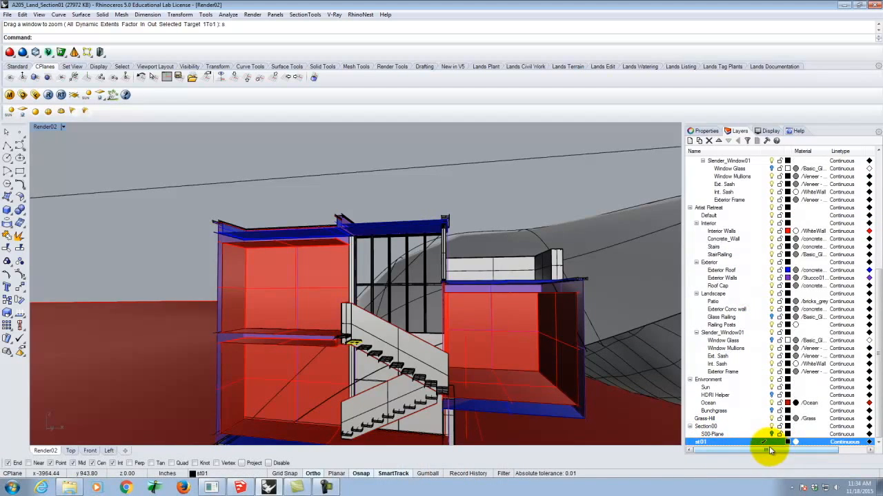
right_click_drag(305, 205, 313, 274)
scroll(385, 232, "up", 8)
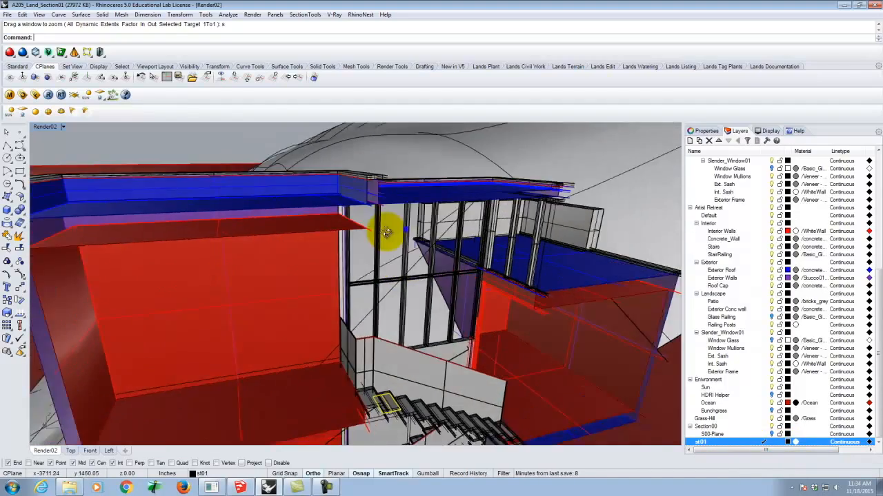
scroll(361, 221, "up", 2)
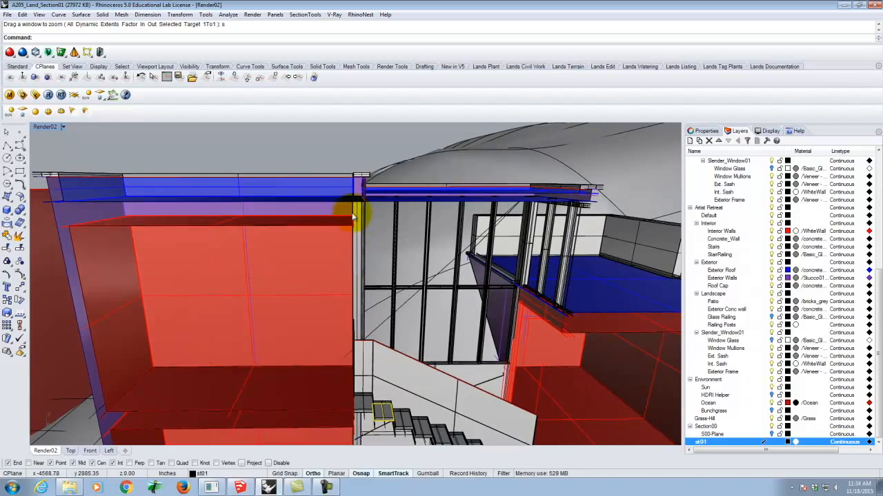
scroll(358, 209, "up", 3)
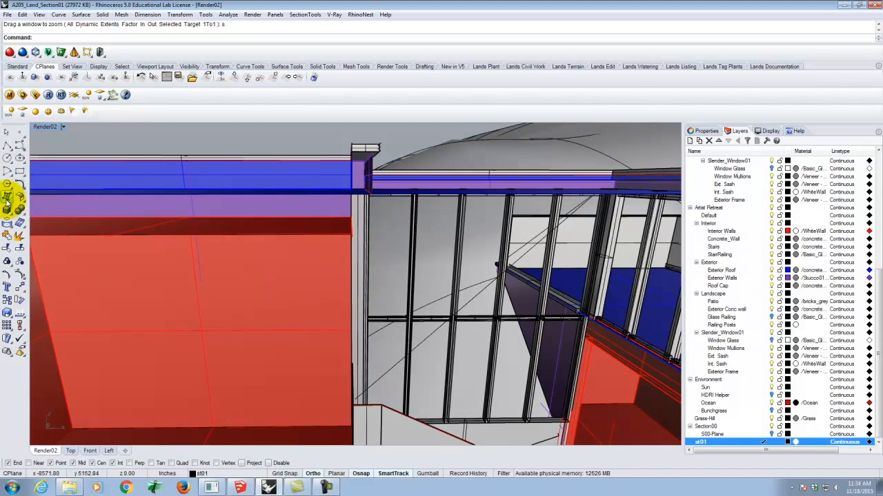
scroll(67, 219, "down", 3)
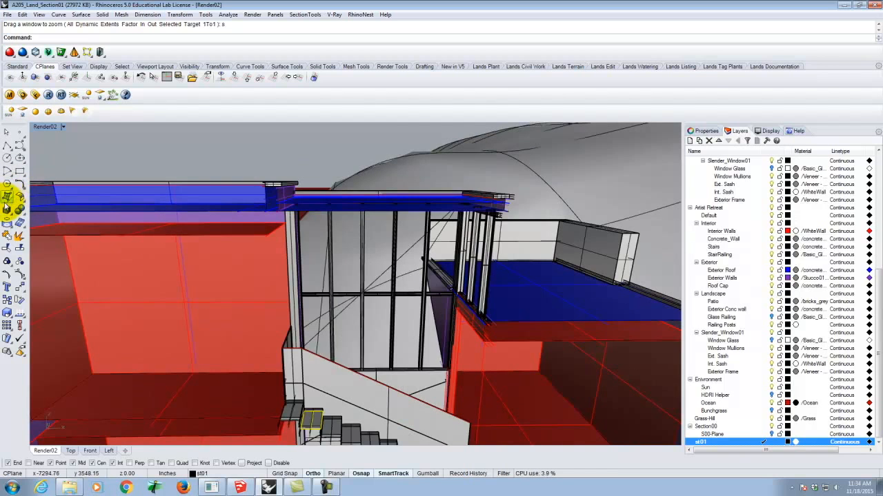
left_click(8, 197)
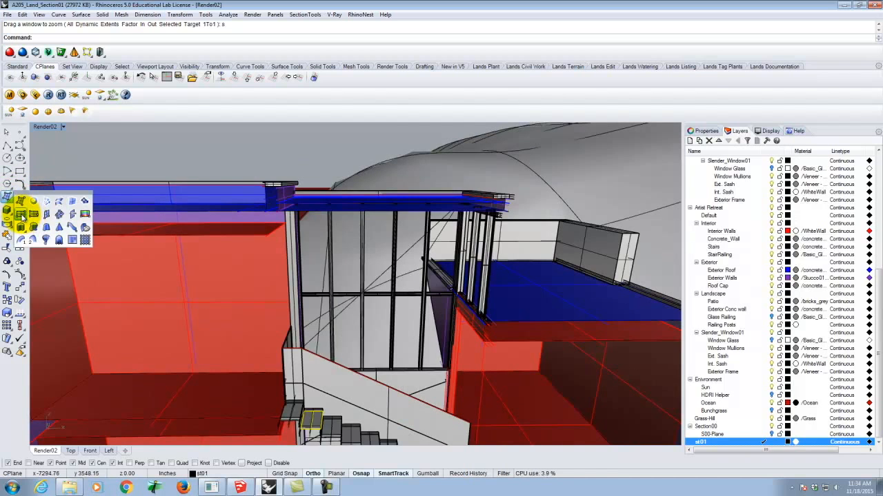
left_click(21, 216)
scroll(372, 255, "down", 3)
scroll(302, 250, "up", 3)
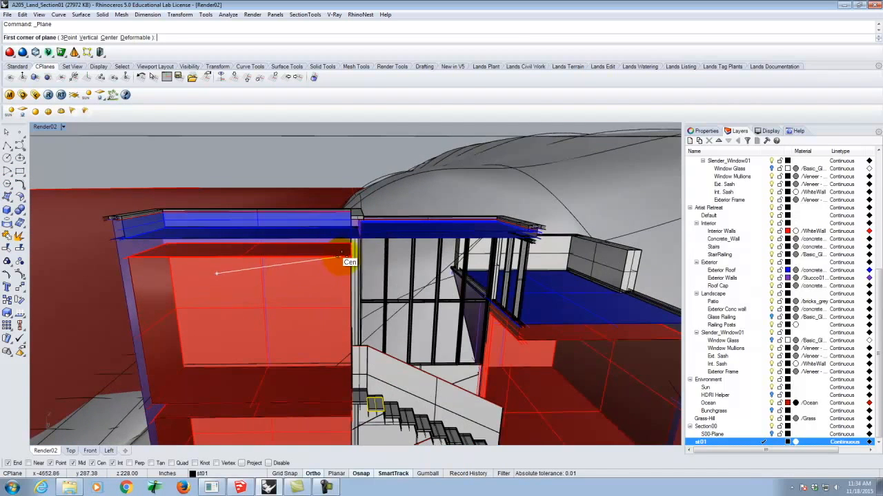
left_click(351, 256)
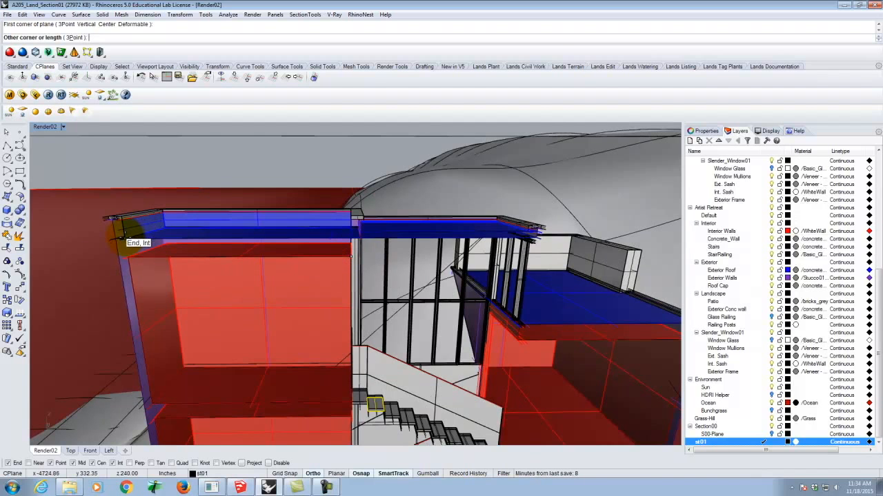
key("Escape")
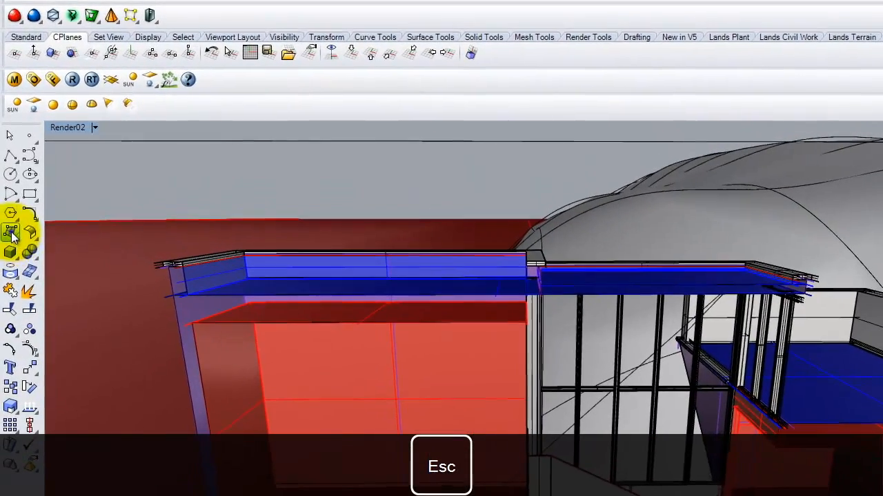
Draw a vertical plane about 144 in wide and 12 in high, capping the cut roof slab above the upper room beside the stairs
left_click(7, 196)
left_click(69, 258)
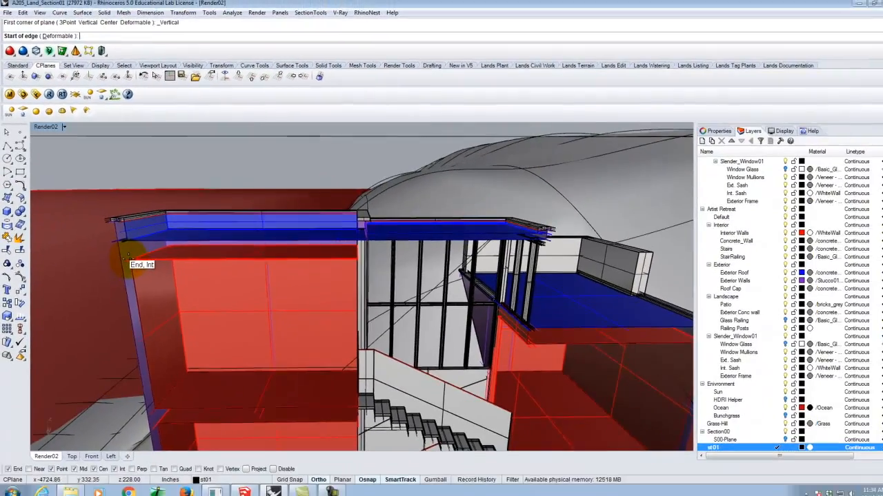
left_click(127, 258)
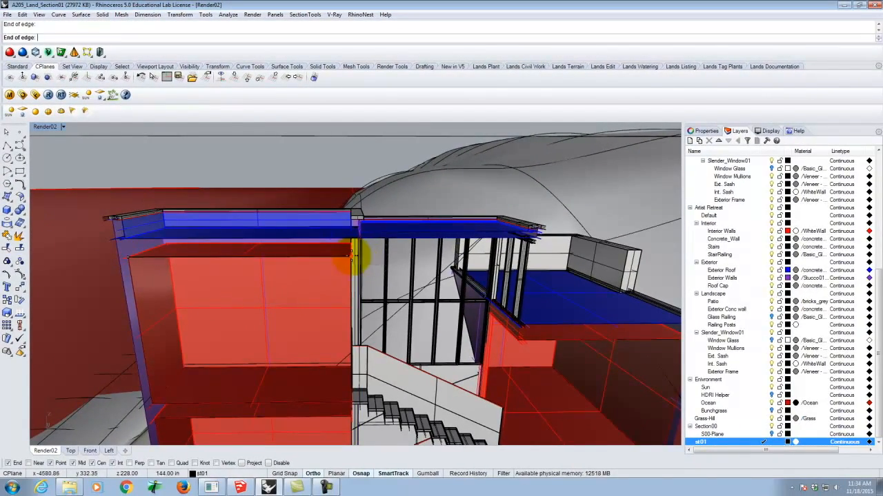
left_click(352, 258)
left_click(125, 240)
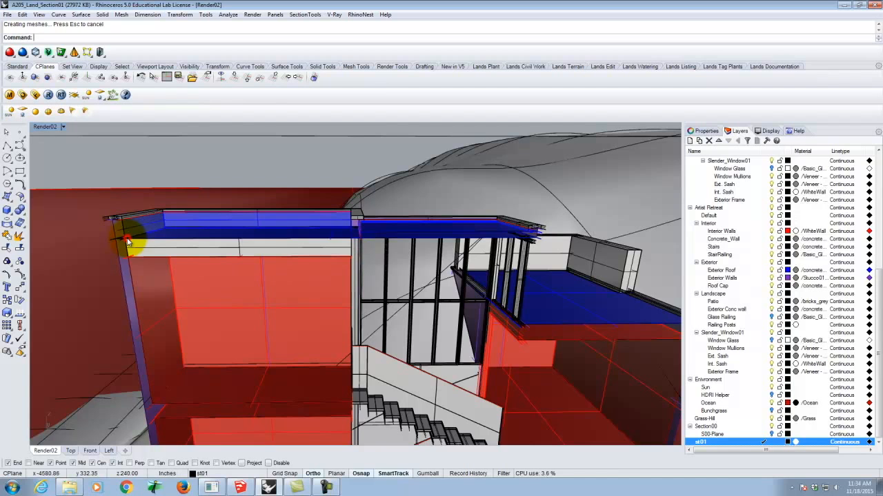
Cap the cut floor slab between the two stacked rooms with a vertical plane about 144 in wide, ending at the stair landing
scroll(191, 246, "down", 5)
scroll(163, 344, "up", 4)
right_click(173, 338)
left_click(169, 333)
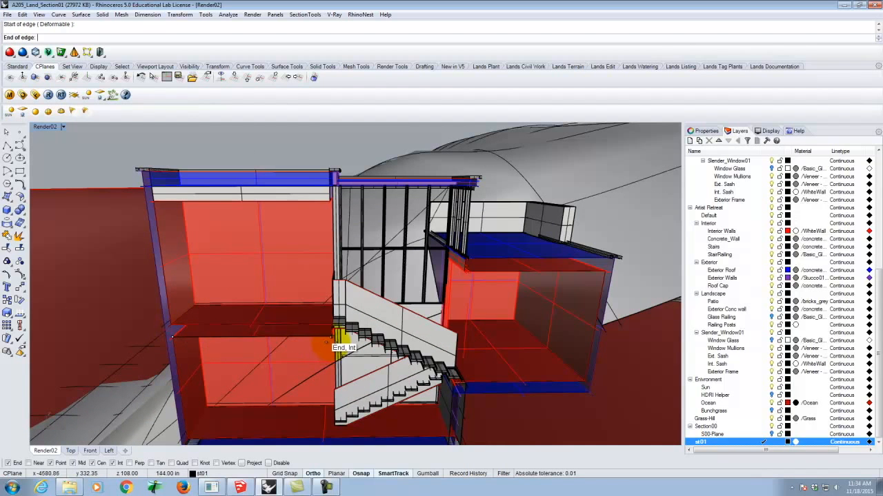
left_click(334, 329)
left_click(329, 322)
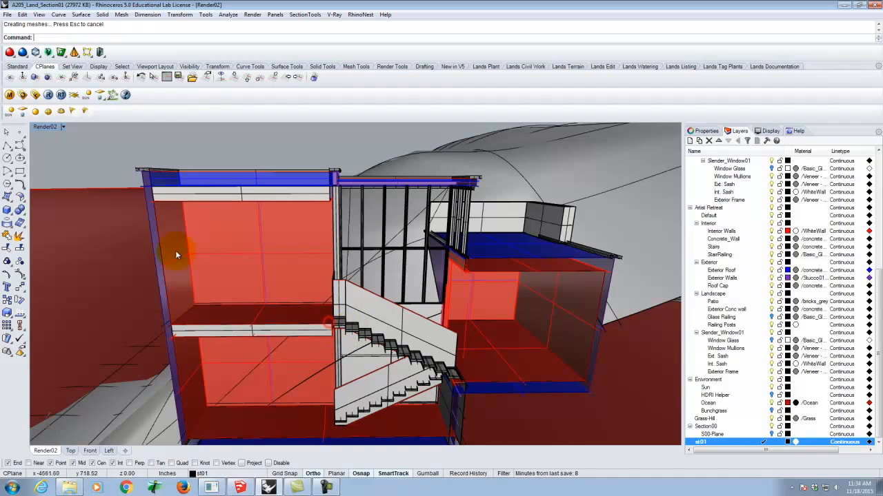
Cap the cut ground-floor slab with a vertical plane about 12 in high, running from the outer wall to the wall beyond the stairs
scroll(170, 217, "down", 2)
scroll(195, 415, "up", 6)
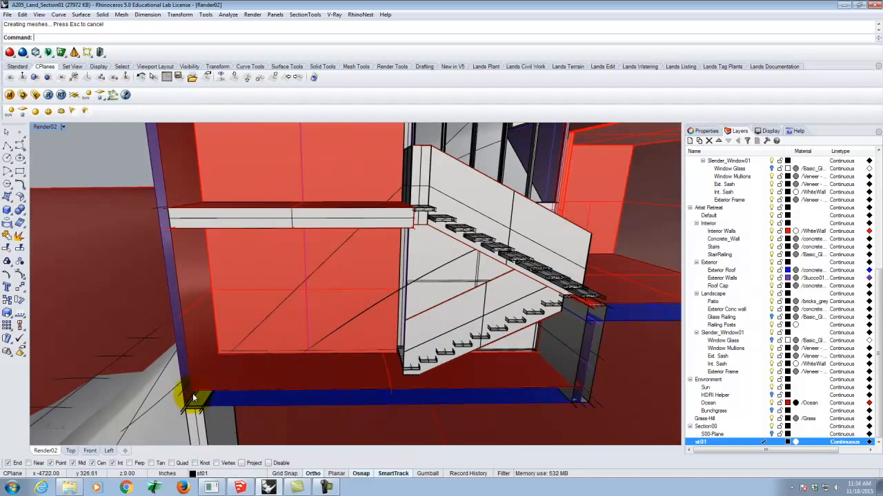
right_click(192, 394)
left_click(192, 391)
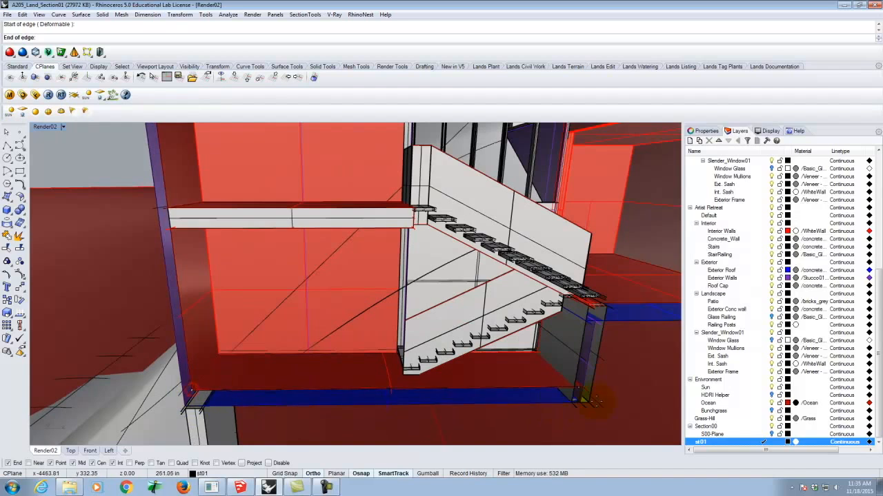
left_click(575, 391)
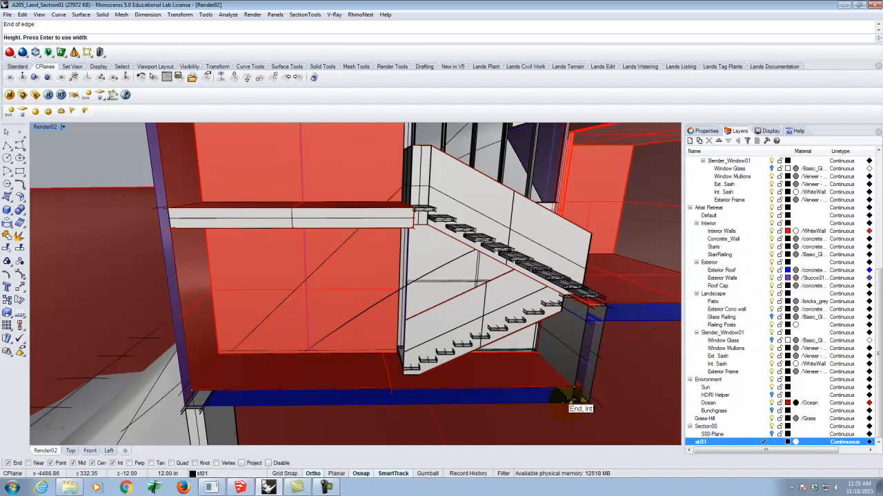
left_click(574, 398)
Draw a vertical plane capping the cut outer wall of the two-storey volume, from the ground-floor slab upward
right_click(187, 408)
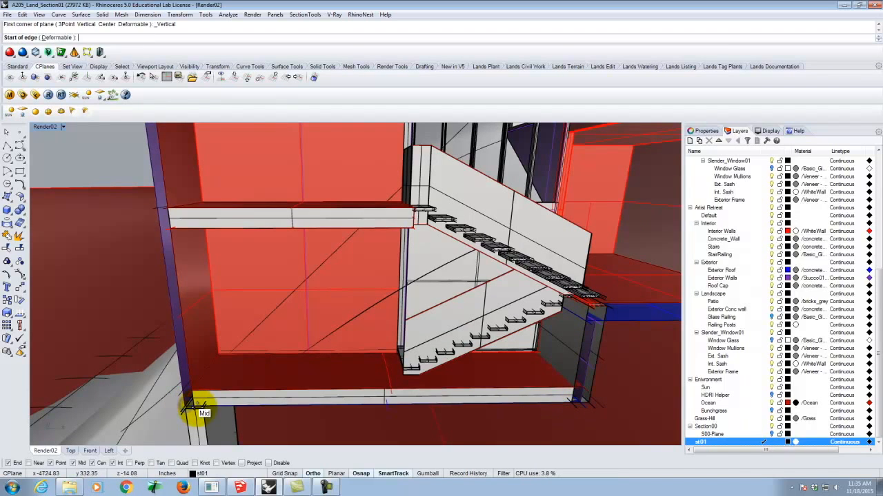
left_click(187, 407)
left_click(189, 408)
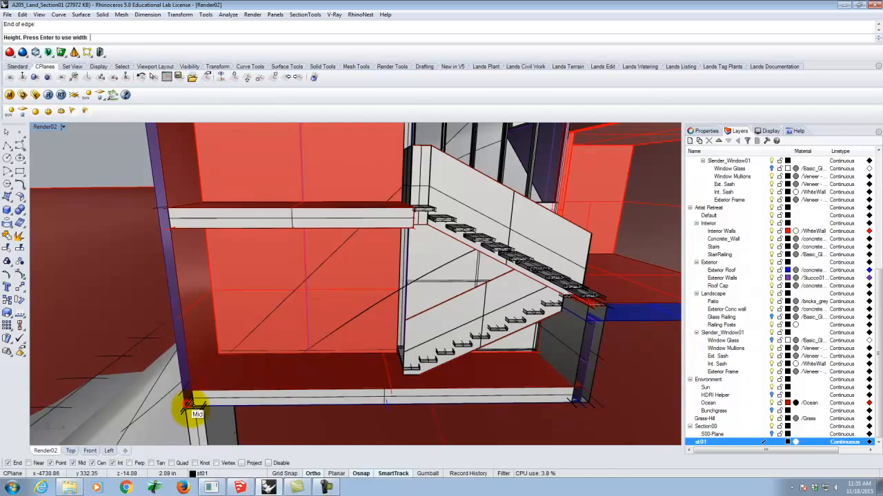
scroll(193, 409, "down", 3)
scroll(163, 178, "up", 4)
left_click(161, 199)
Cap the cut parapet between the two upper roofs with a vertical plane about 6 in wide and 12 in high
scroll(107, 238, "down", 3)
scroll(271, 238, "up", 2)
scroll(271, 234, "up", 3)
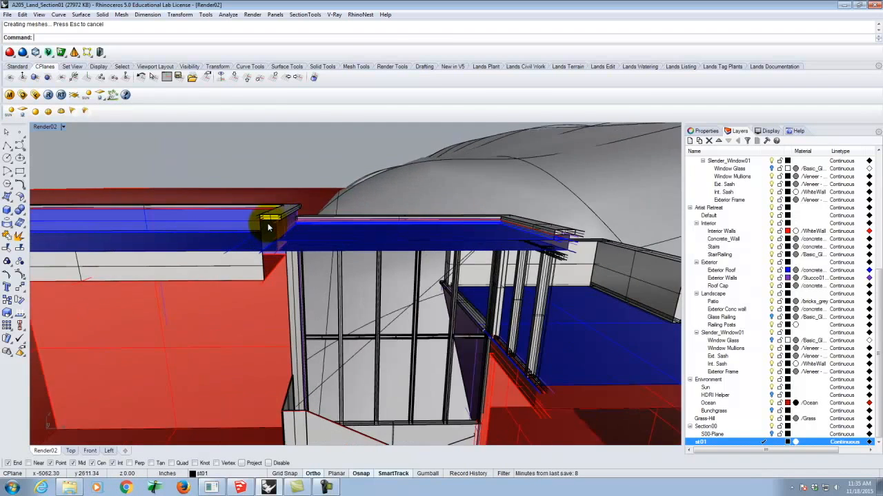
right_click(261, 225)
left_click(260, 221)
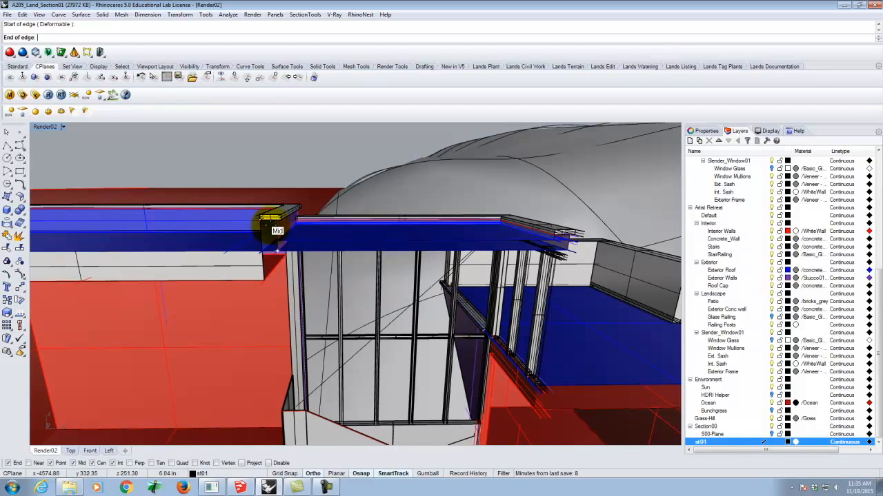
left_click(272, 219)
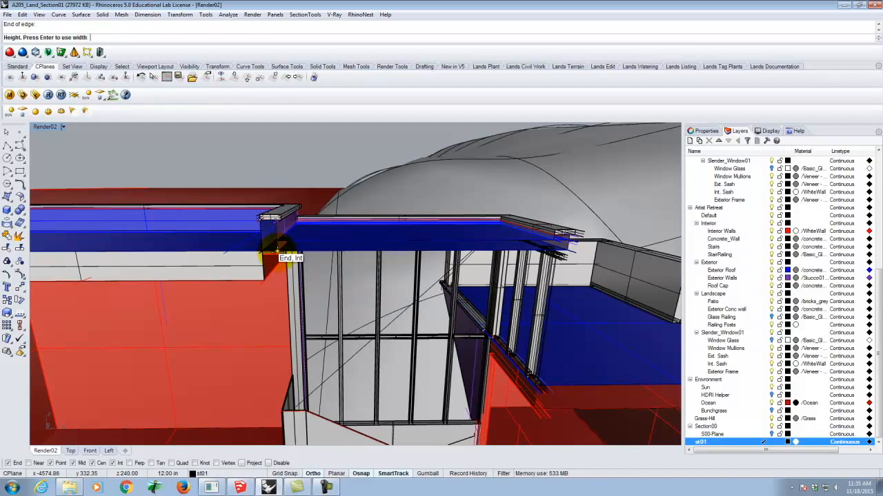
left_click(275, 251)
Draw a vertical plane capping the cut roof slab over the glazed stair hall, from the parapet to the opposite wall
right_click(274, 240)
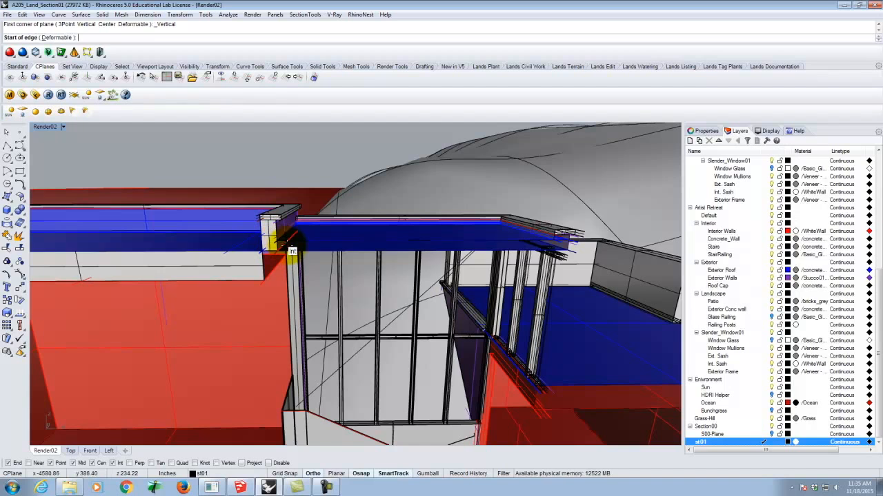
left_click(275, 247)
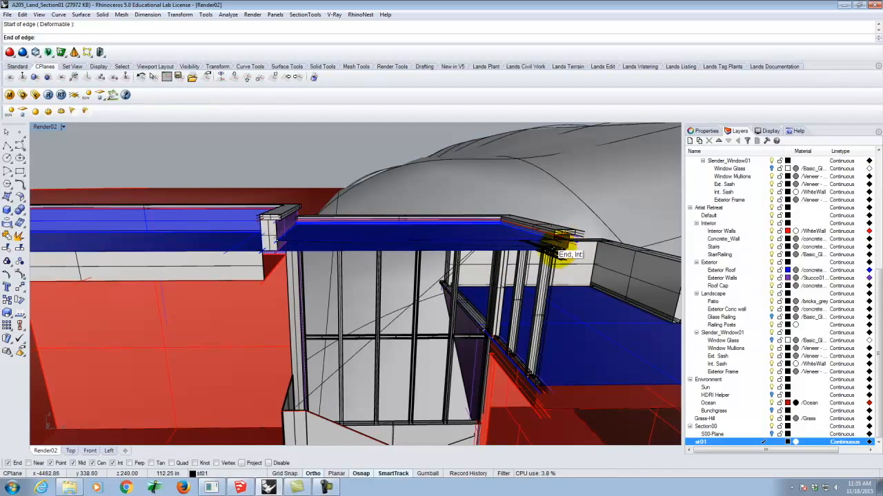
scroll(566, 246, "up", 5)
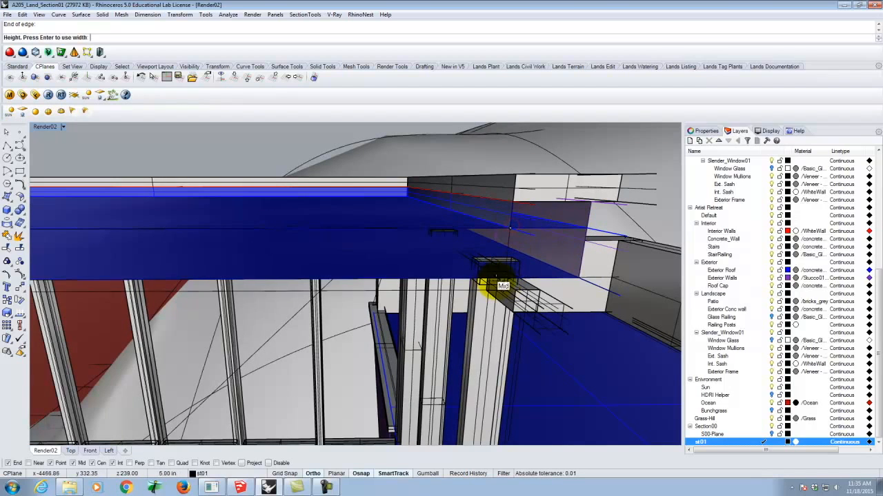
left_click(578, 278)
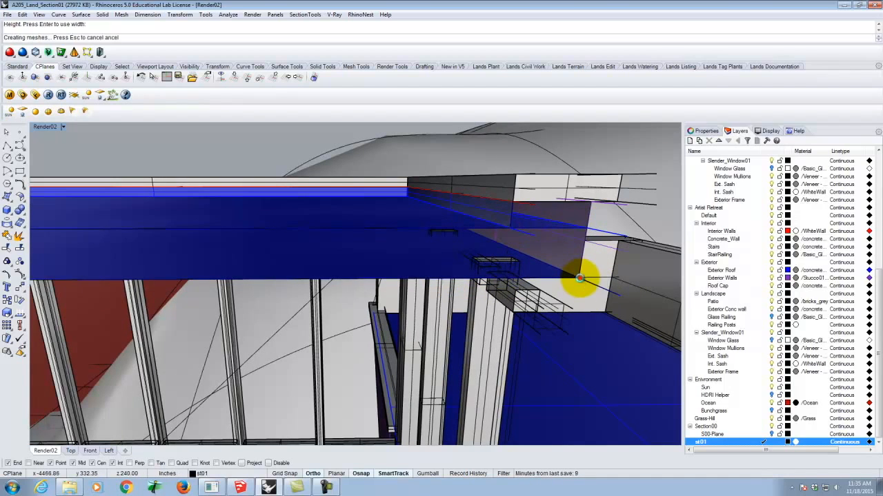
Cap the cut wall end at the far side of the stair-hall roof with a vertical plane about 6 in high
right_click(519, 203)
left_click(512, 201)
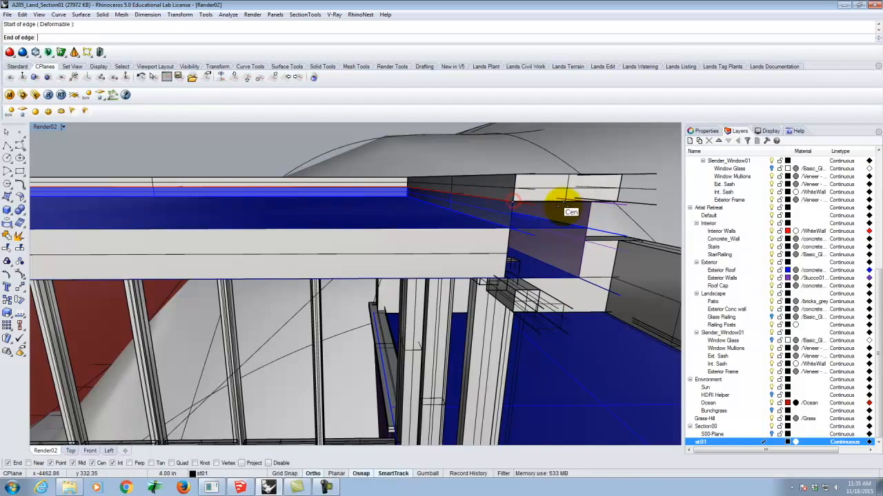
left_click(591, 201)
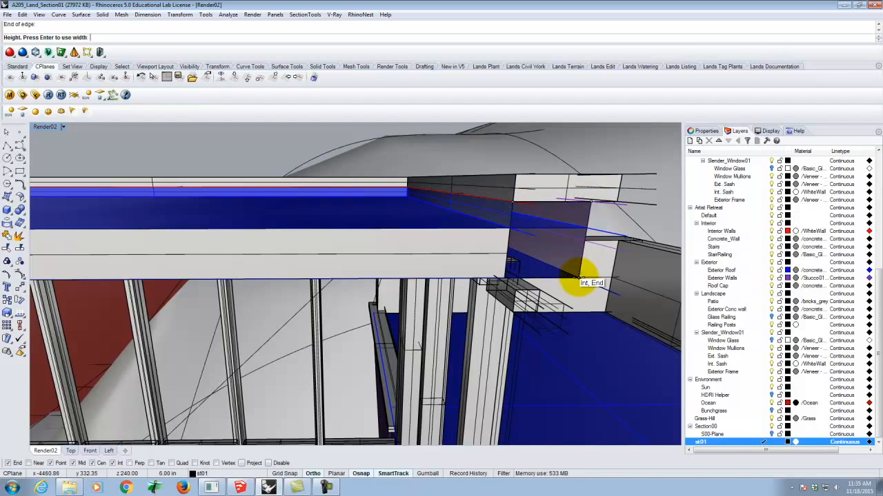
left_click(579, 277)
Draw a vertical plane about 12 in high capping the cut roof slab of the lower wing, across its full width to the outer wall
scroll(467, 251, "down", 5)
right_click_drag(467, 252, 453, 234)
scroll(455, 237, "down", 5)
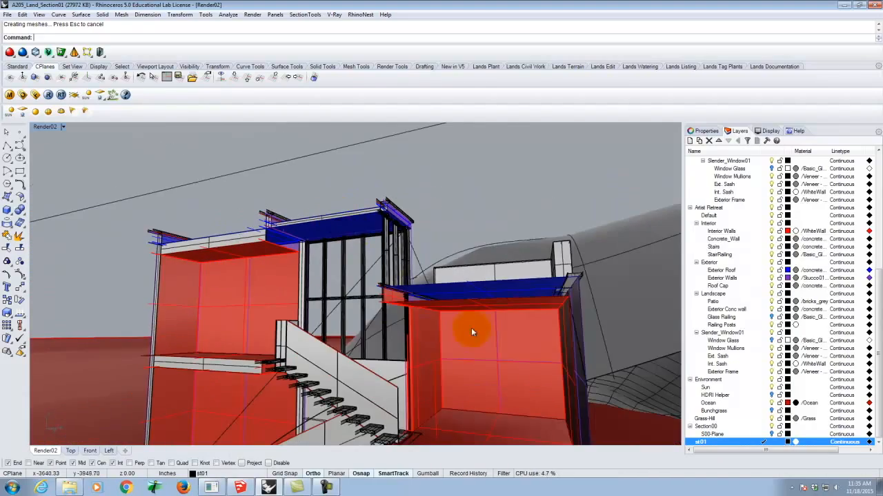
scroll(447, 306, "up", 2)
scroll(358, 292, "up", 2)
scroll(358, 292, "up", 3)
right_click(338, 266)
left_click(339, 266)
scroll(295, 280, "down", 5)
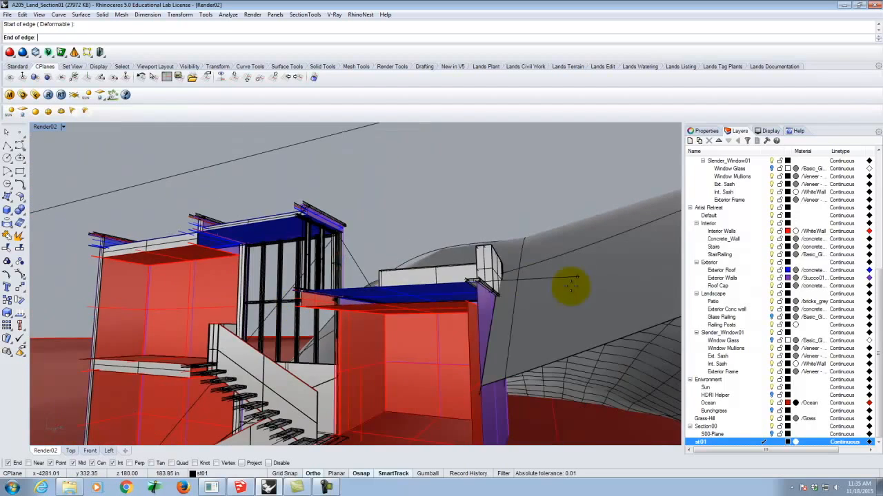
scroll(498, 292, "up", 5)
left_click(440, 271)
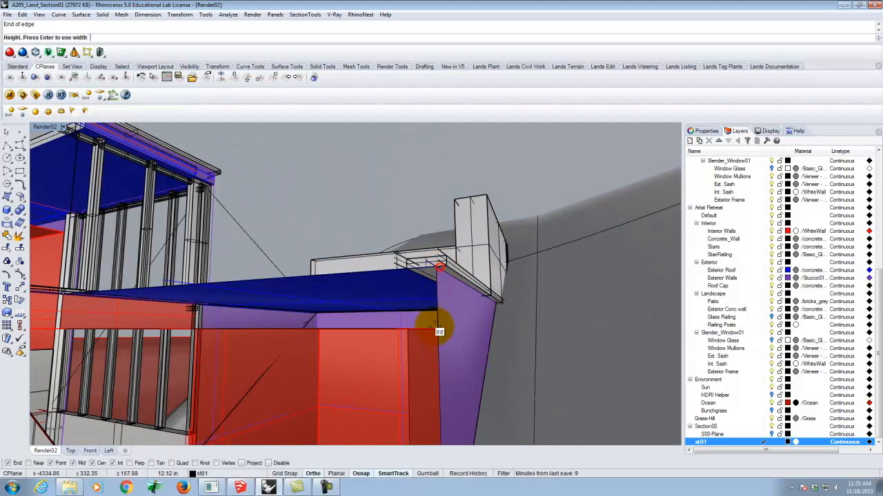
left_click(445, 329)
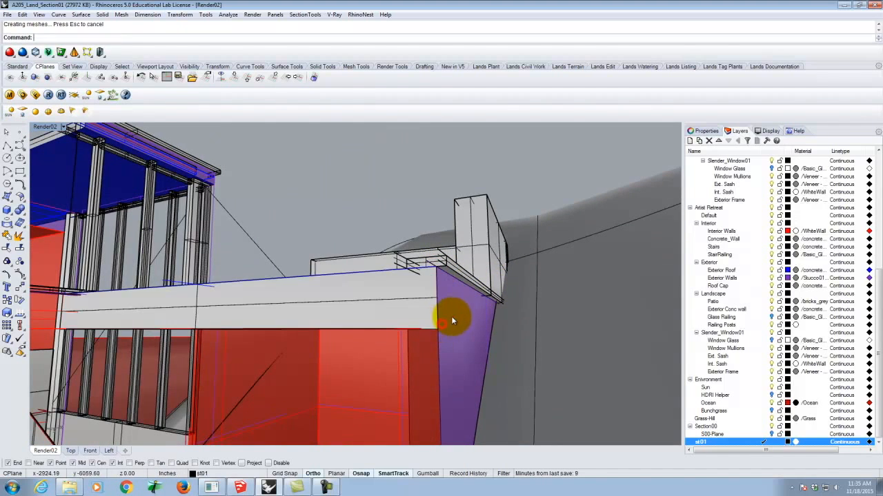
scroll(529, 264, "down", 5)
scroll(513, 391, "up", 3)
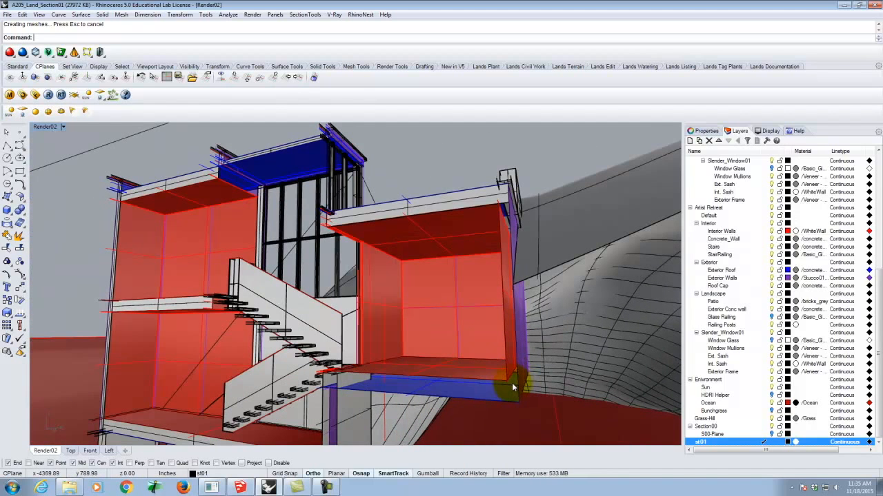
right_click(513, 387)
left_click(509, 379)
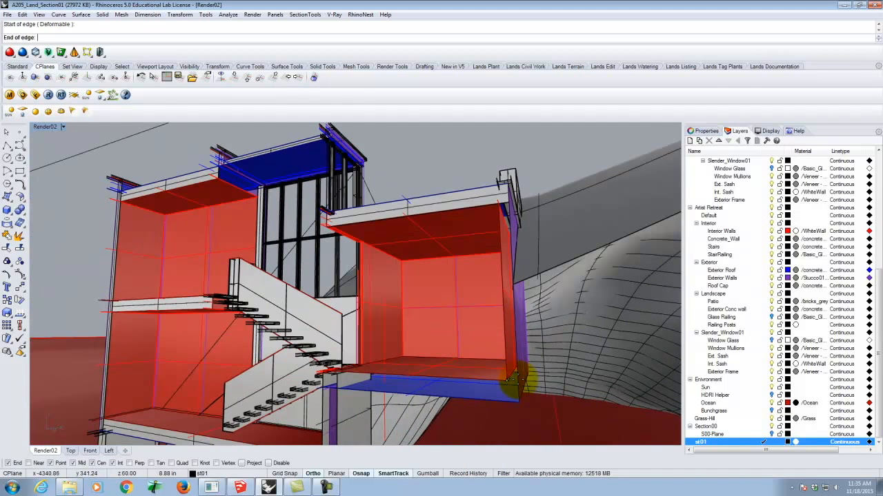
key("Escape")
Draw a vertical plane about 108 in high capping the lower wing's cut outer wall, from the roof slab's underside to the floor
scroll(498, 219, "up", 4)
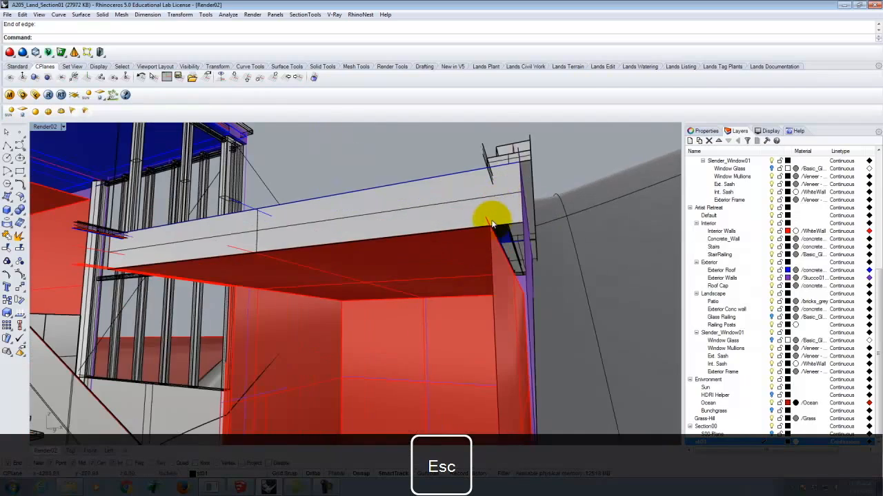
right_click(488, 235)
left_click(486, 236)
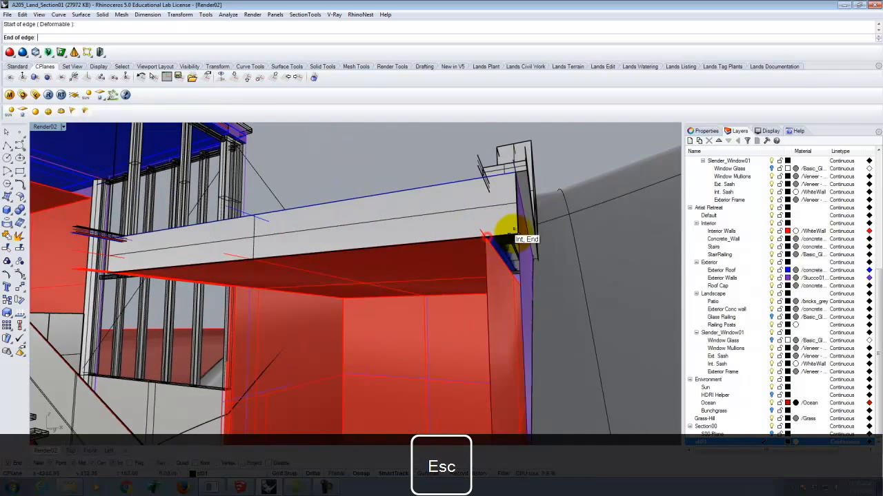
left_click(512, 235)
scroll(514, 208, "down", 8)
scroll(510, 287, "up", 3)
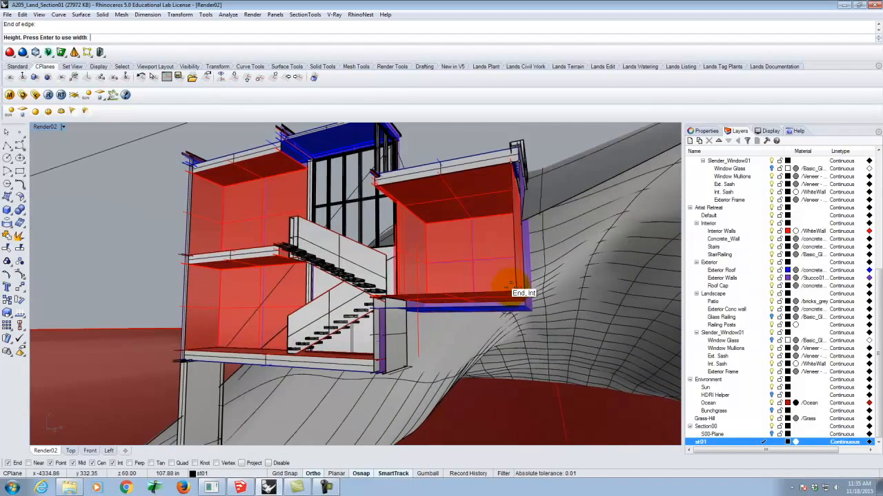
left_click(516, 286)
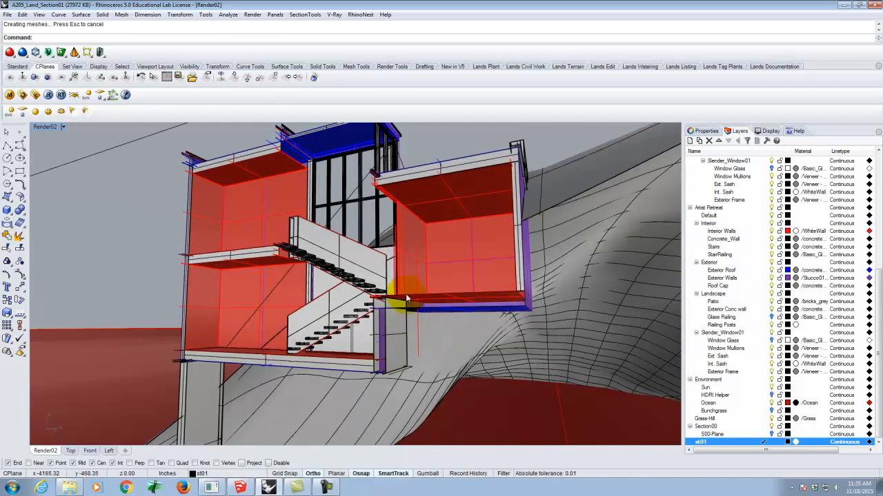
Draw a vertical plane capping the lower wing's cut floor slab, from the stair landing to the outer wall
scroll(365, 306, "up", 5)
right_click(350, 296)
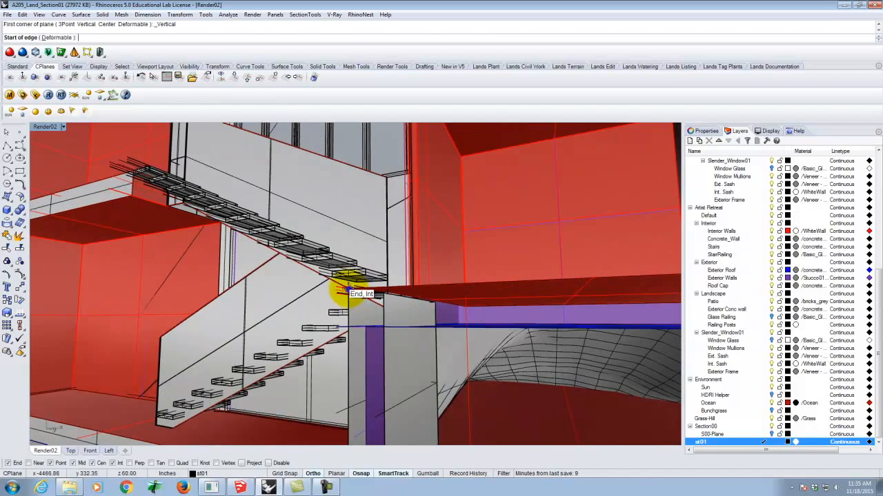
left_click(344, 292)
scroll(341, 298, "down", 5)
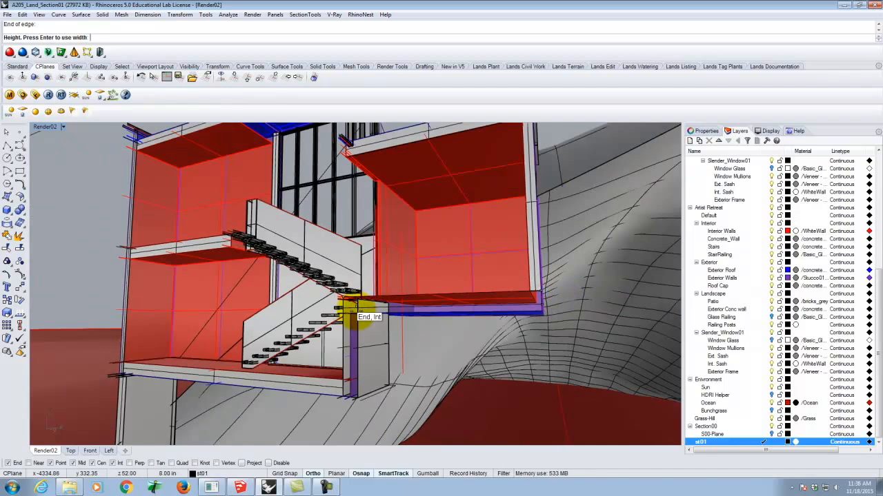
left_click(354, 314)
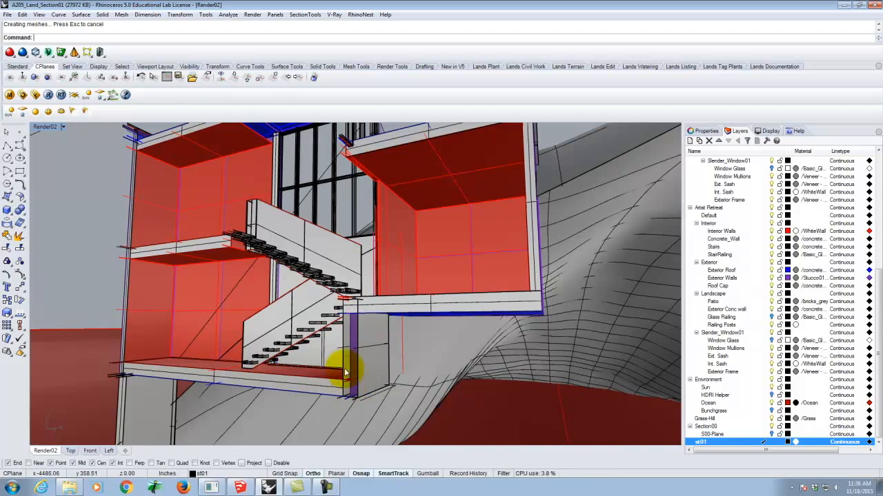
right_click(344, 311)
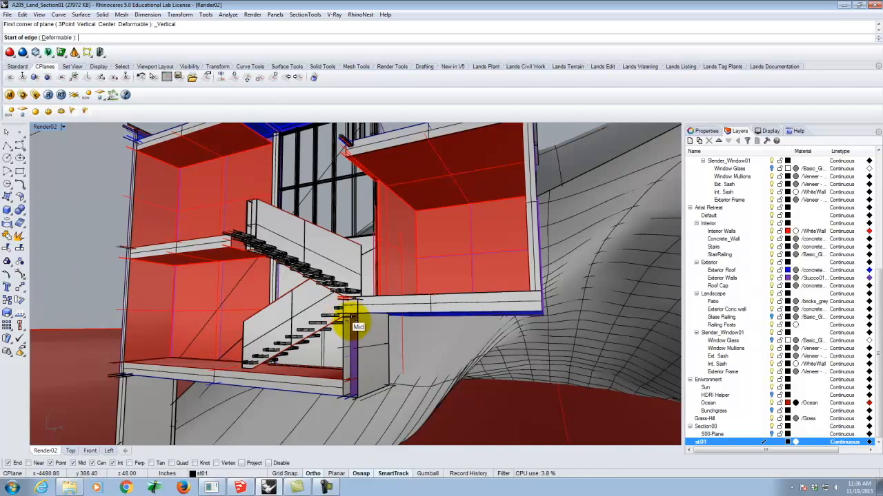
scroll(348, 319, "up", 5)
left_click(304, 282)
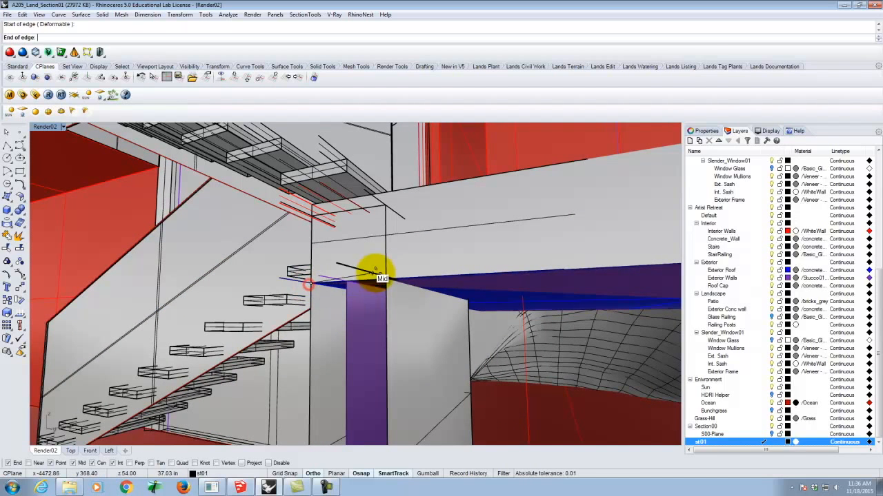
key("Escape")
scroll(315, 283, "up", 1)
right_click(311, 274)
left_click(305, 268)
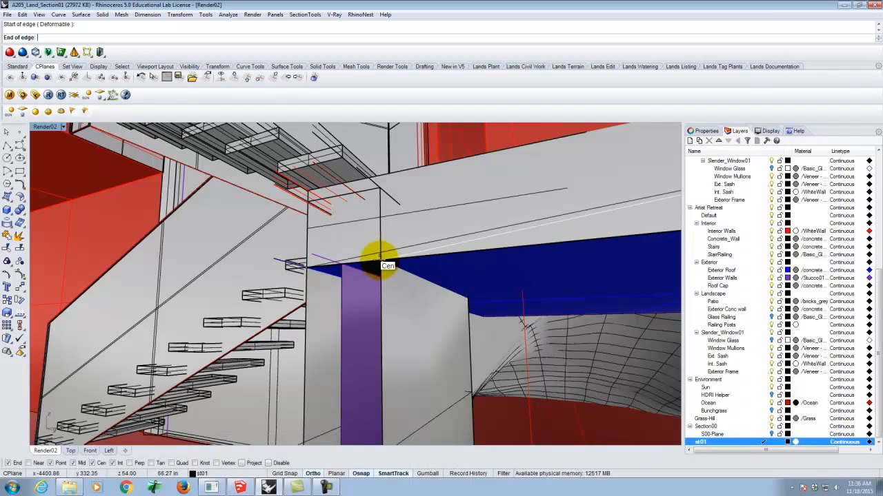
scroll(444, 293, "down", 4)
right_click_drag(426, 262, 504, 302)
scroll(502, 298, "up", 5)
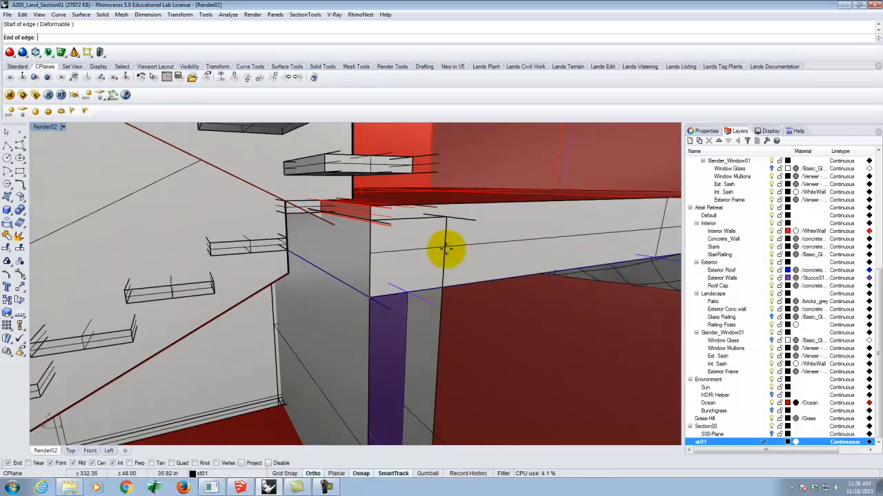
key("Escape")
Draw a vertical plane capping the cut wall below the stair landing, with its base edge starting at the wall's bottom corner
right_click_drag(423, 310, 419, 377)
scroll(410, 365, "up", 5)
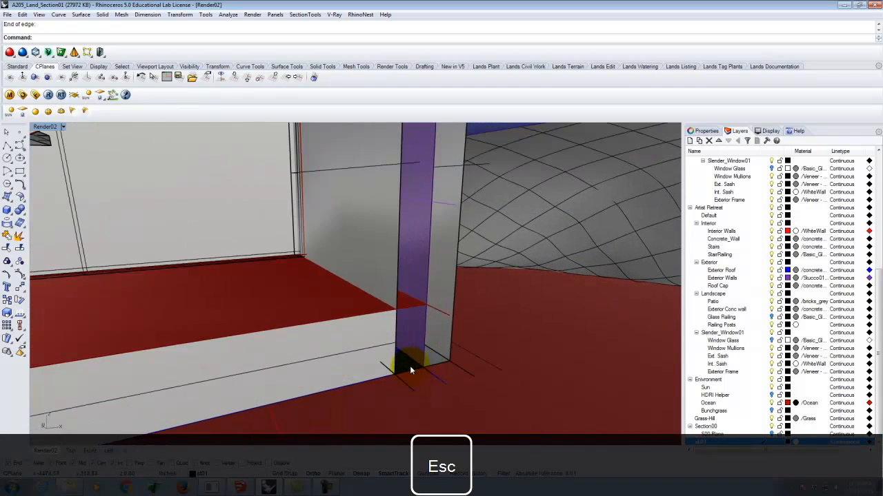
left_click(396, 374)
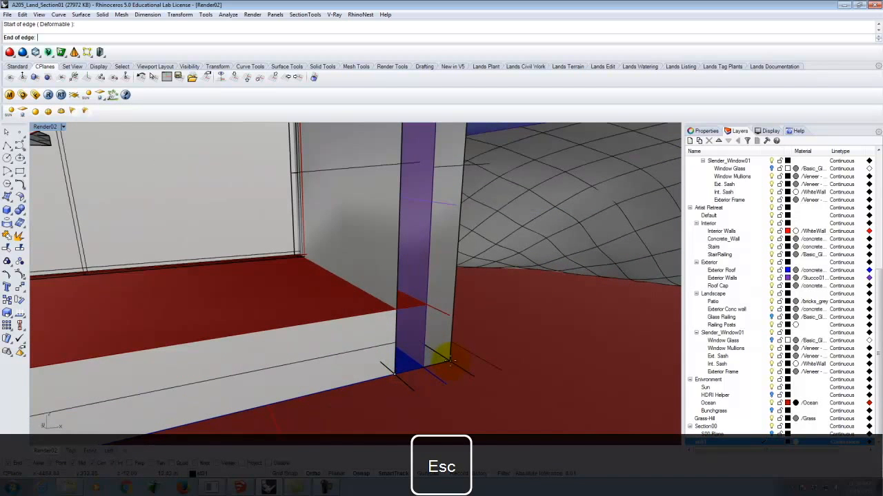
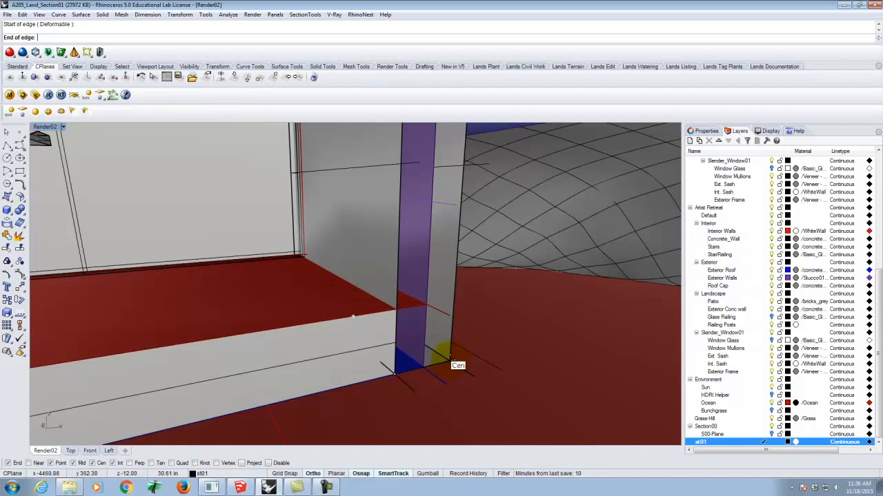
Finish the plane capping the cut wall below the stair landing, from its outer bottom corner up about 60 in to the lower wing's slab underside
right_click_drag(474, 365, 475, 276)
left_click(462, 393)
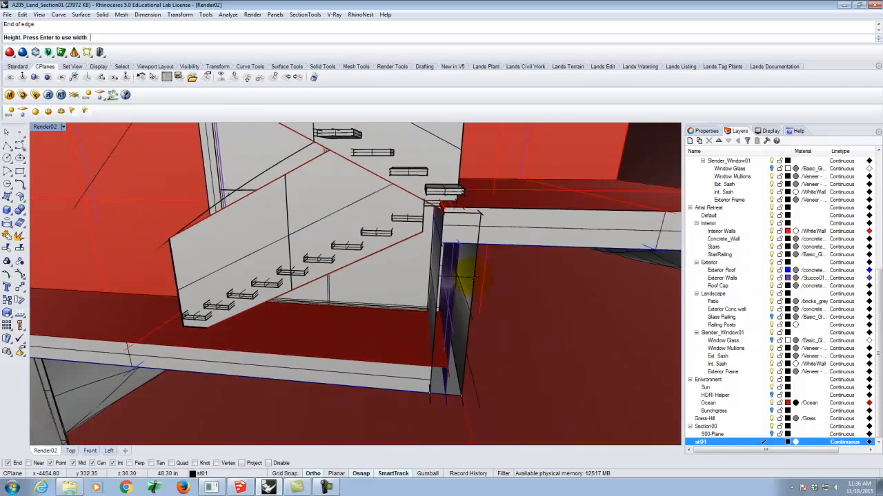
left_click(480, 241)
Examine the capped slabs and walls of the cut house and the open cut edge of the terrain around it
right_click_drag(515, 241, 366, 273)
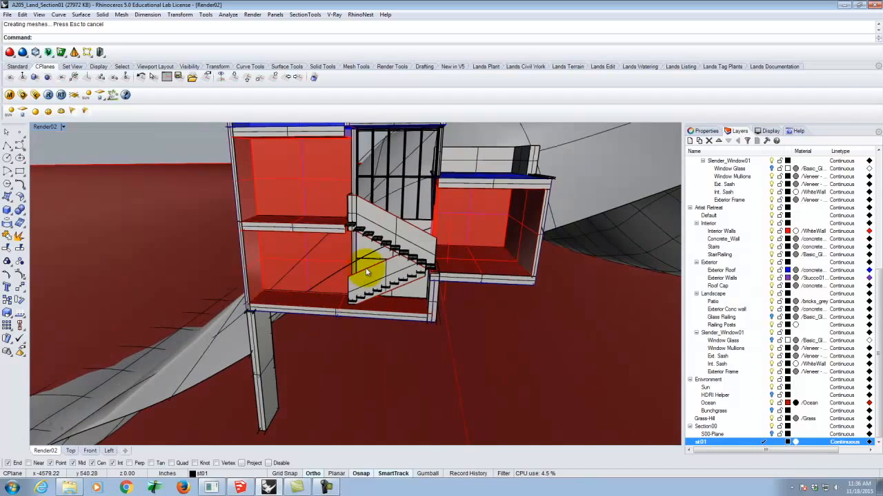
scroll(356, 229, "up", 8)
scroll(353, 228, "down", 4)
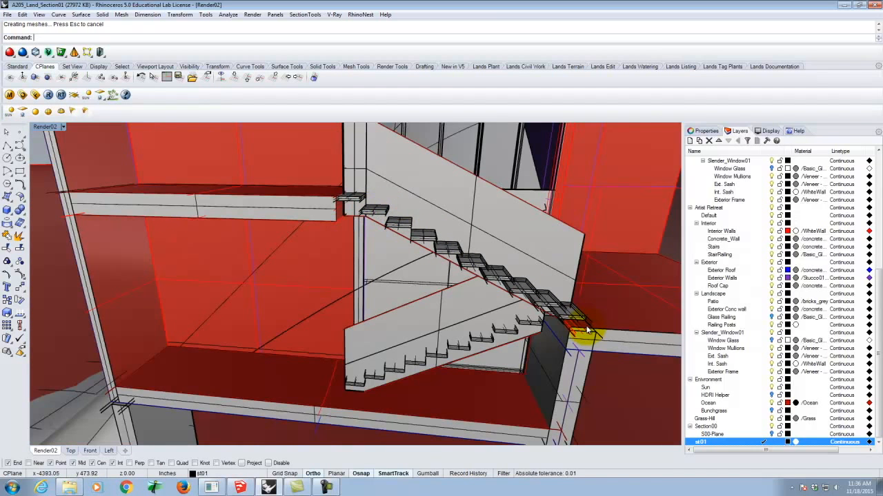
scroll(455, 303, "down", 6)
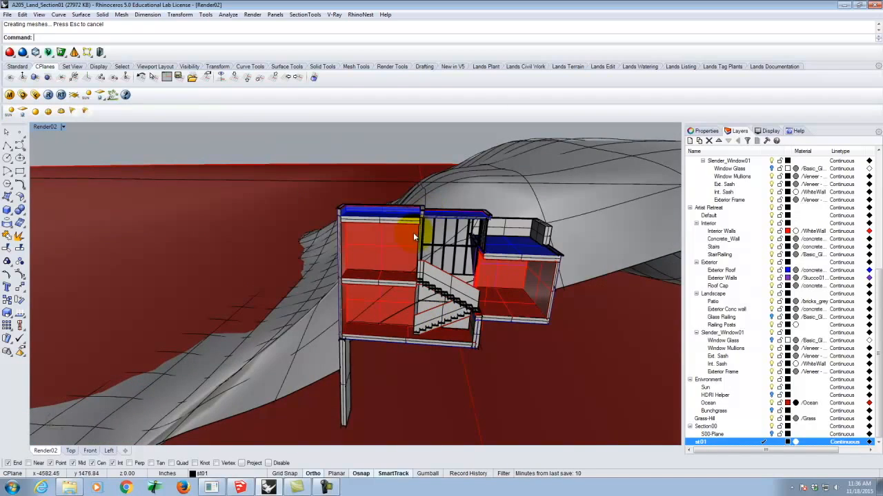
scroll(416, 228, "up", 8)
scroll(345, 210, "down", 6)
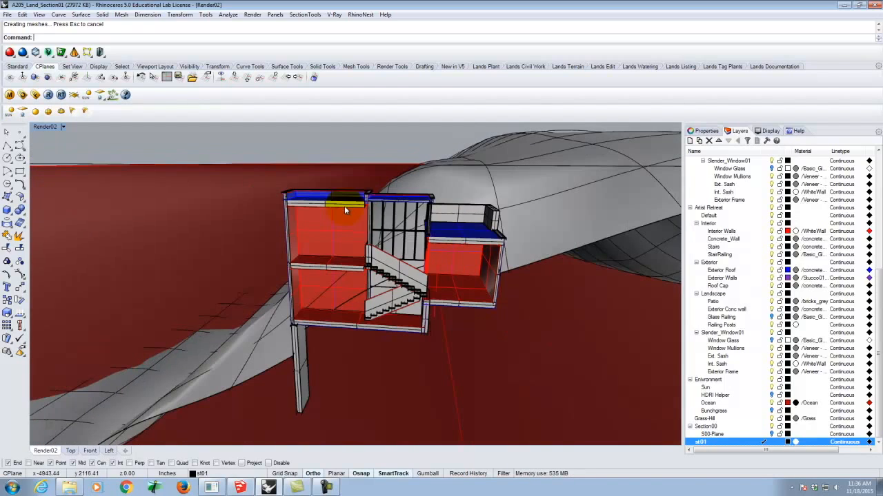
scroll(388, 345, "up", 3)
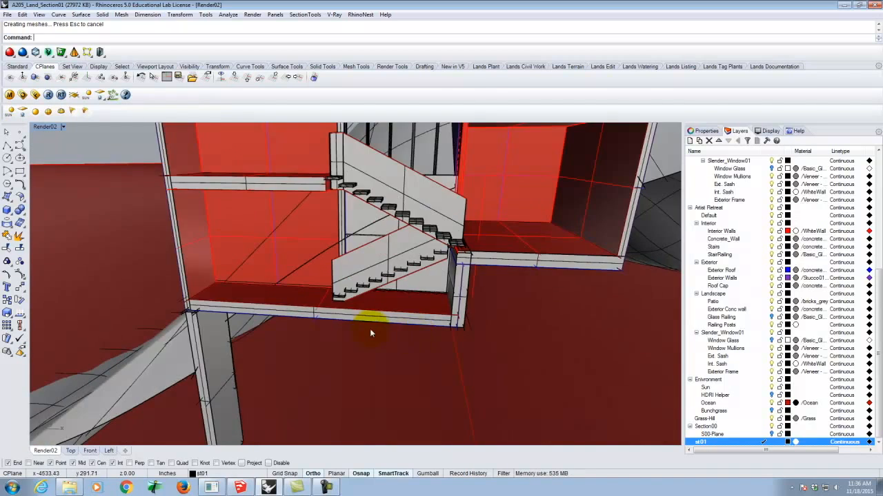
scroll(369, 328, "down", 5)
right_click_drag(319, 356, 358, 321)
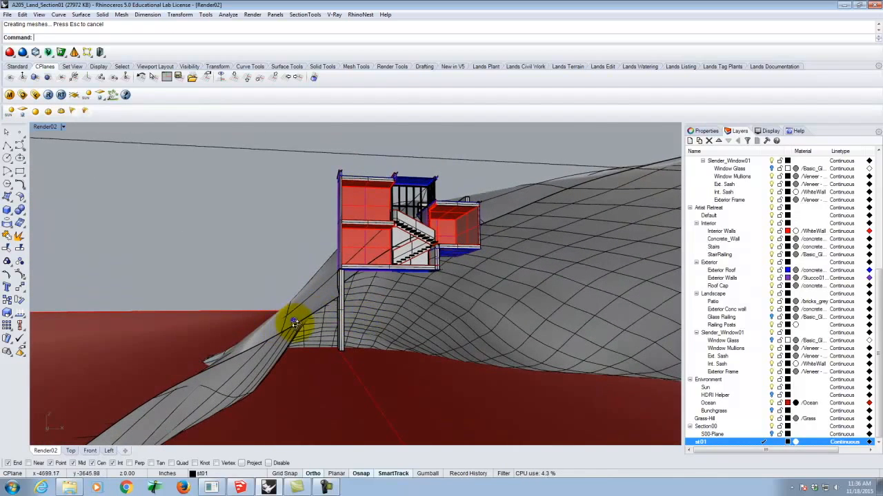
right_click_drag(294, 323, 310, 349)
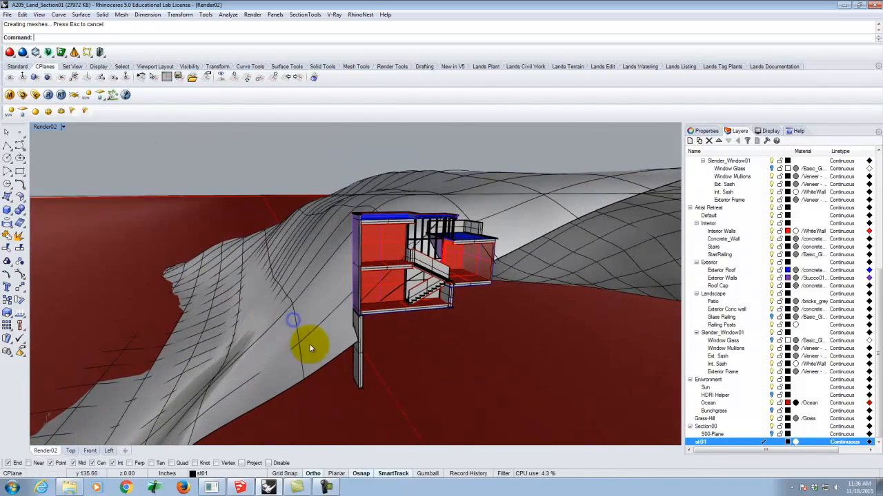
Offset the terrain's cut edge curve beside the lower wing downward by 100' in the Front view
left_click(511, 253)
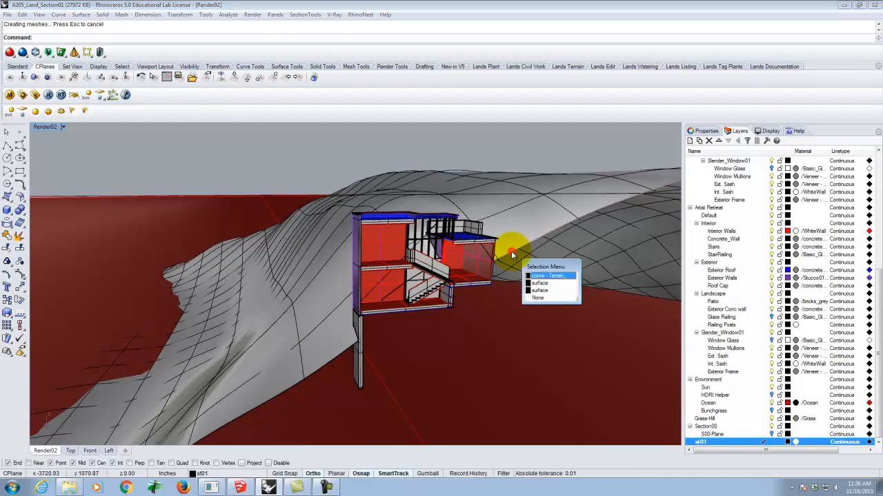
left_click(545, 276)
type("Offset")
key("Return")
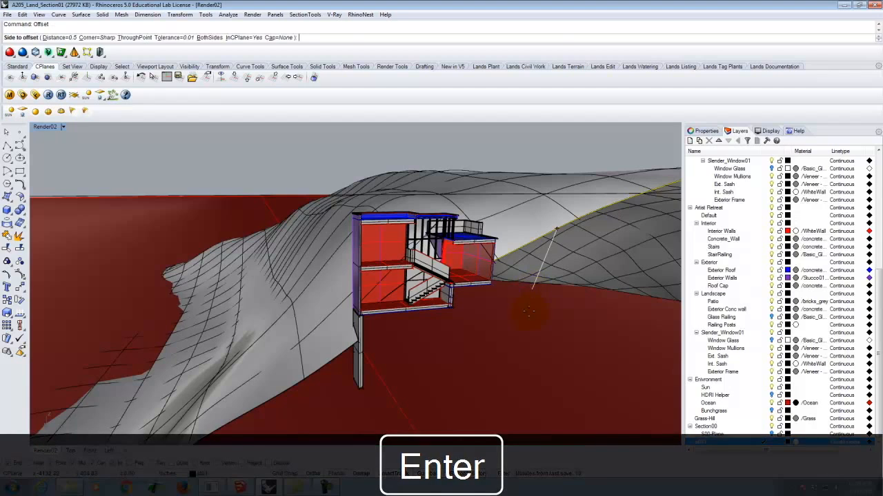
type("d")
key("Return")
type("100'")
key("Return")
scroll(385, 275, "down", 8)
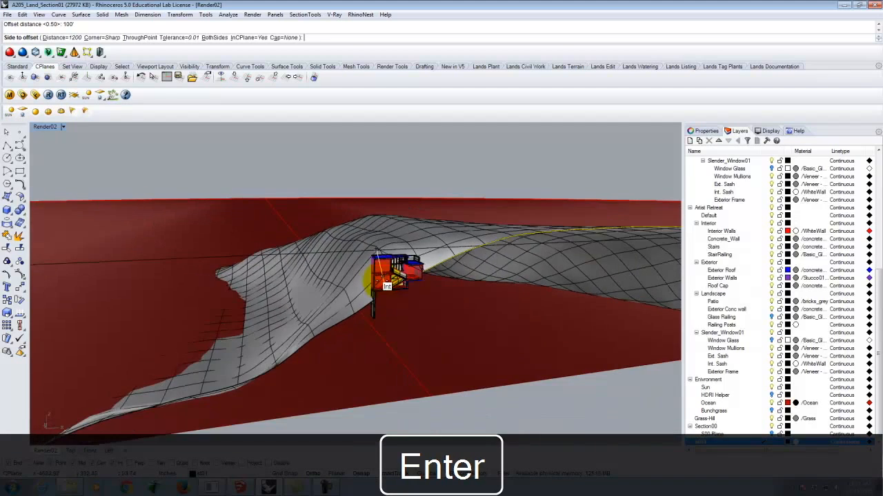
double_click(45, 127)
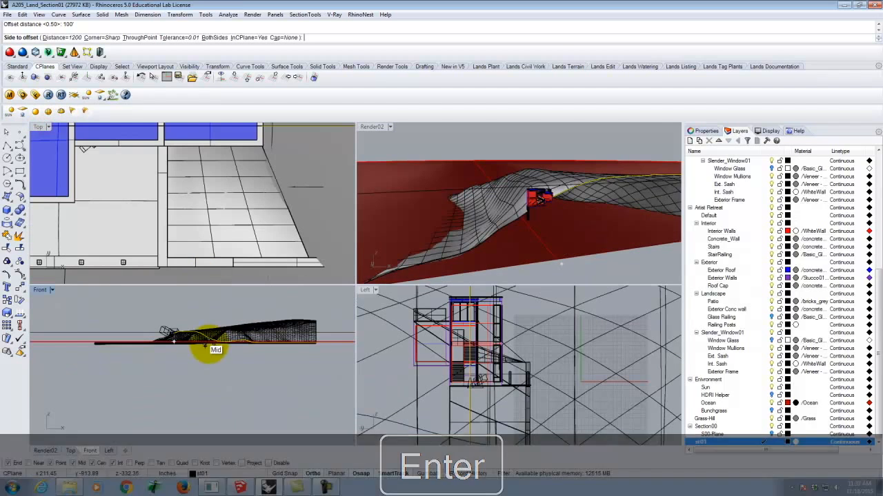
left_click(221, 375)
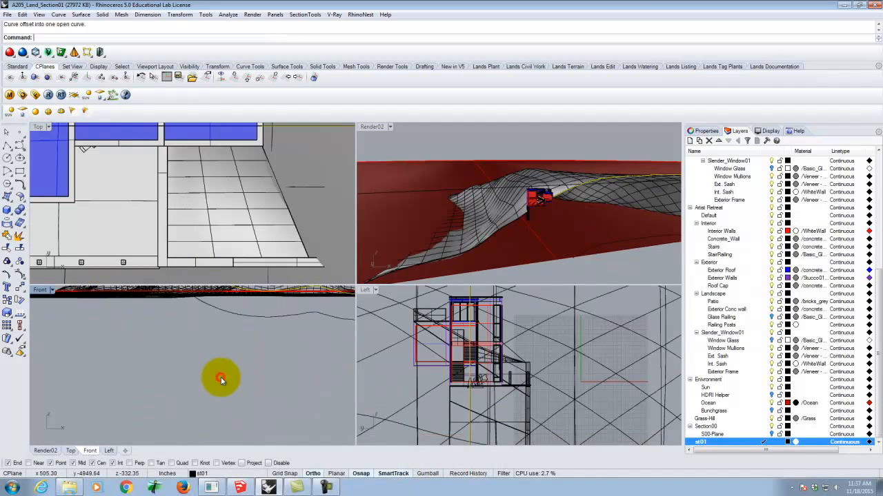
Offset the terrain's cut edge curve on the tall wing's side downward by the same 100' in the Front view
scroll(345, 355, "down", 2)
scroll(504, 226, "up", 3)
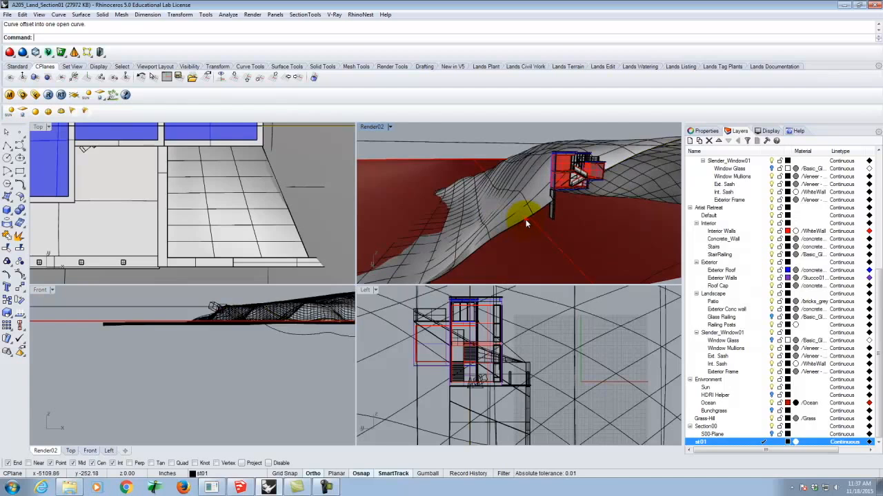
left_click(525, 219)
left_click(560, 246)
right_click(226, 364)
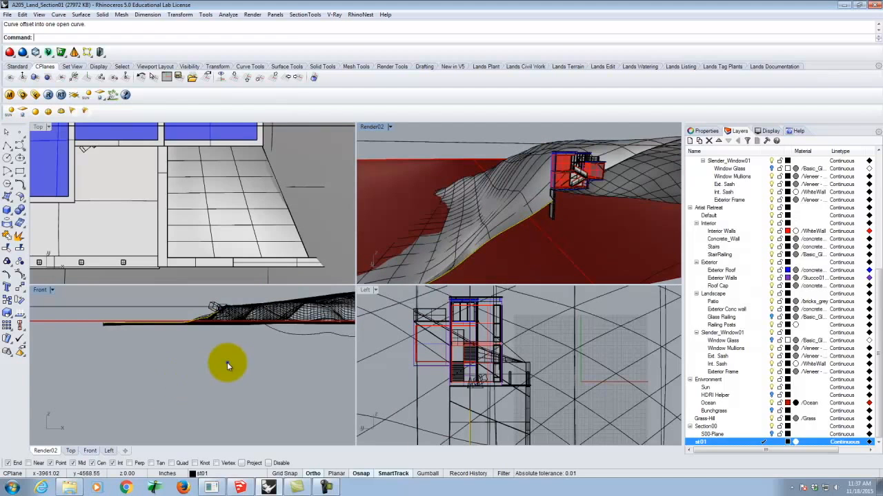
left_click(234, 379)
key("Escape")
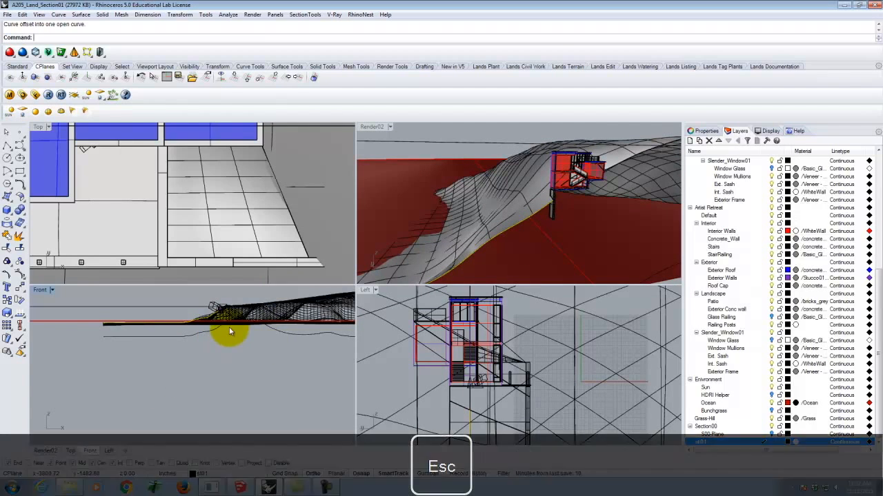
Loft the terrain edge curve on the tall wing's side to its offset, using Normal style without simplification
right_click_drag(585, 208, 495, 207)
scroll(449, 199, "up", 3)
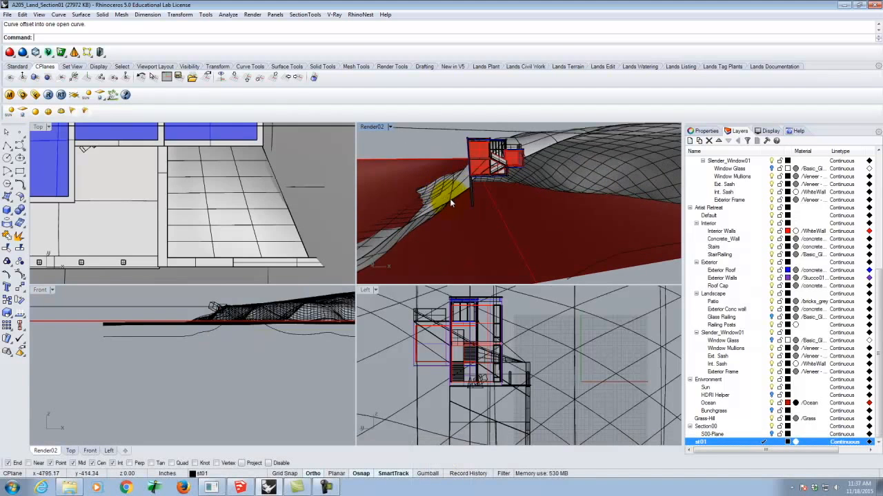
left_click(453, 198)
left_click(476, 222)
scroll(493, 180, "down", 3)
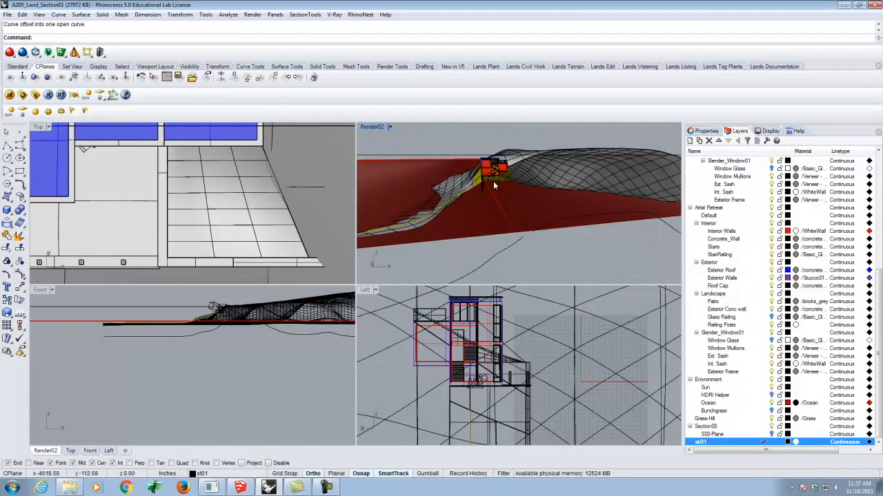
key("Return")
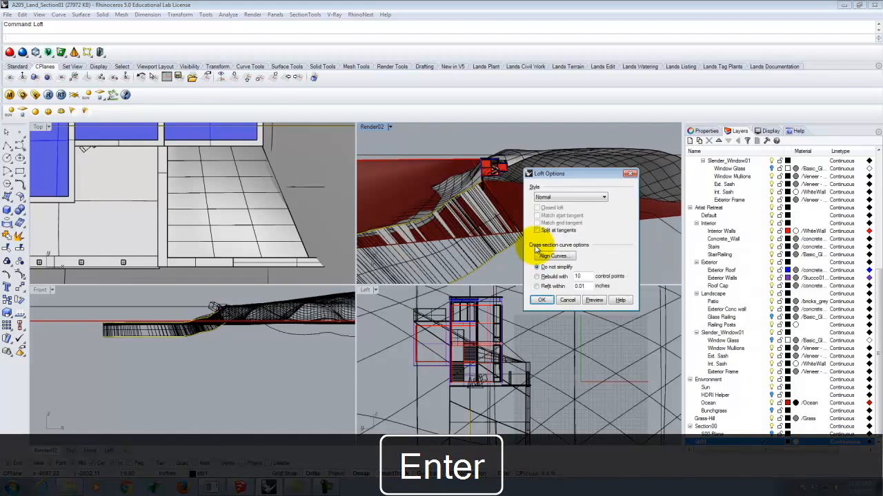
left_click(542, 300)
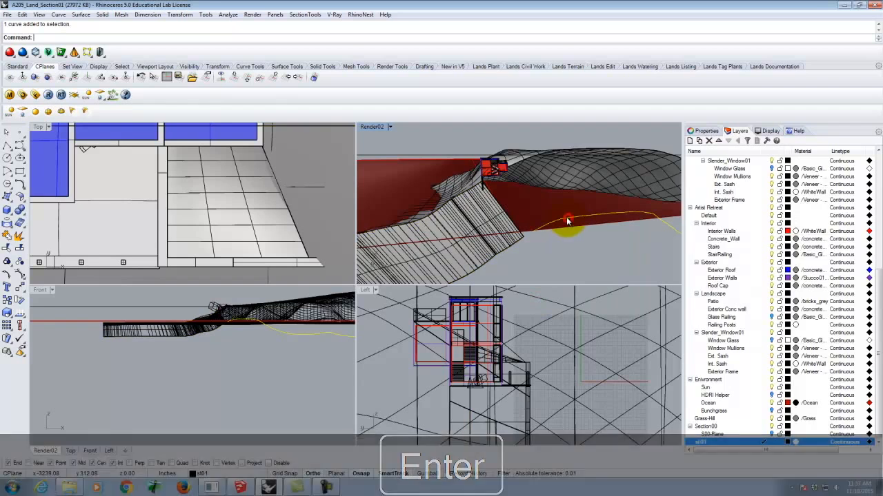
Loft the terrain edge curve beside the lower wing to its offset, using Normal style without simplification
left_click(523, 164)
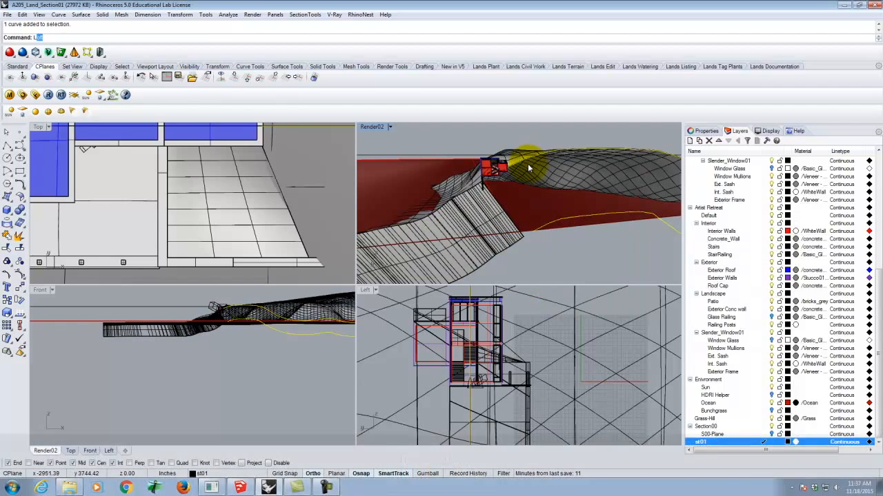
key("Return")
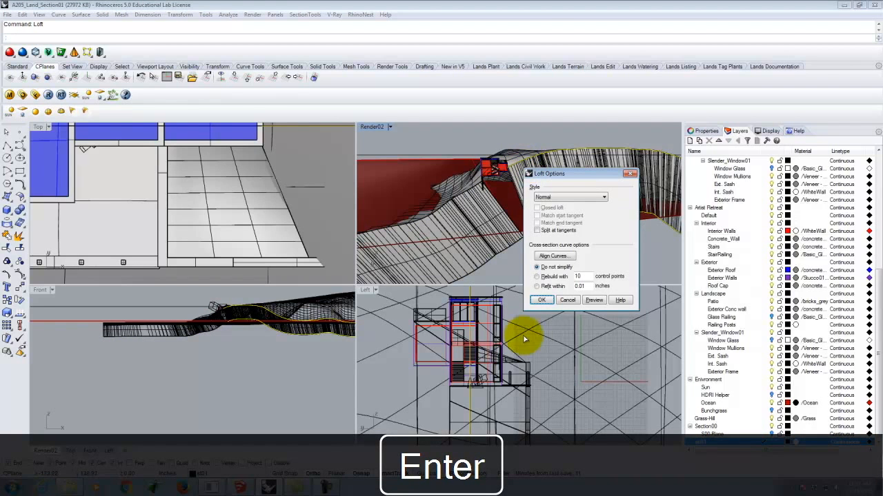
left_click(541, 300)
Start a polyline where the terrain edge meets the lower wing's outer wall, tracing its underside and the wall below the landing to its bottom corner
right_click_drag(507, 167, 528, 193)
scroll(487, 202, "up", 8)
scroll(530, 190, "up", 6)
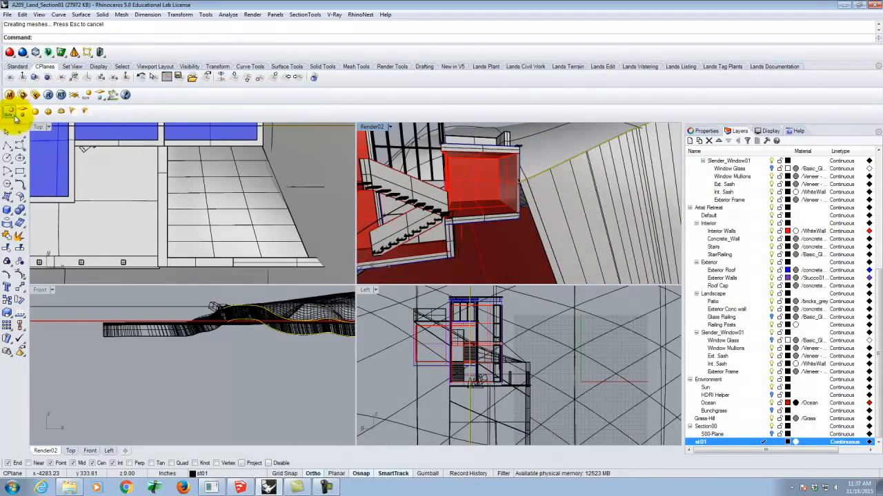
left_click(7, 144)
scroll(531, 176, "up", 5)
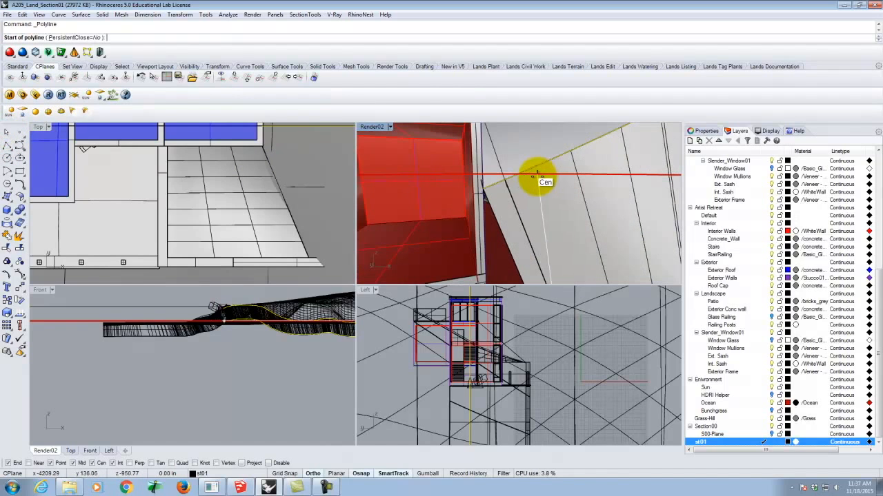
left_click(489, 193)
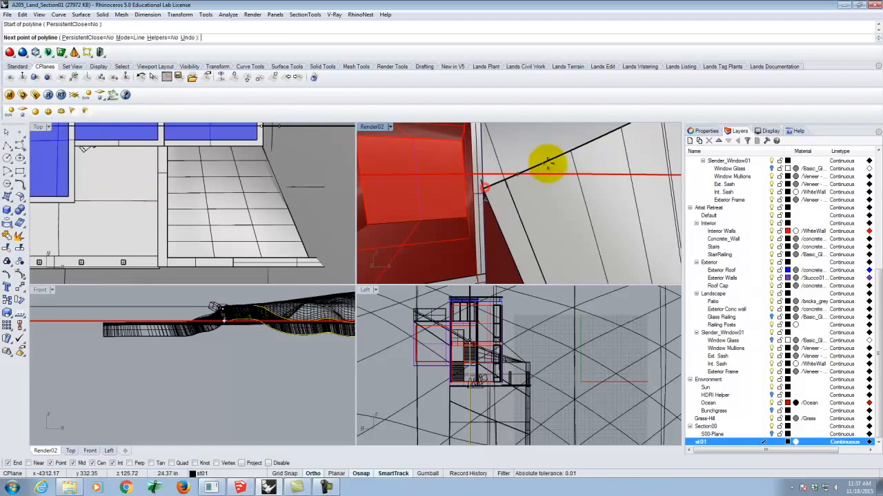
scroll(538, 182, "up", 4)
left_click(551, 202)
scroll(592, 200, "down", 6)
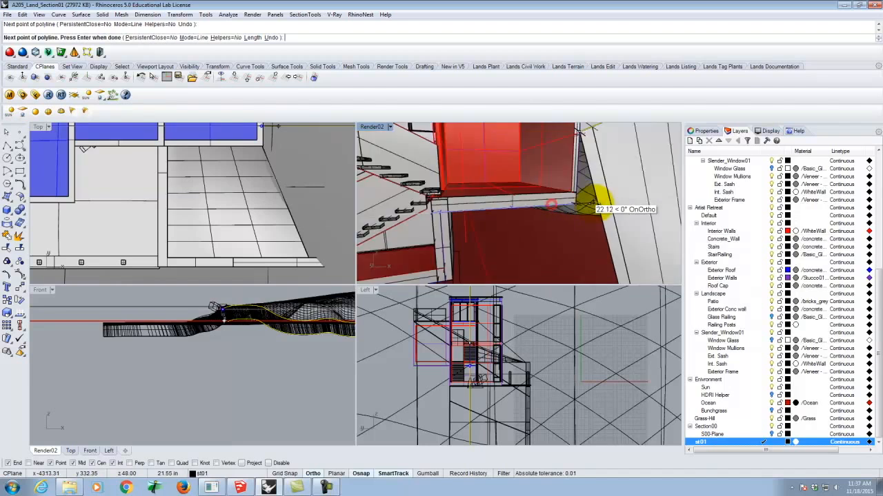
scroll(516, 208, "up", 3)
left_click(522, 204)
scroll(526, 207, "up", 5)
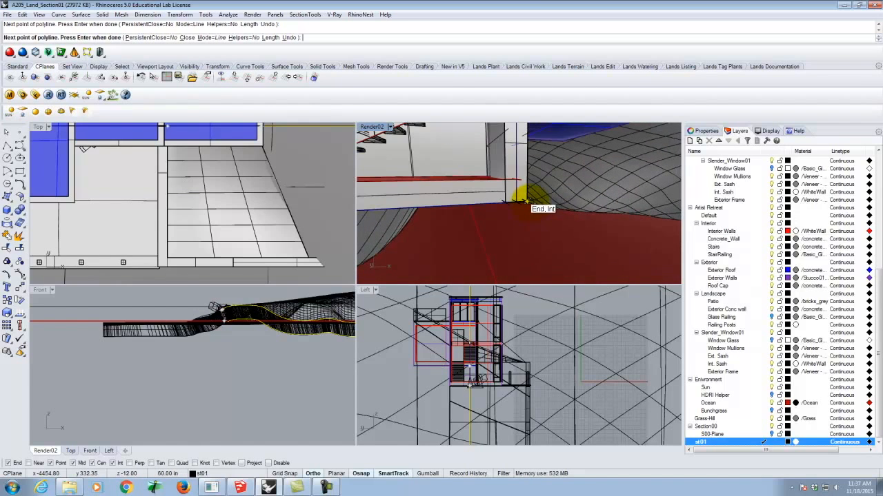
left_click(527, 201)
Continue the polyline along the main floor's underside to the outer wall and finish it at the terrain edge on the tall wing's side
scroll(597, 200, "down", 5)
scroll(483, 223, "up", 3)
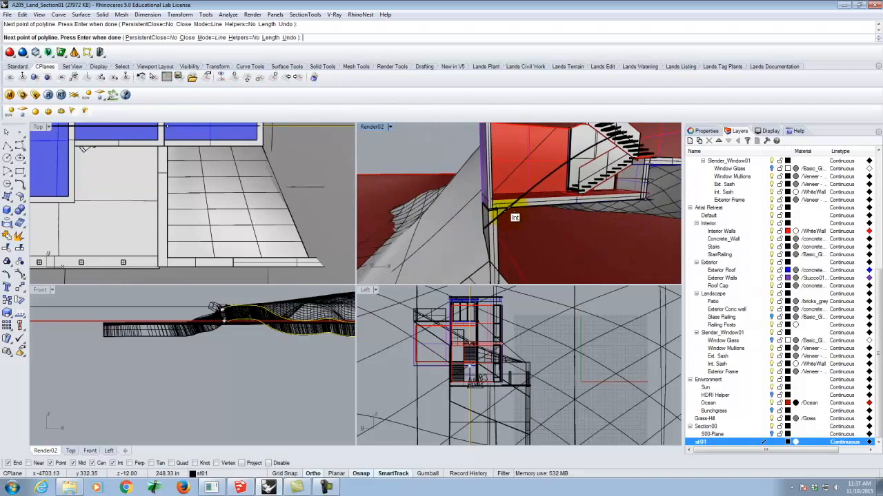
scroll(501, 210, "up", 3)
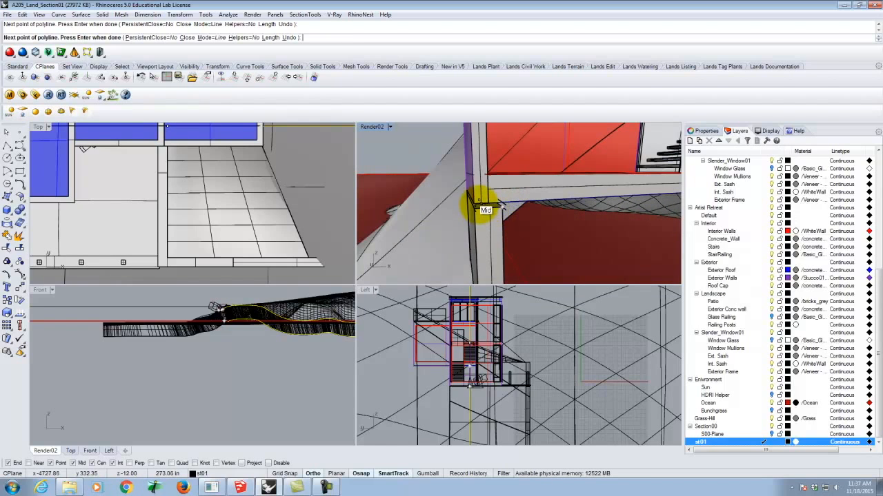
left_click(475, 204)
scroll(484, 181, "down", 4)
scroll(484, 206, "up", 4)
left_click(484, 205)
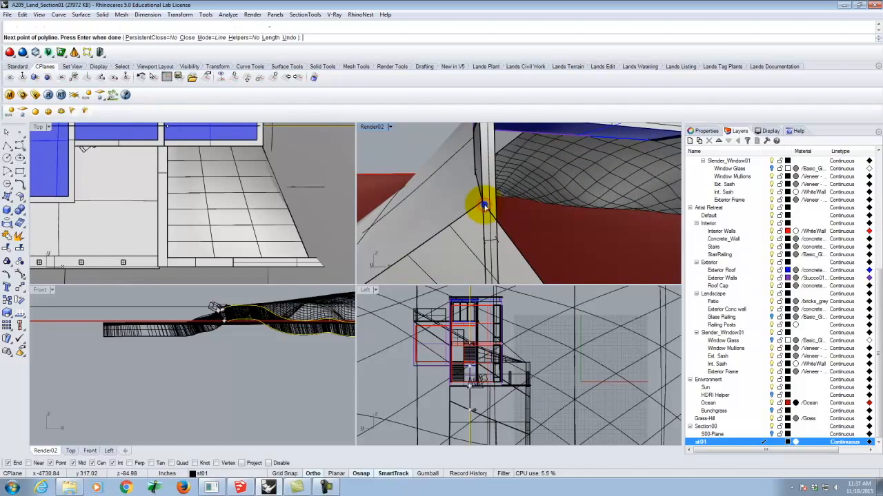
key("Return")
Join the house-outline polyline with the terrain edge curves on both sides of the house
left_click(483, 191)
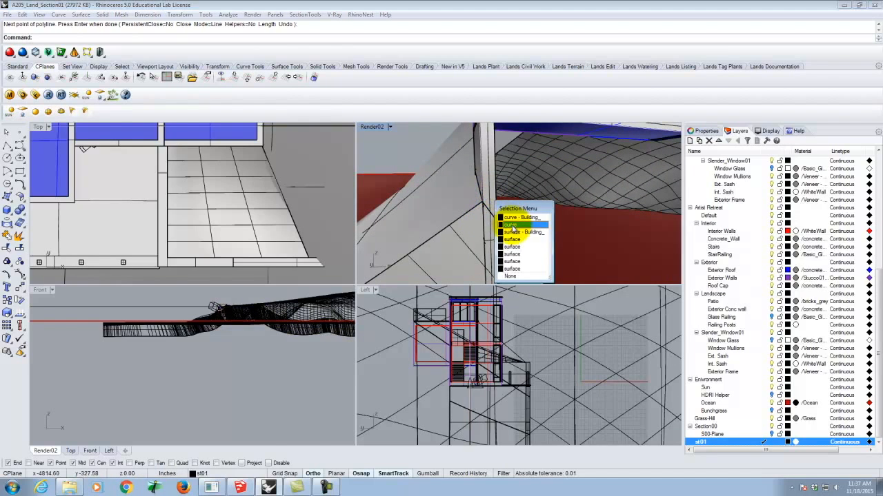
left_click(511, 221)
left_click(468, 218)
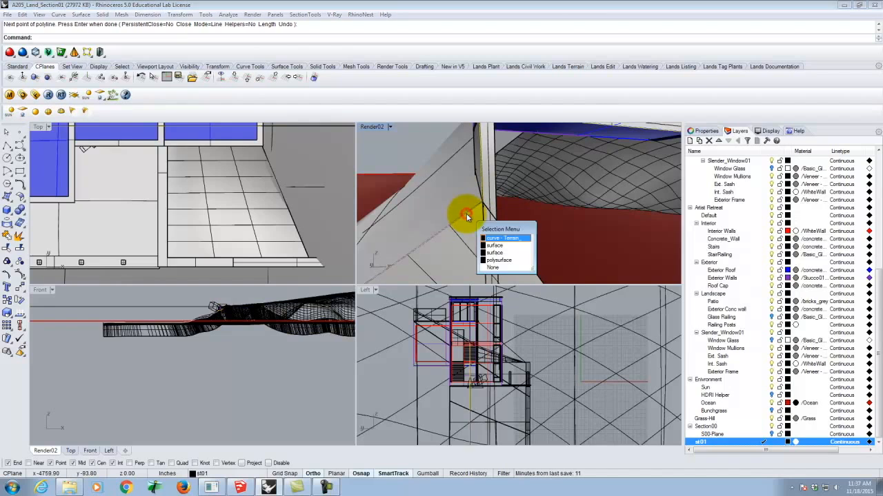
left_click(468, 245)
scroll(470, 247, "down", 5)
scroll(517, 213, "up", 5)
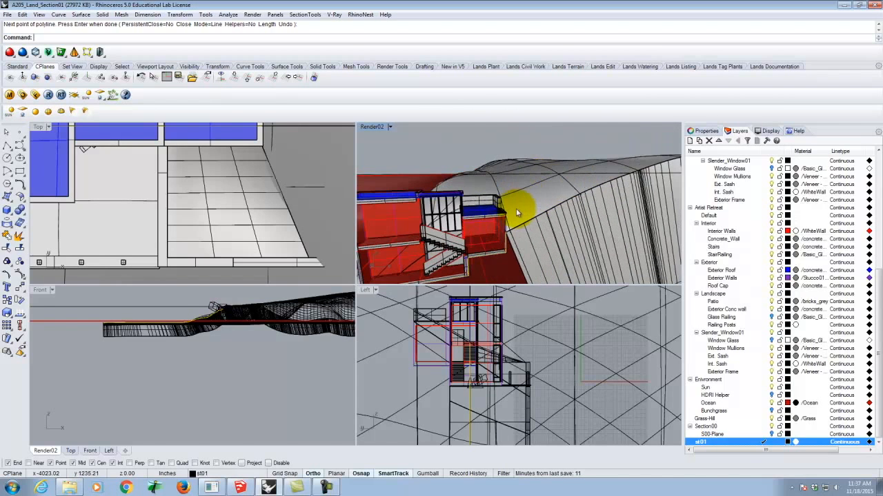
left_click(526, 227)
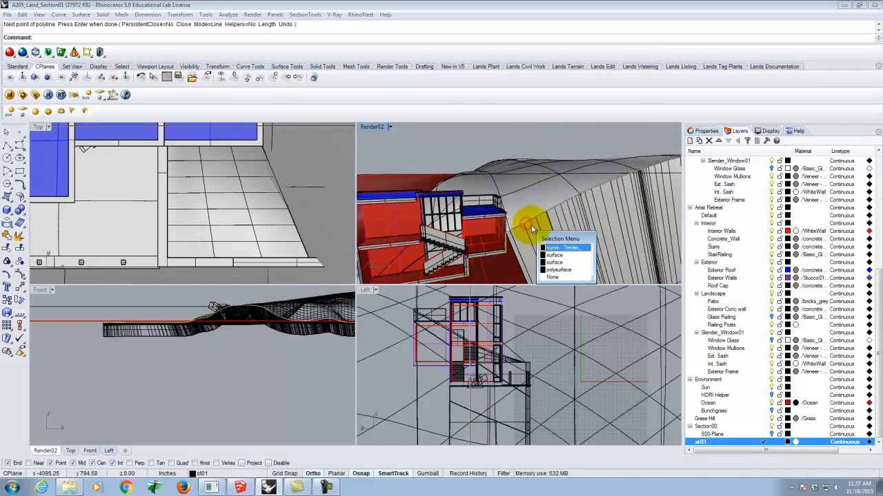
left_click(558, 246)
key("Return")
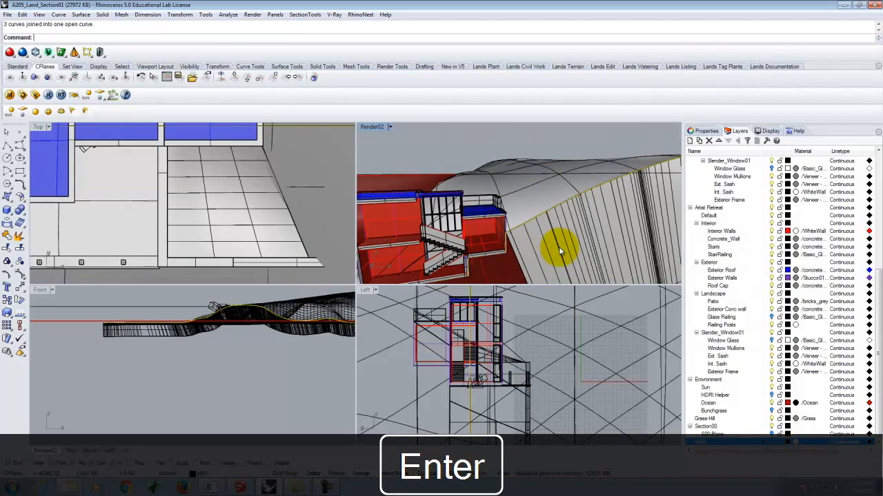
Delete the earlier terrain lofts on both sides of the house together with their lower offset curves
scroll(559, 248, "down", 3)
right_click_drag(558, 242, 552, 219)
left_click(559, 234)
key("Delete")
left_click(496, 266)
key("Delete")
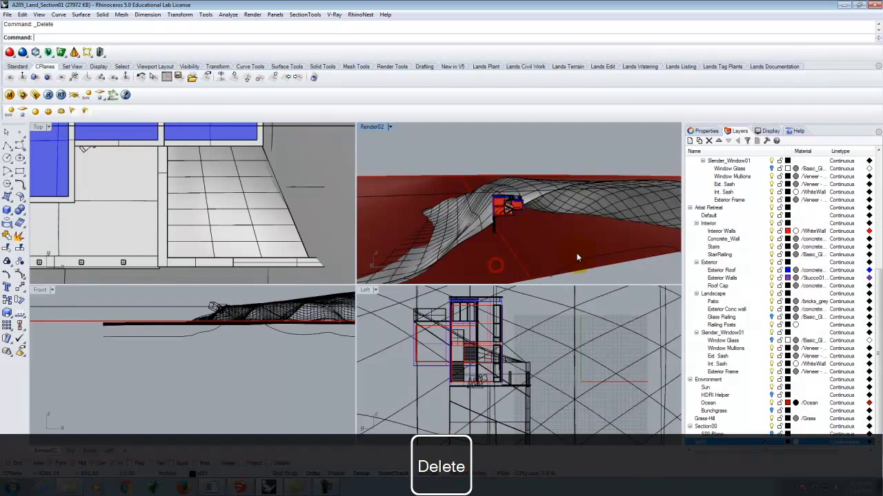
right_click_drag(580, 236, 542, 276)
key("Delete")
Offset the joined terrain and house-outline curve downward by a distance of 1200 in the front view
right_click_drag(518, 230, 531, 240)
left_click(556, 250)
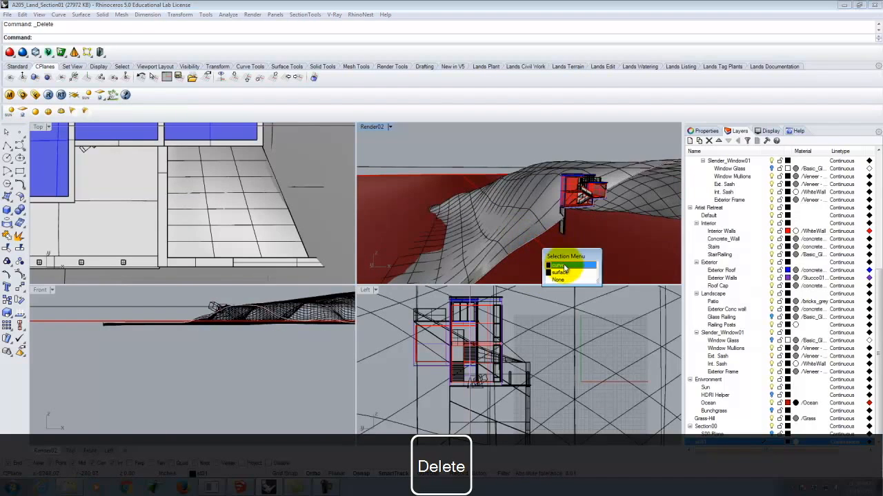
left_click(563, 266)
type("Offset")
key("Return")
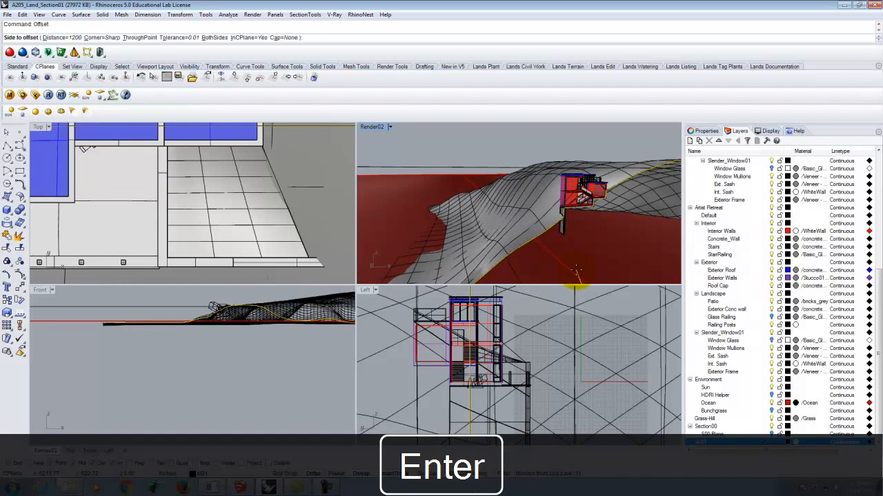
right_click_drag(574, 188, 522, 191)
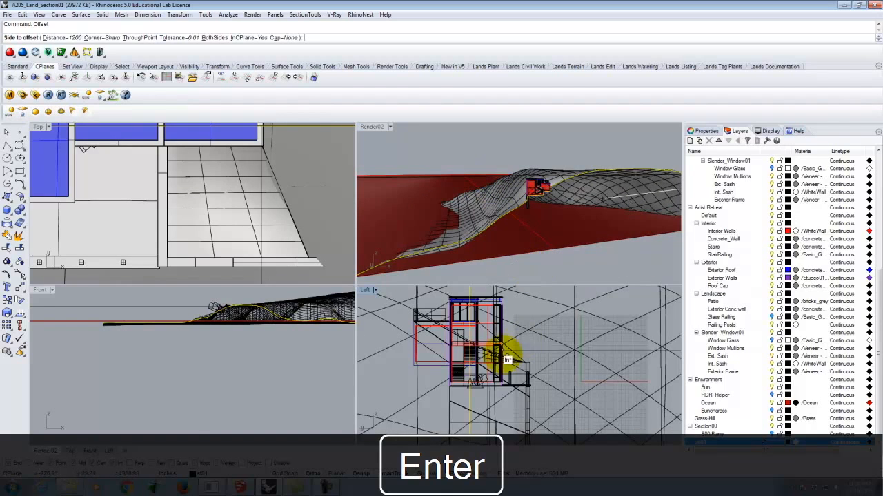
left_click(219, 408)
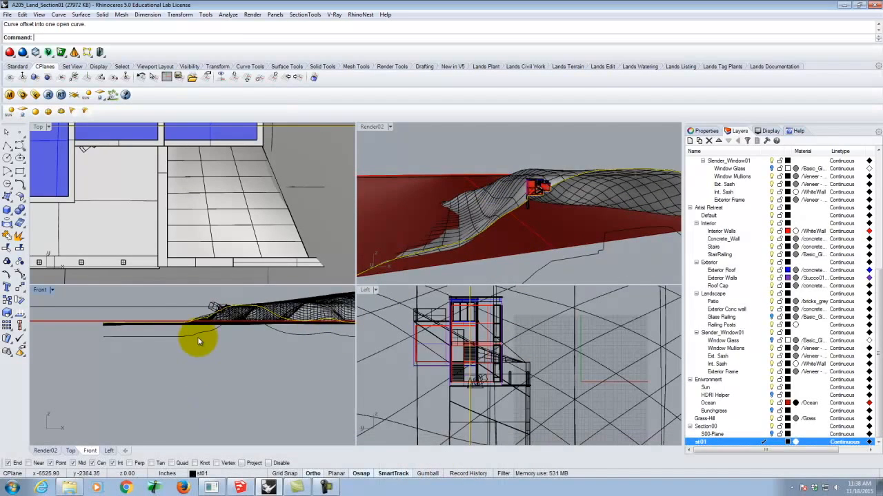
Loft the joined section curve to its offset with Normal style and no simplification, and check the surface around the house
left_click(189, 336)
key("Return")
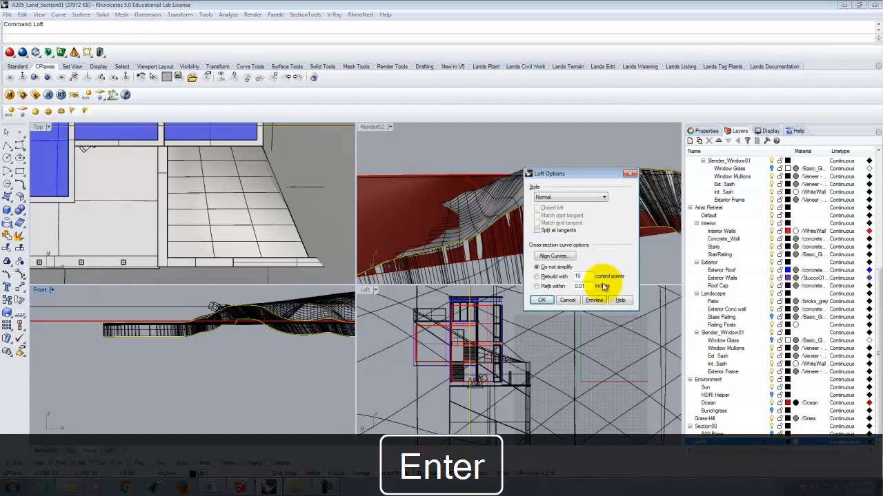
left_click(542, 300)
double_click(375, 128)
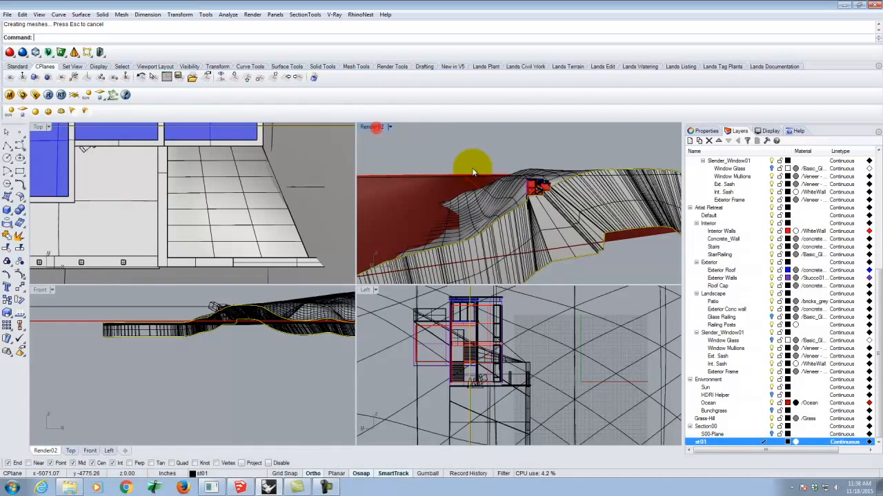
right_click_drag(518, 242, 351, 276)
scroll(369, 272, "up", 5)
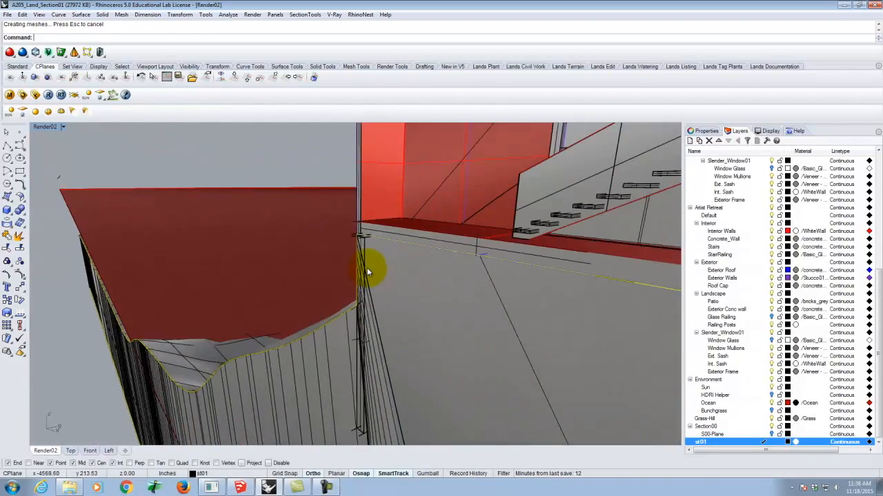
scroll(363, 264, "down", 5)
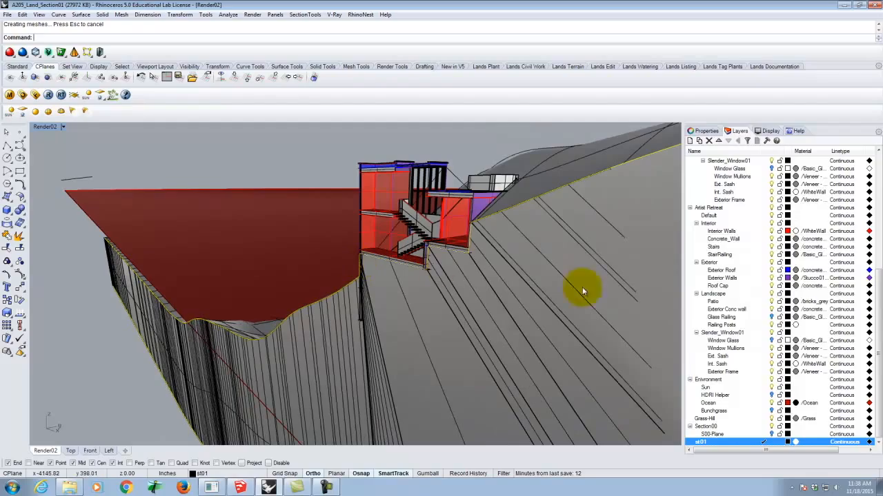
right_click_drag(235, 216, 372, 258)
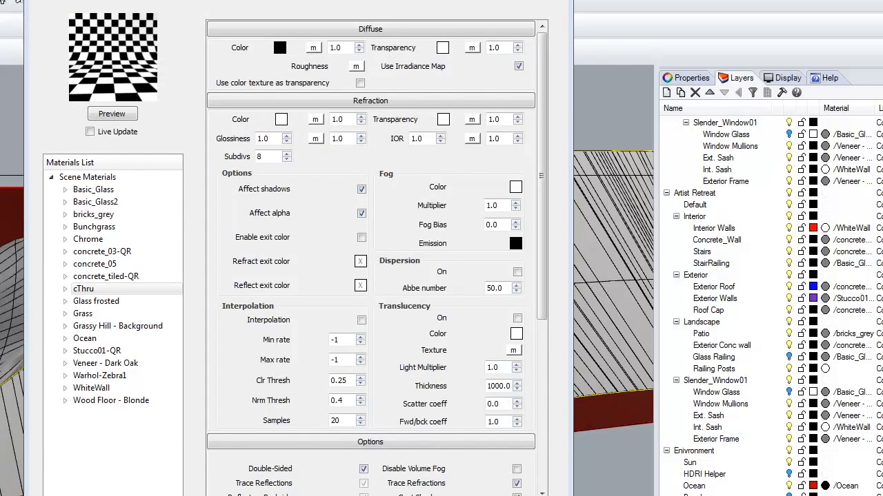
Create a standard V-Ray scene material and set its diffuse color to black
left_click(96, 178)
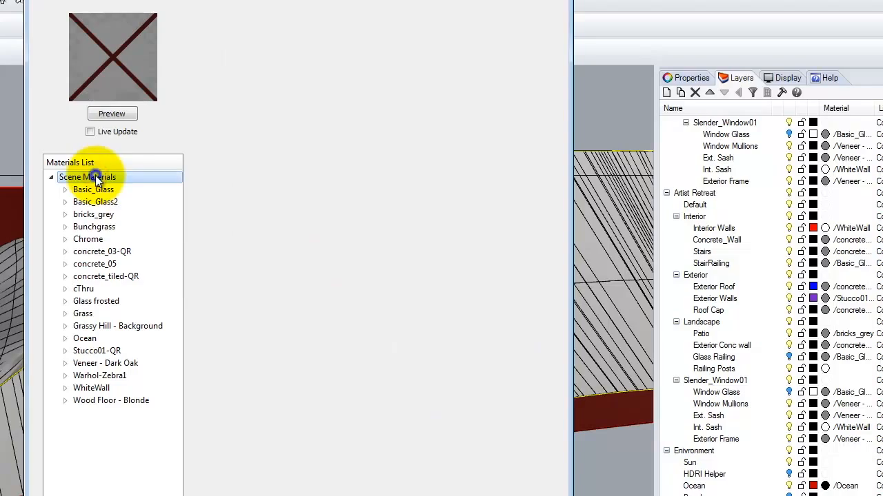
right_click(96, 178)
mouse_move(159, 185)
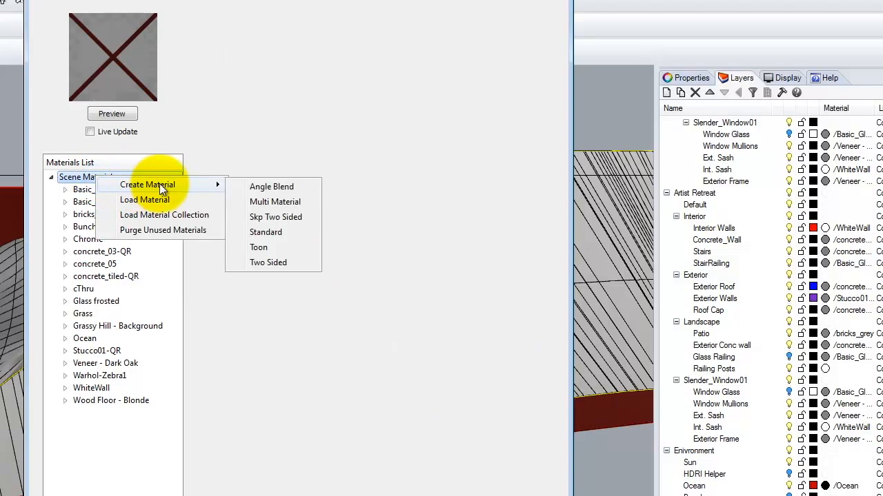
left_click(272, 234)
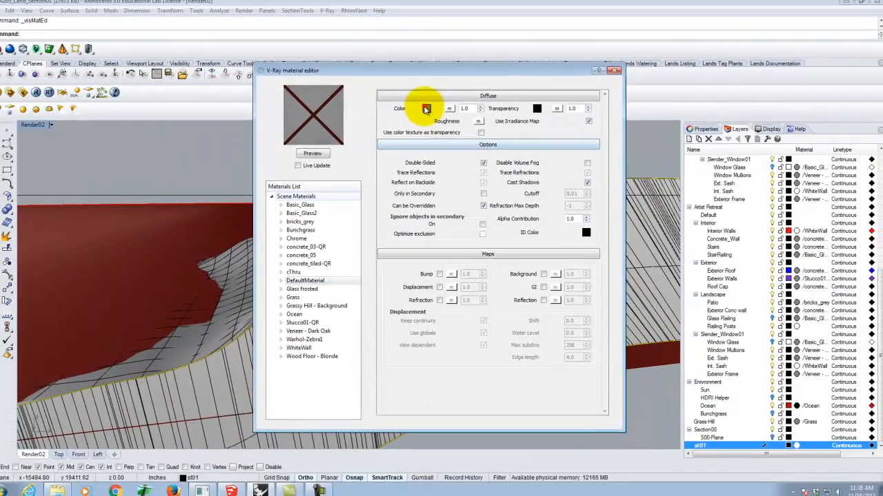
left_click(280, 47)
left_click(369, 201)
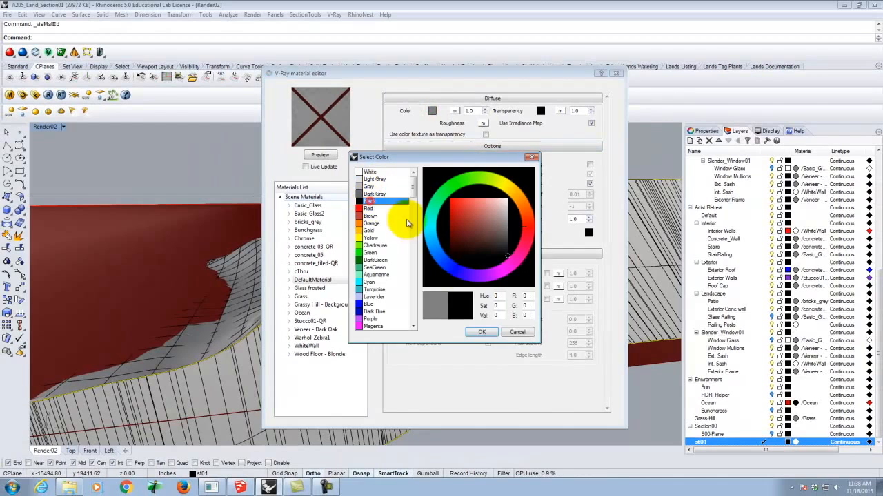
left_click(481, 331)
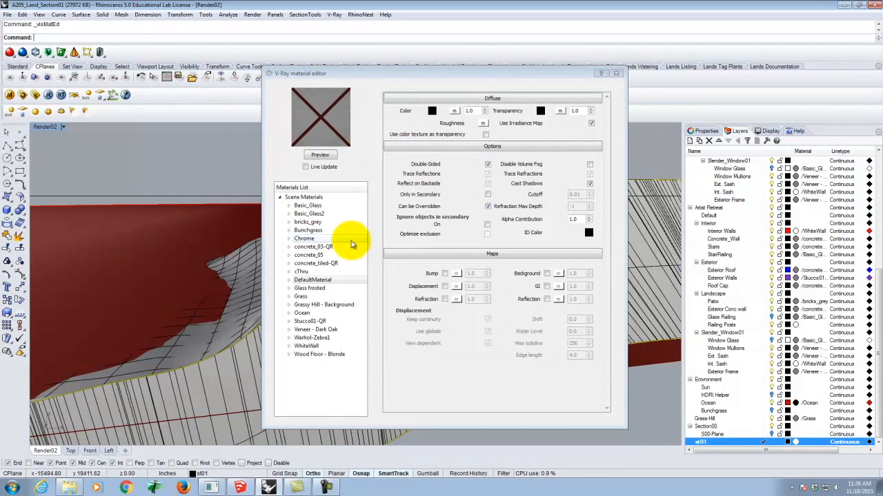
Update the new black material's preview, rename it Section and close the material editor
left_click(319, 280)
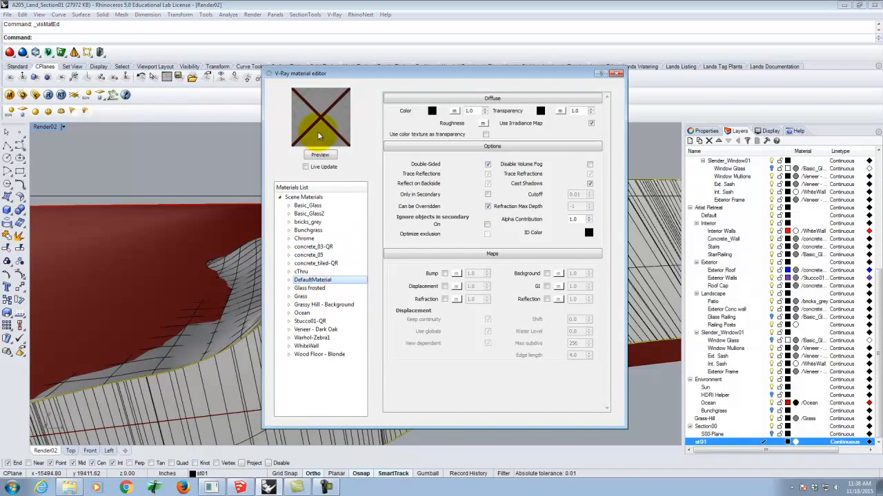
left_click(320, 281)
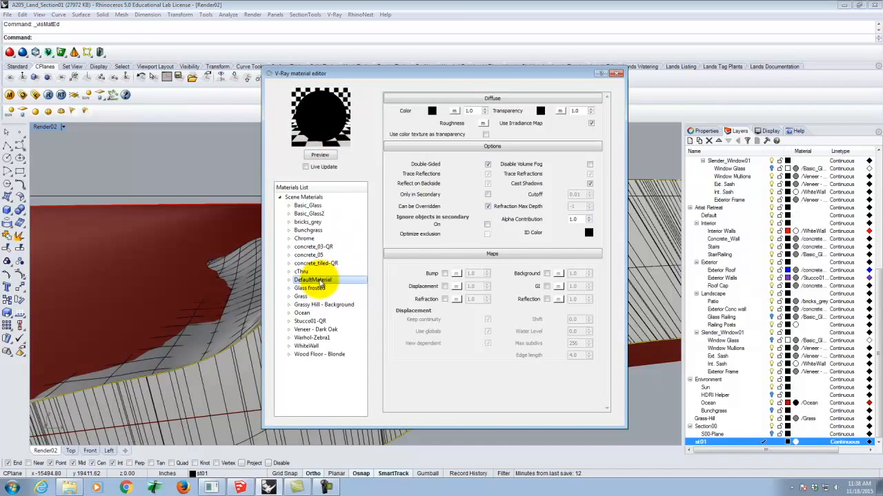
double_click(316, 281)
type("Section")
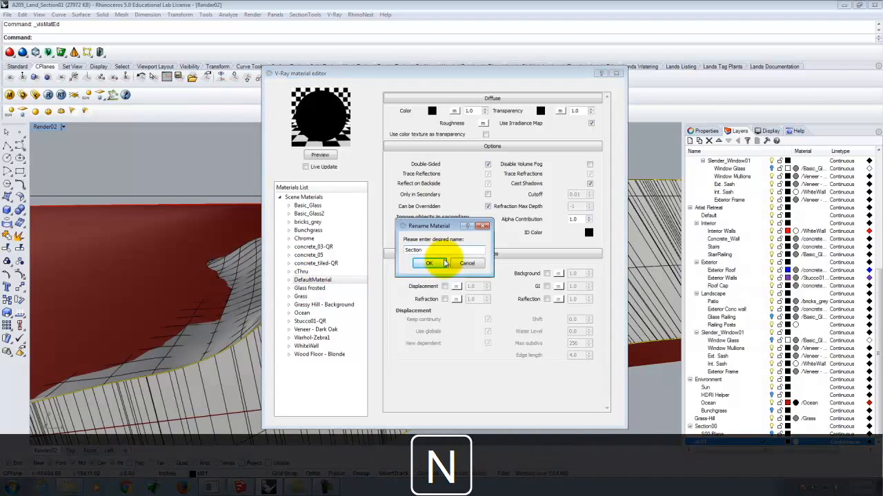
left_click(430, 265)
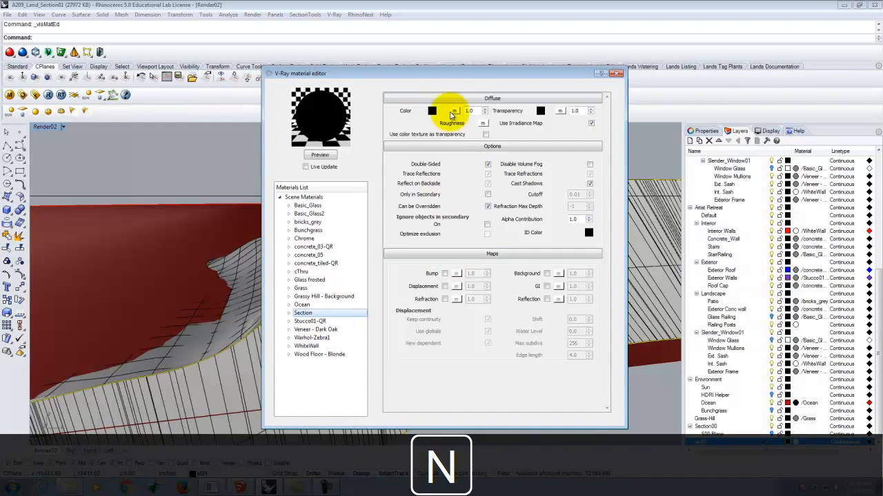
left_click(617, 73)
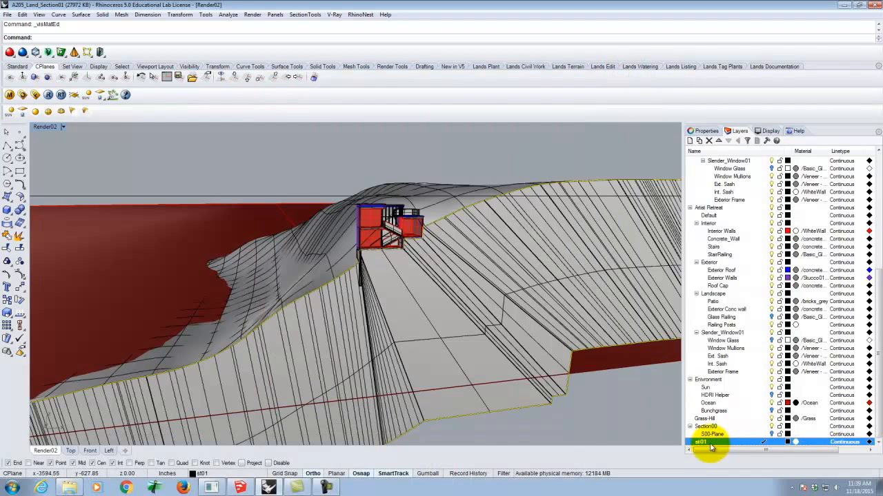
Assign the V-Ray material /Section to the st01 layer
left_click(795, 441)
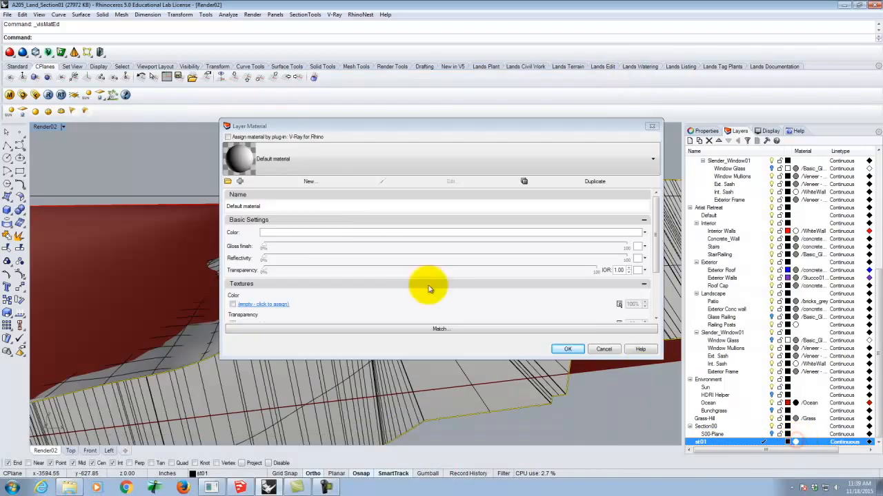
left_click(237, 133)
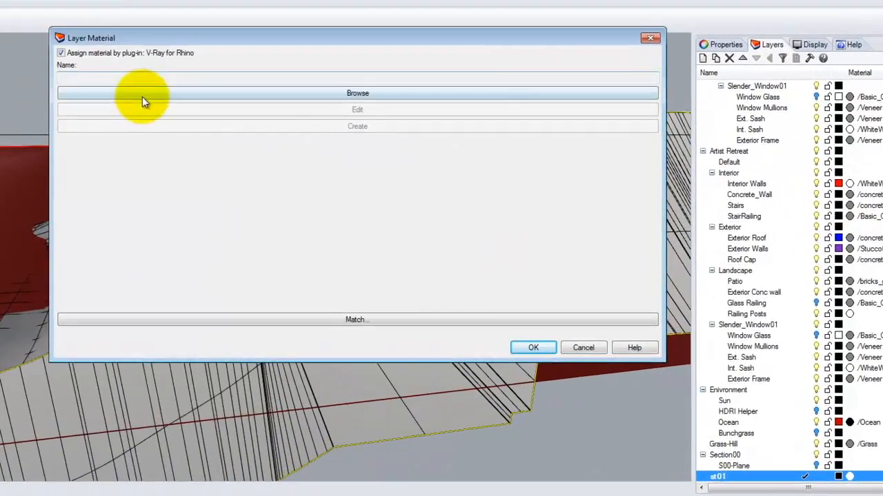
left_click(284, 164)
left_click(432, 236)
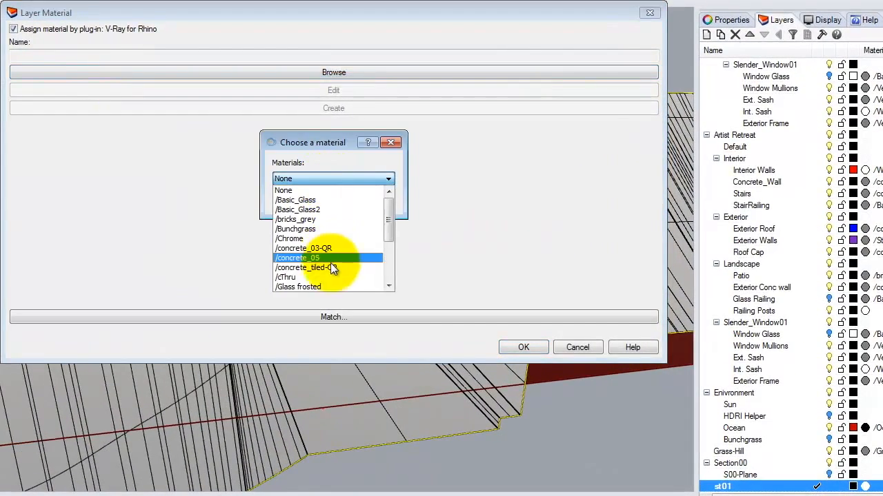
left_click_drag(390, 219, 395, 242)
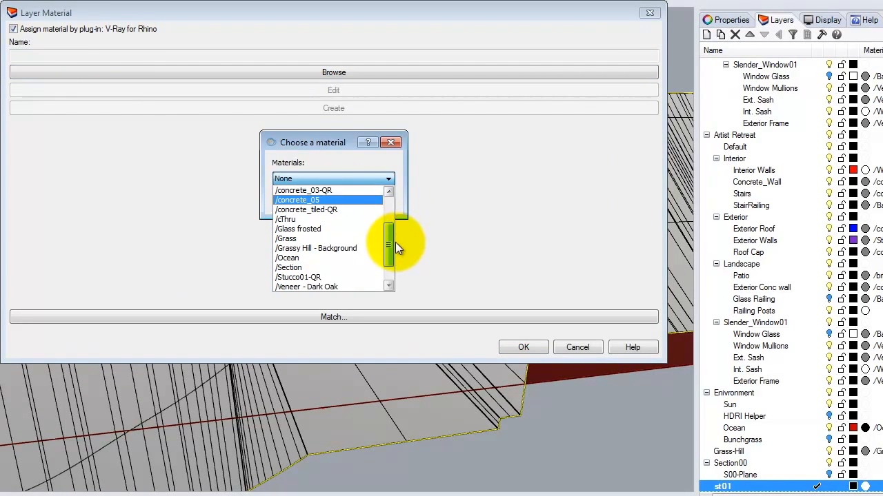
left_click(319, 265)
left_click(320, 198)
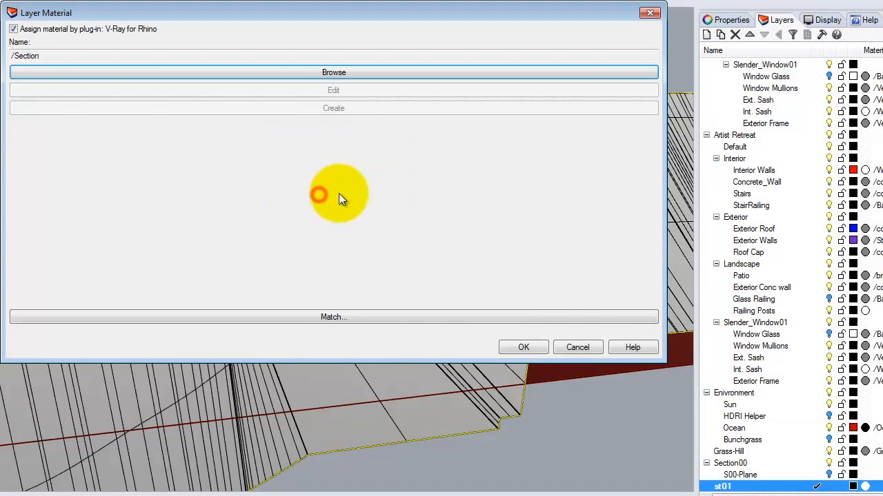
left_click(526, 347)
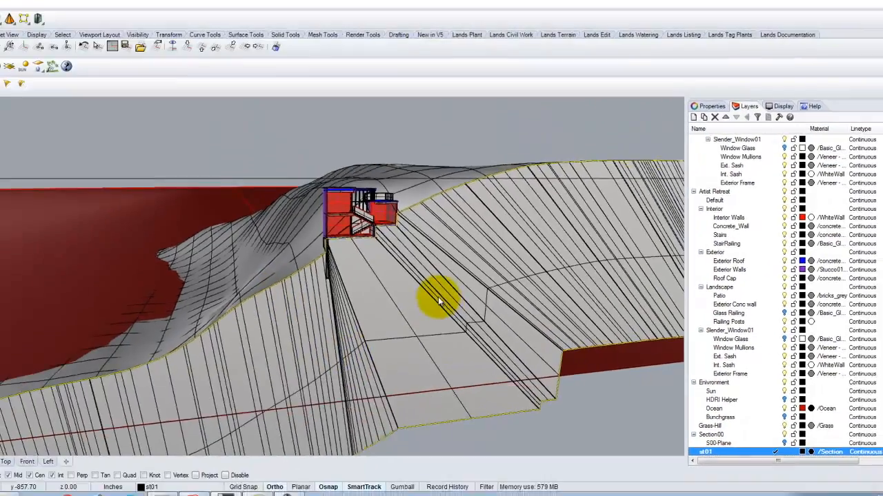
Examine the house's cut slabs, walls, roofs and stairs along the section in the perspective and front views
right_click_drag(364, 278, 262, 254)
right_click_drag(393, 288, 426, 294)
mouse_move(391, 283)
right_mouse_down()
mouse_move(396, 273)
mouse_move(403, 305)
mouse_move(337, 250)
mouse_move(366, 232)
mouse_move(293, 238)
mouse_move(309, 228)
right_mouse_up()
scroll(407, 229, "up", 5)
scroll(406, 228, "up", 5)
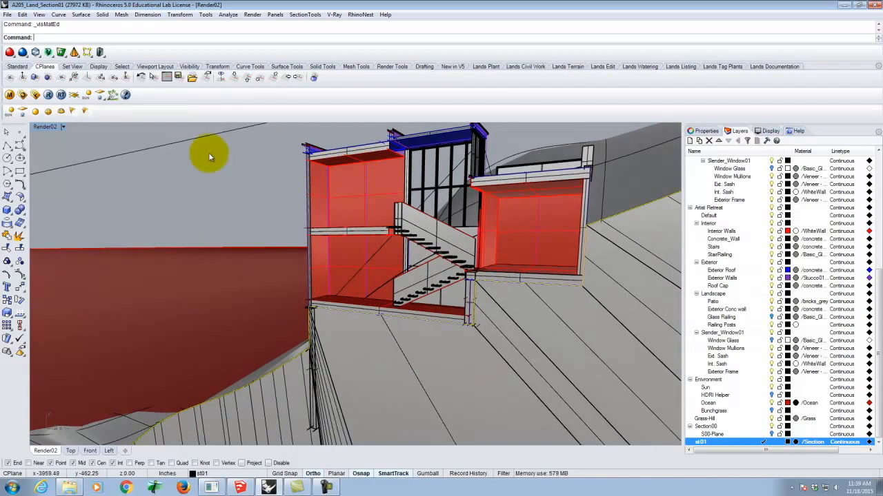
double_click(47, 127)
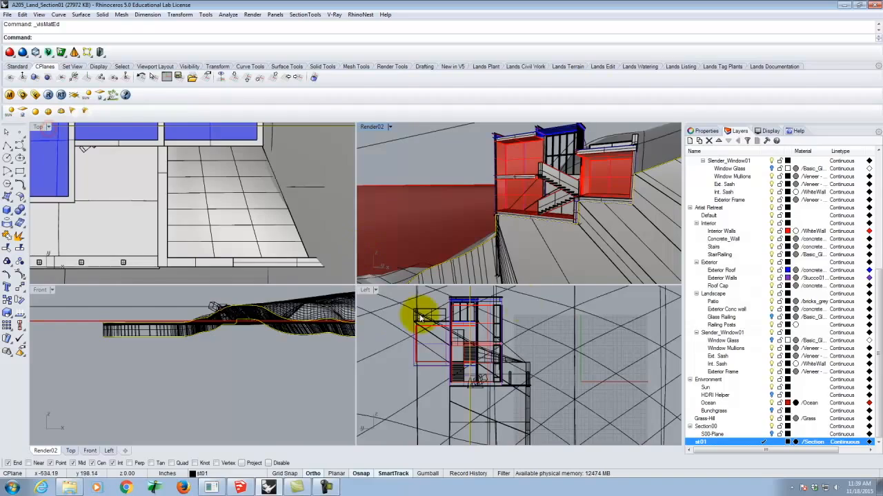
scroll(211, 305, "up", 3)
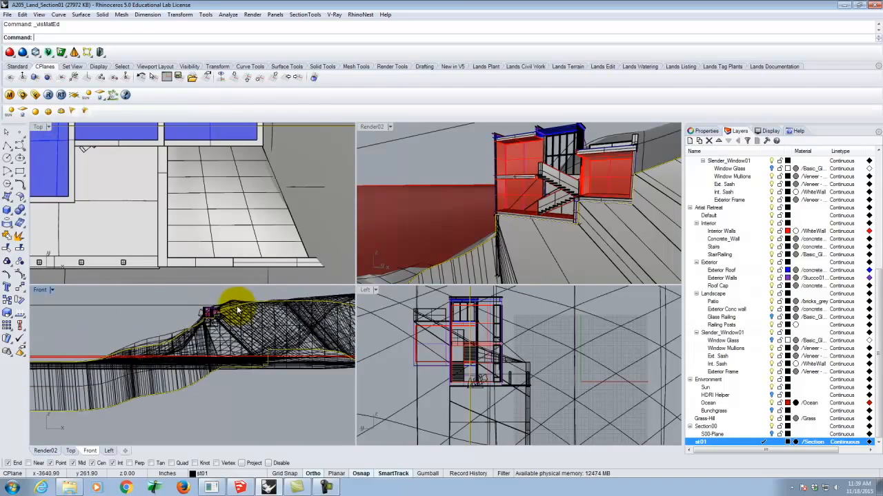
double_click(43, 291)
scroll(353, 220, "up", 5)
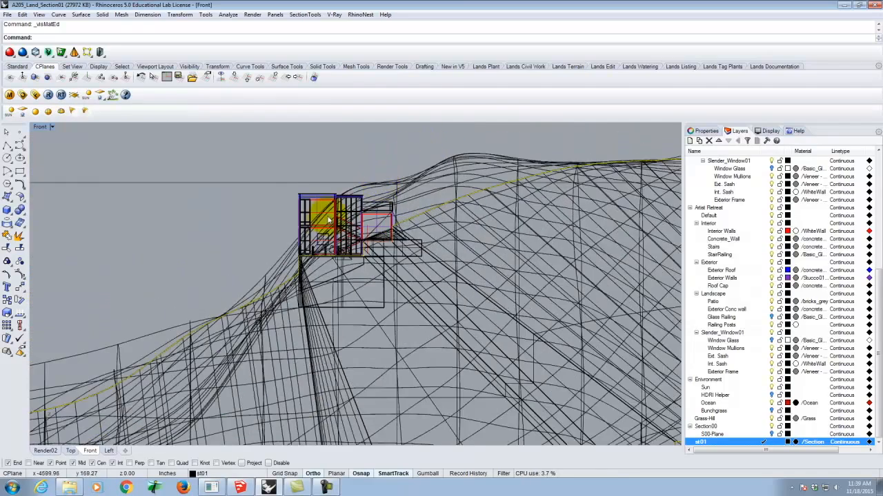
scroll(357, 245, "down", 5)
scroll(342, 162, "up", 5)
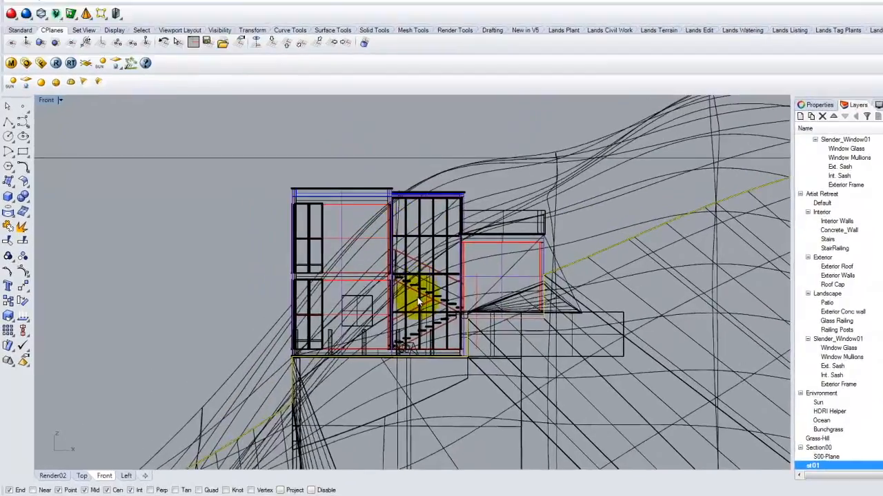
scroll(361, 298, "up", 2)
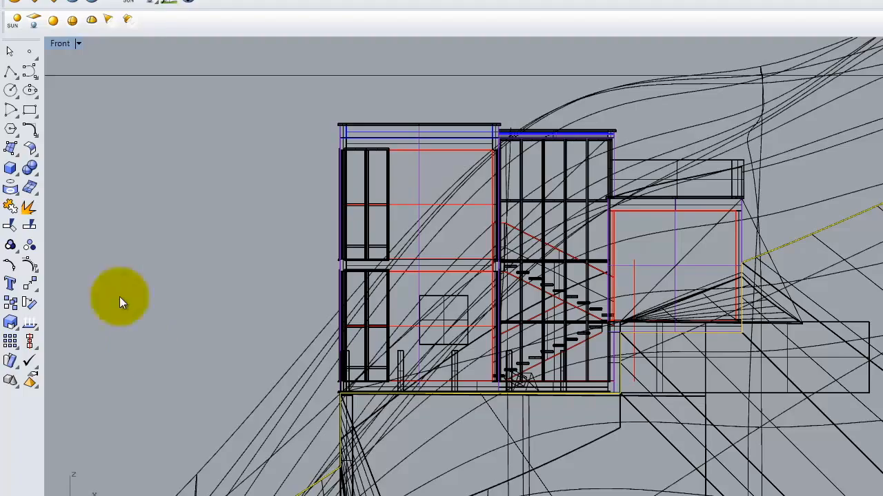
double_click(58, 44)
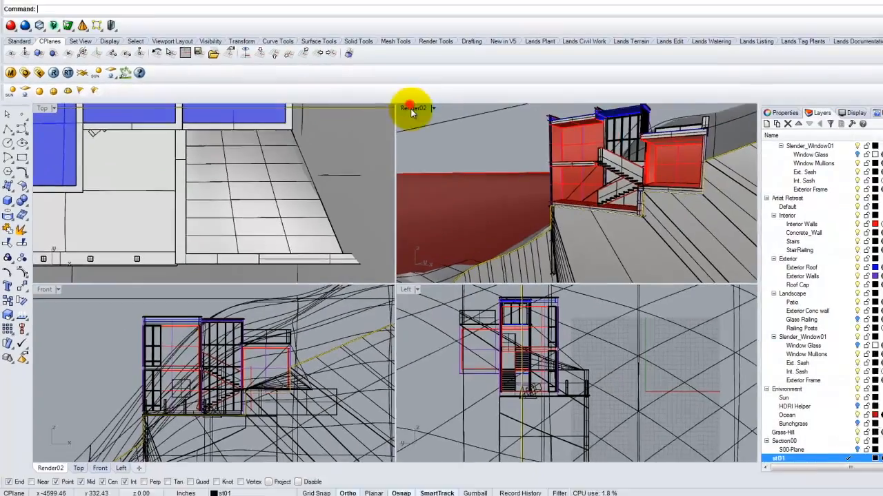
double_click(412, 109)
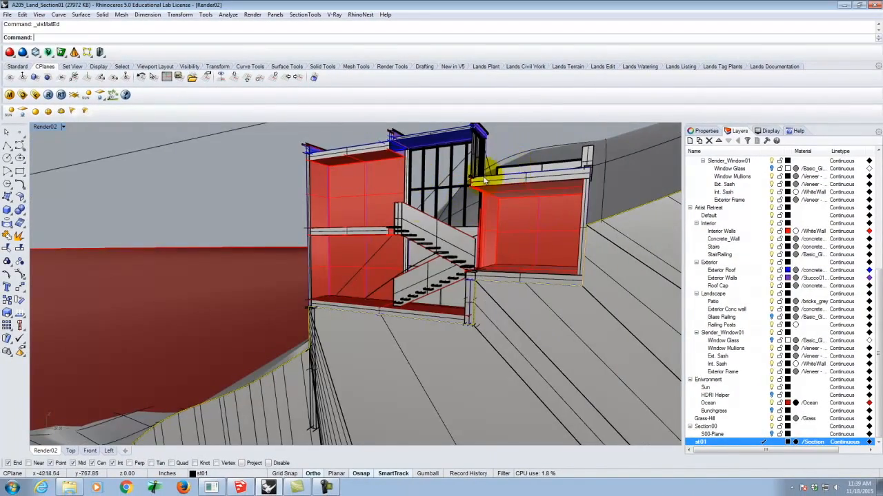
scroll(335, 315, "down", 3)
scroll(384, 273, "up", 4)
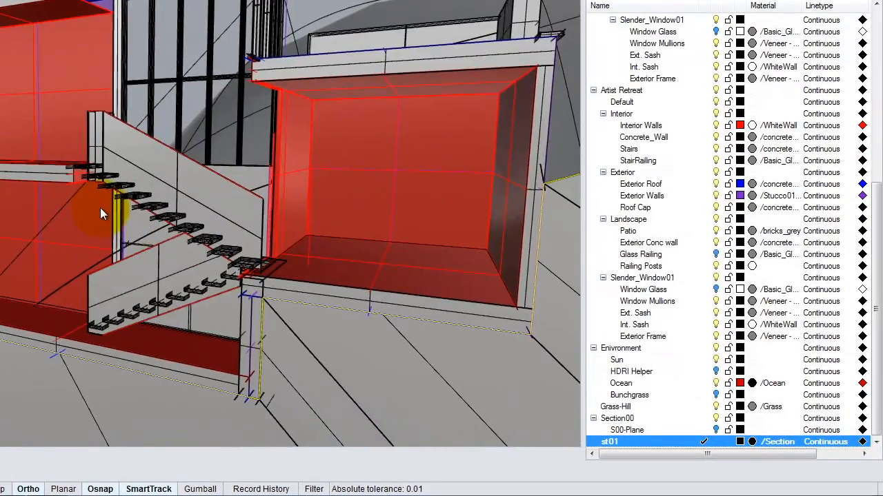
Open the GI skylight texture in the V-Ray environment options and update its preview
scroll(100, 208, "down", 3)
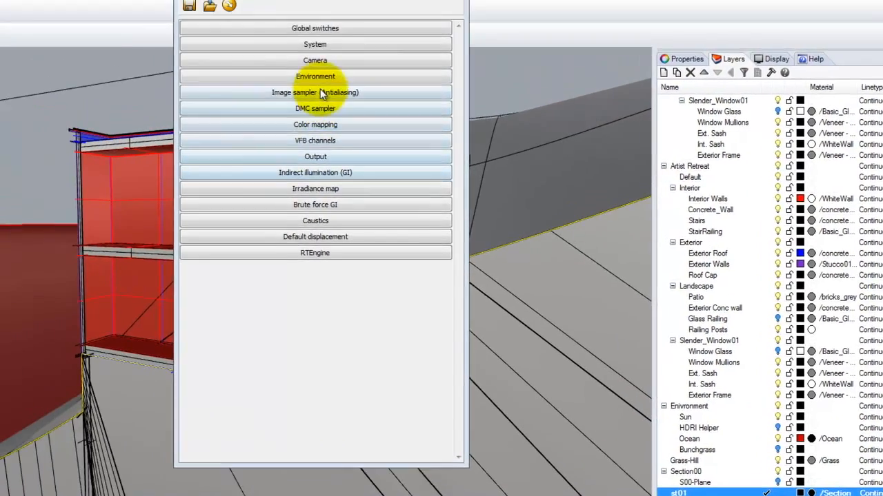
left_click(317, 77)
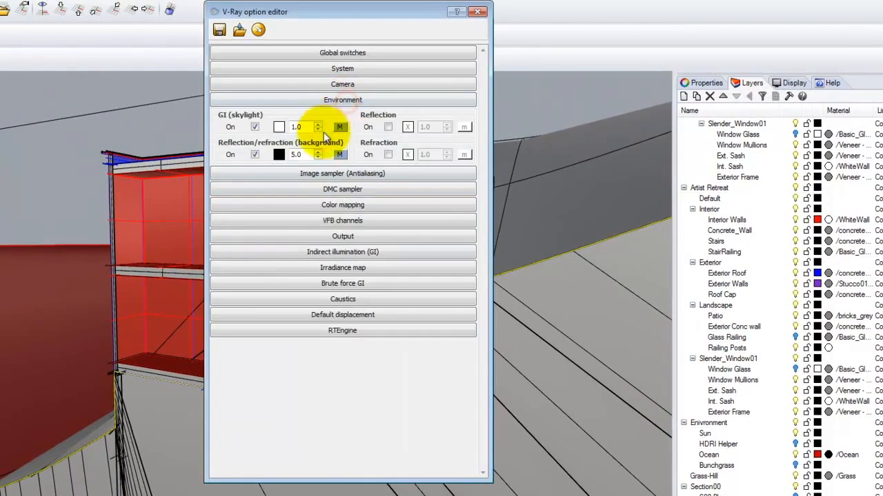
left_click(340, 128)
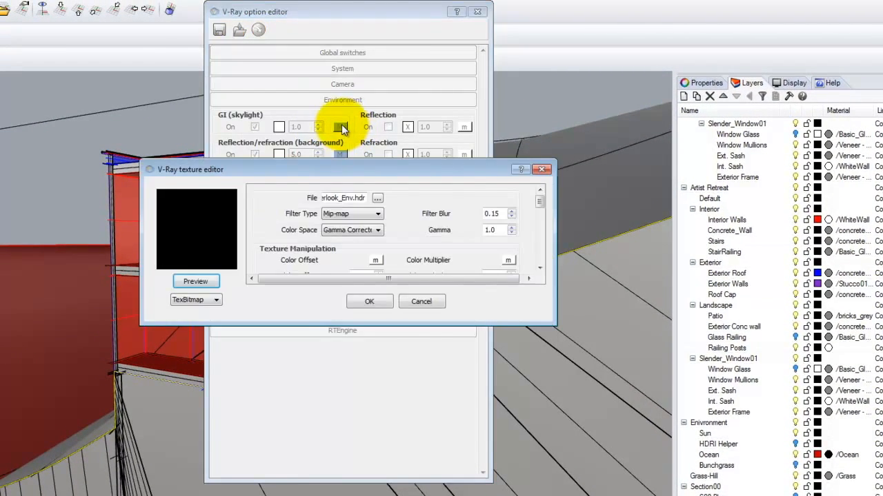
left_click(206, 282)
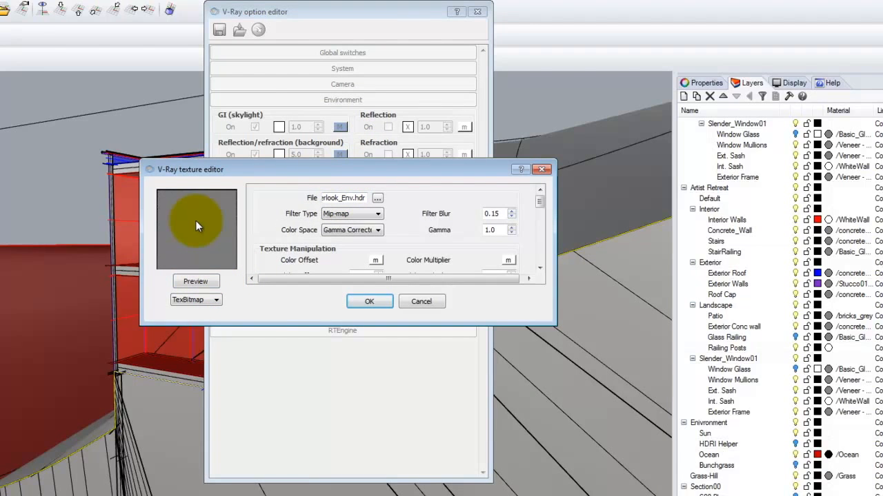
Relink the GI skylight texture to Malibu_Overlook_Env from the V-Ray HDRI Malibu_Overlook folder, update its preview and accept it
left_click_drag(335, 198, 384, 199)
left_click(377, 199)
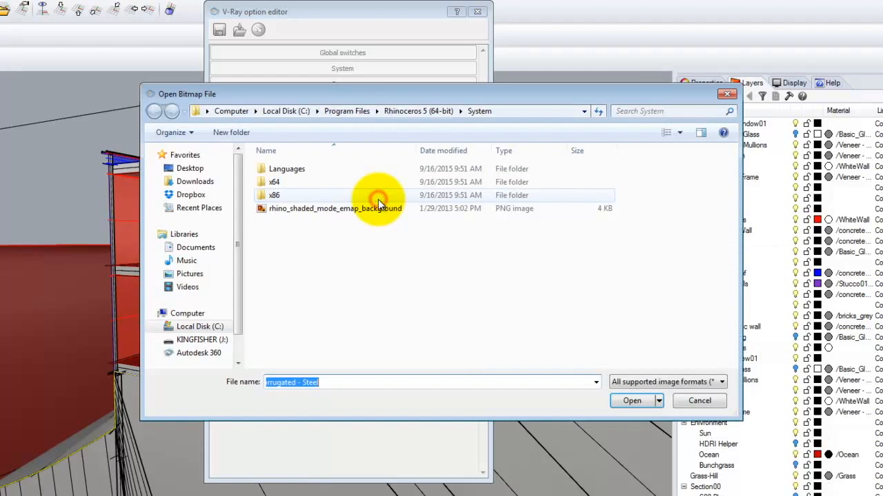
left_click(202, 340)
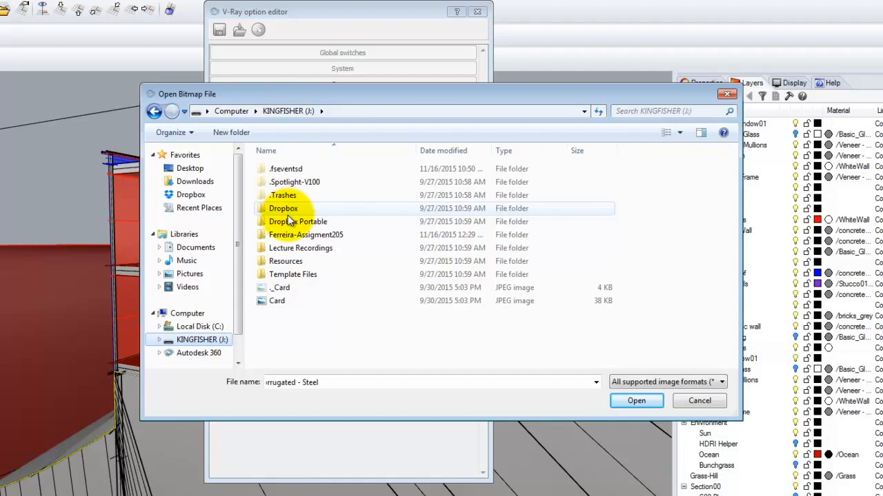
double_click(287, 262)
double_click(287, 266)
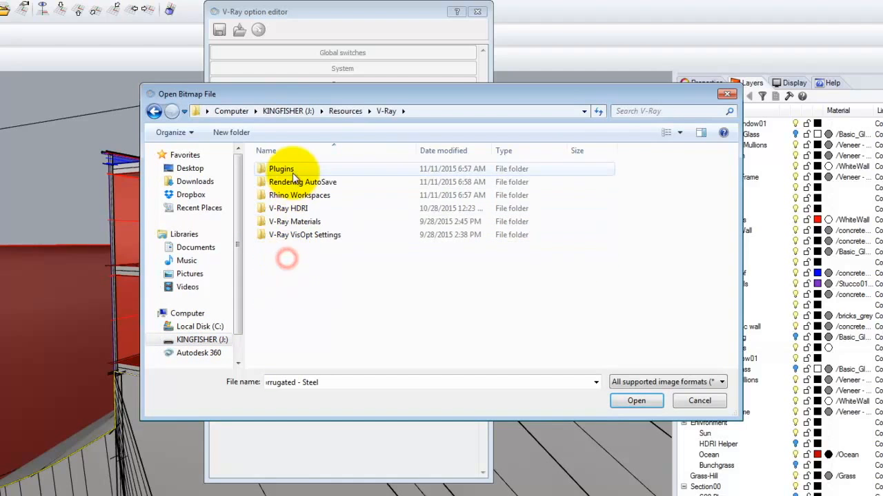
left_click(301, 210)
double_click(300, 209)
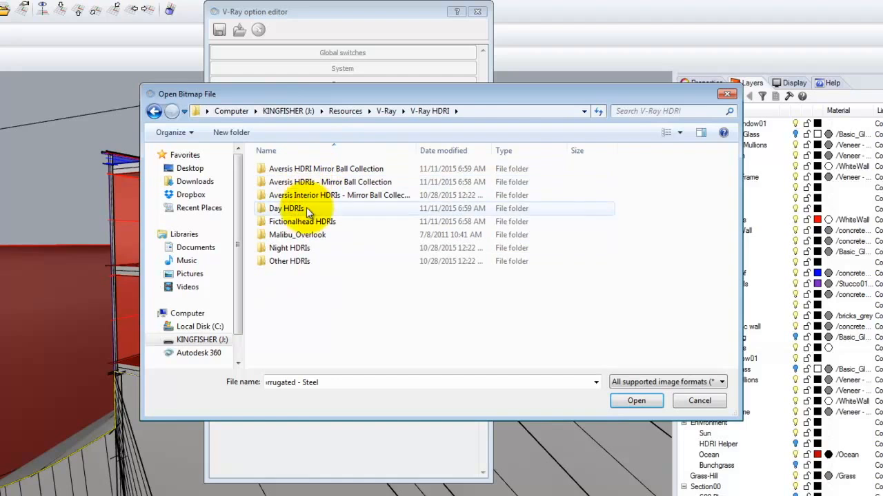
double_click(304, 236)
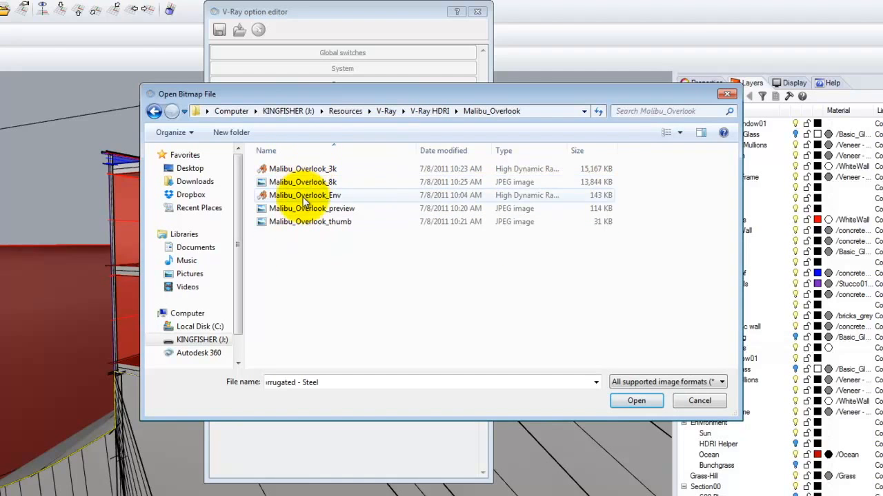
left_click(302, 195)
left_click(636, 401)
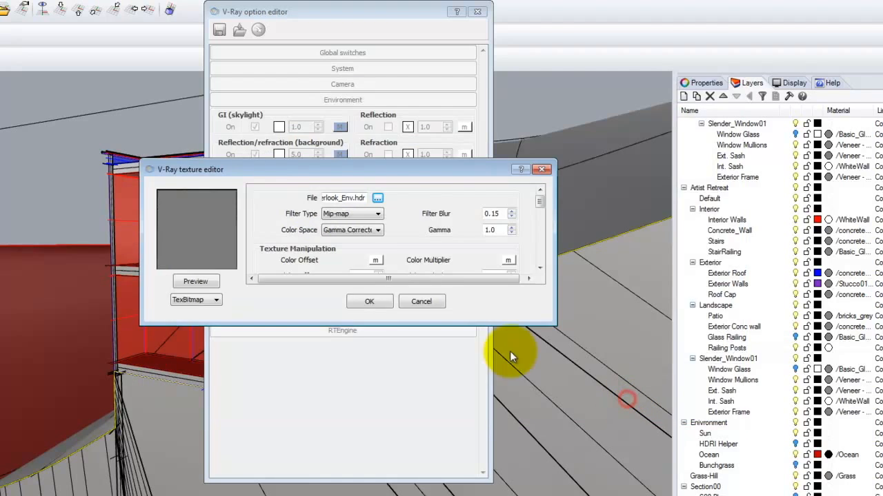
left_click(200, 282)
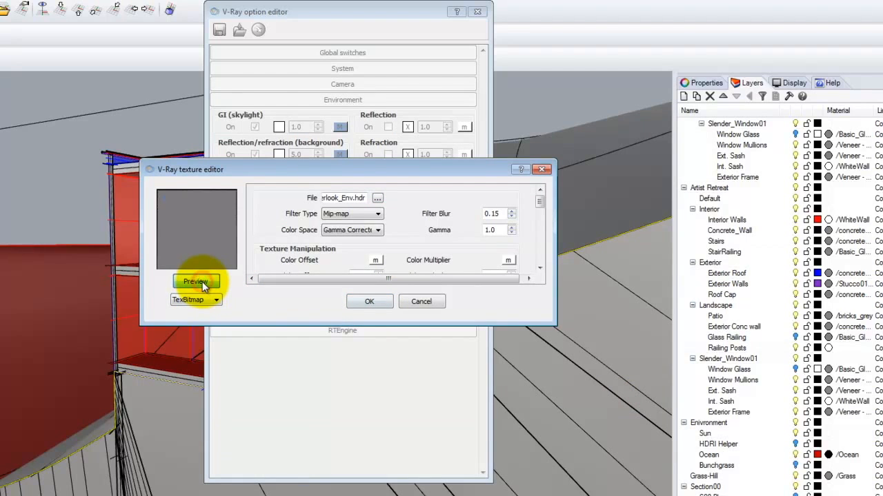
left_click(371, 303)
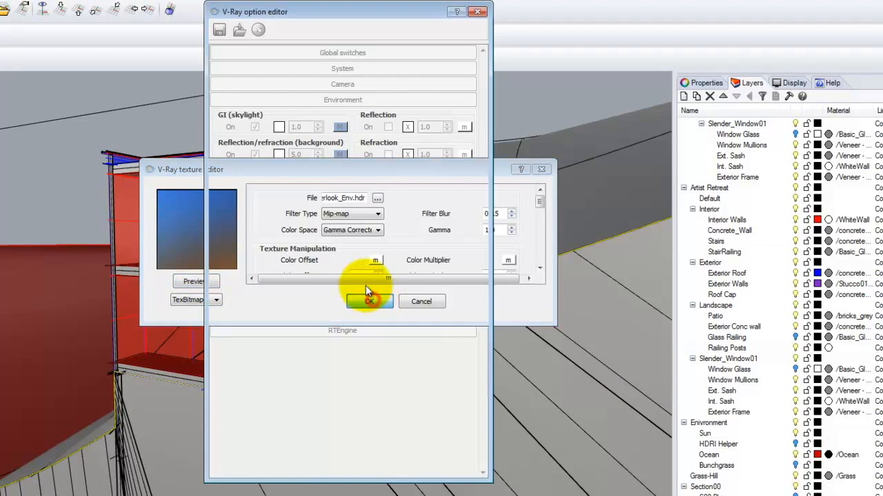
Relink the reflection/refraction background texture to Malibu_Overlook_3k, update its preview, accept it and collapse the environment settings
left_click(339, 154)
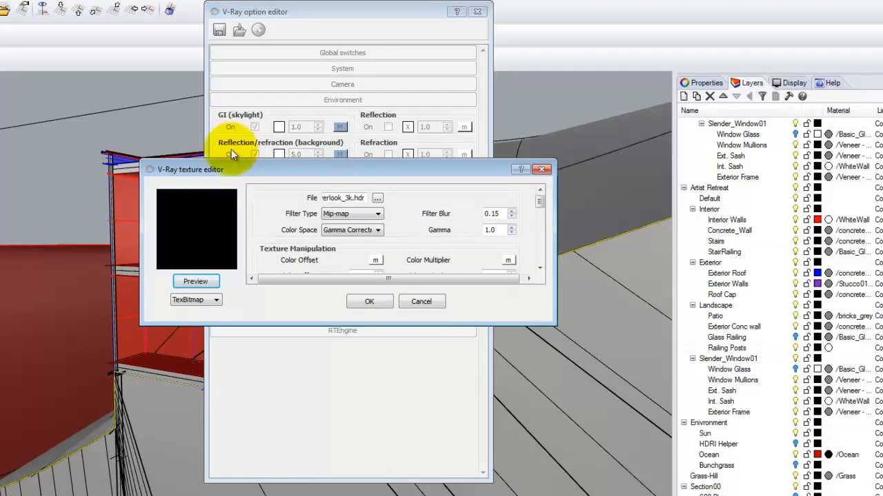
left_click(377, 198)
left_click(303, 169)
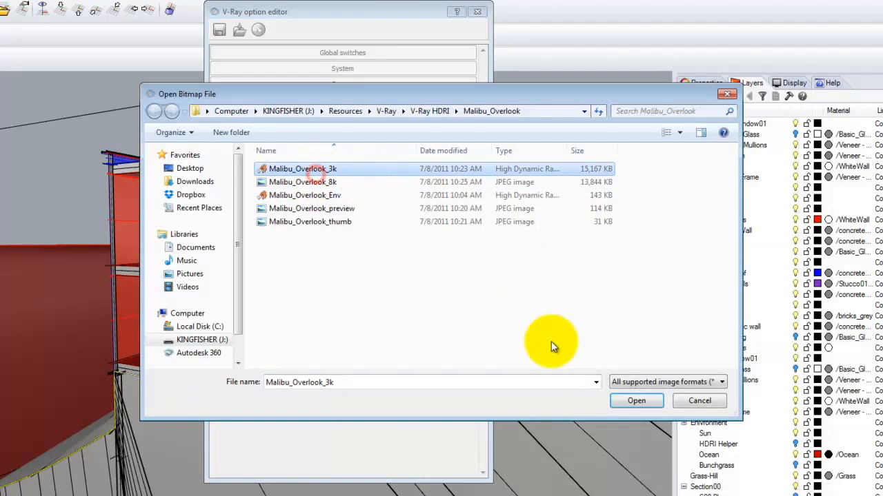
left_click(635, 403)
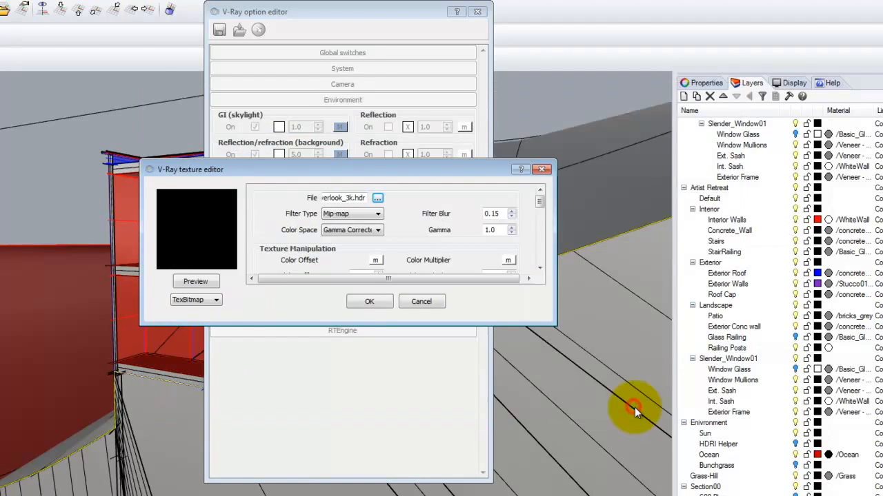
left_click(197, 285)
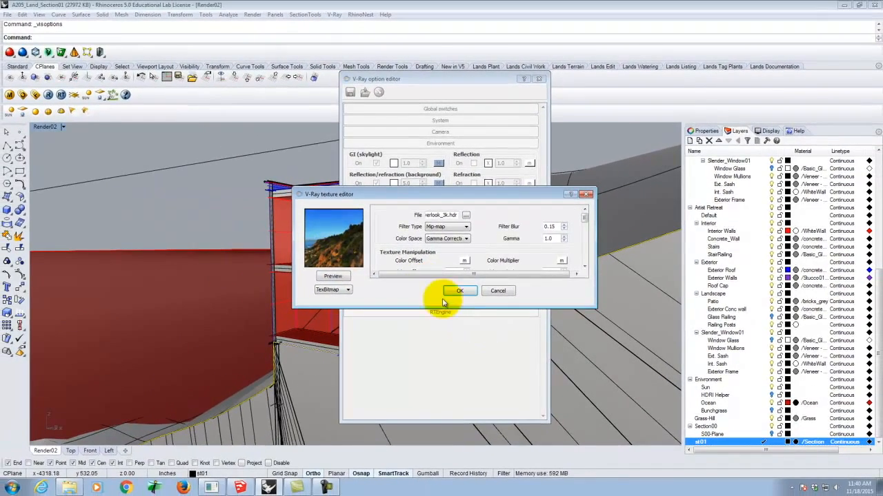
left_click(457, 290)
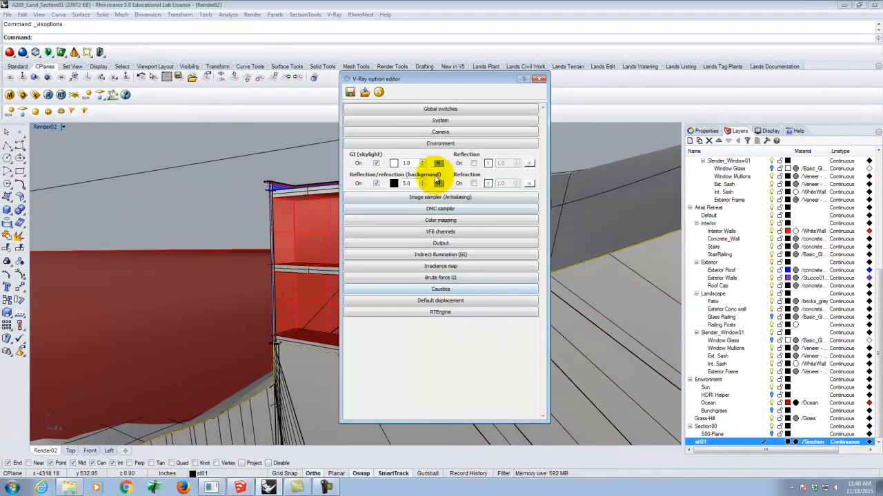
left_click(433, 143)
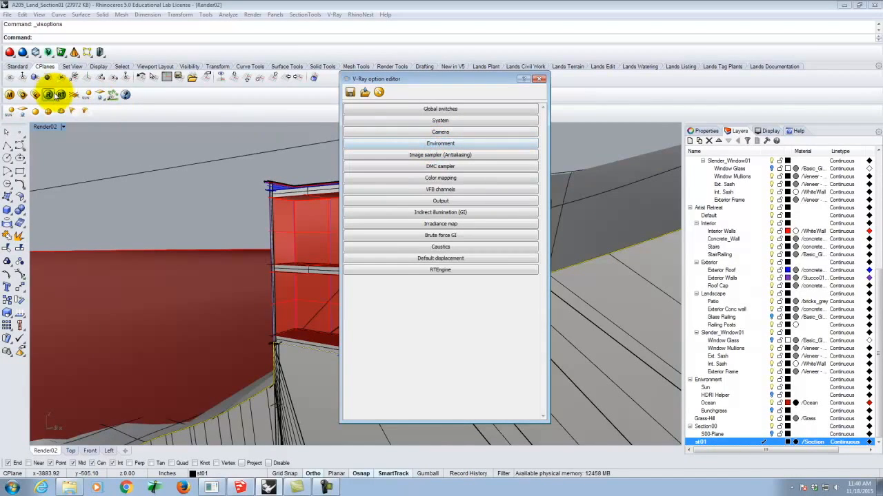
Check the concrete_05 material by updating its preview in the V-Ray material editor, and close the editor
left_click(25, 96)
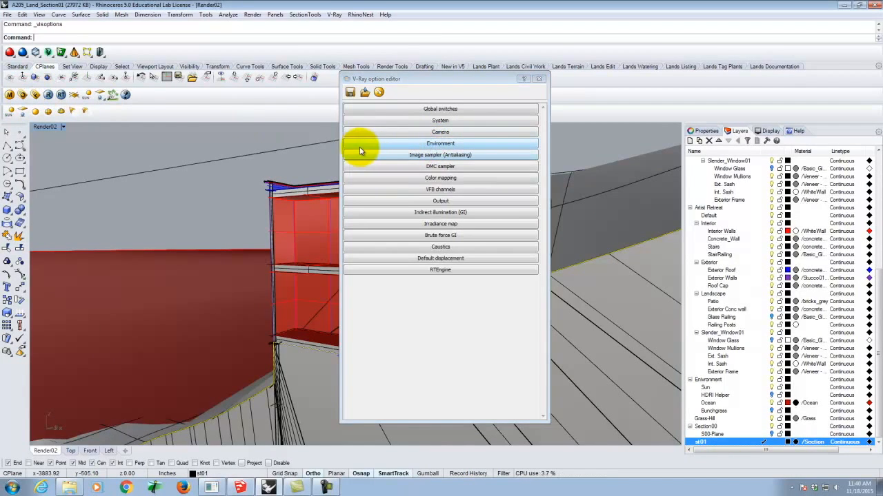
left_click(10, 95)
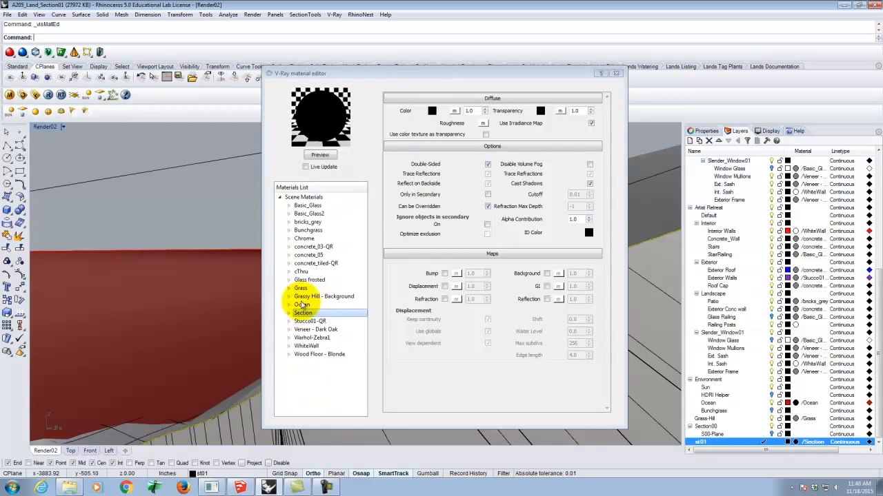
left_click(305, 255)
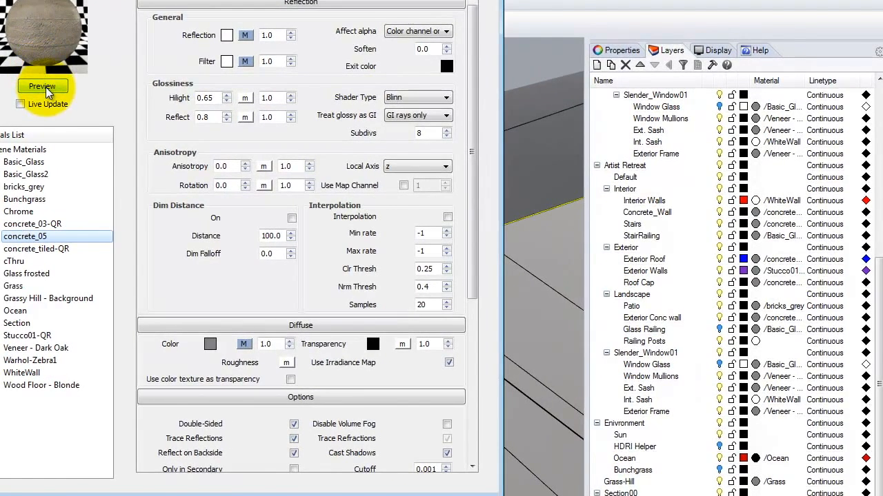
left_click(43, 87)
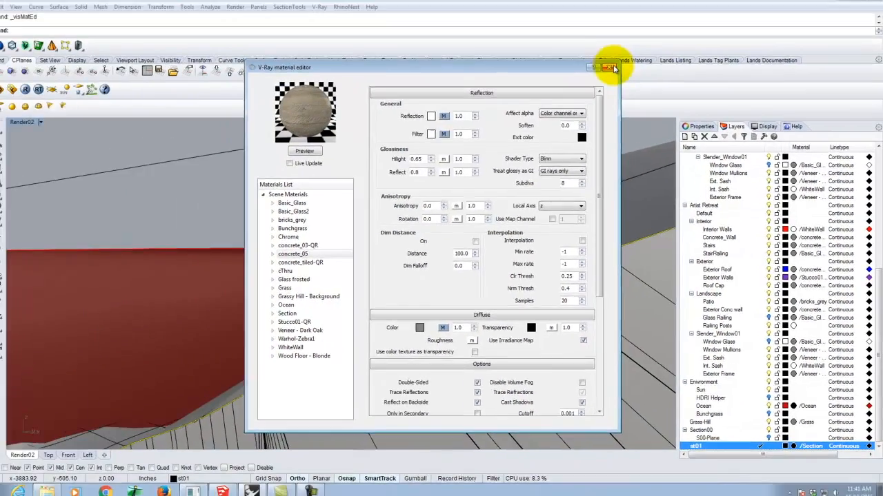
left_click(614, 65)
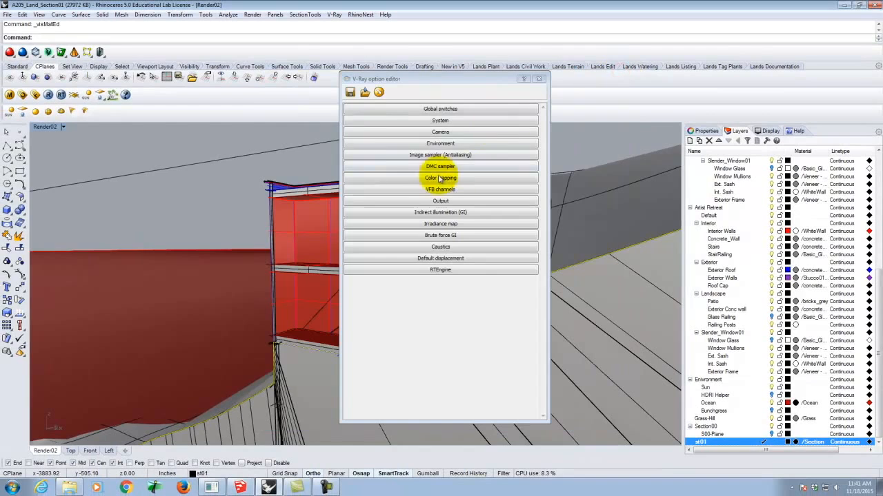
Set the render output width to 300, match the height to the view's aspect and lock the image aspect ratio
left_click(440, 200)
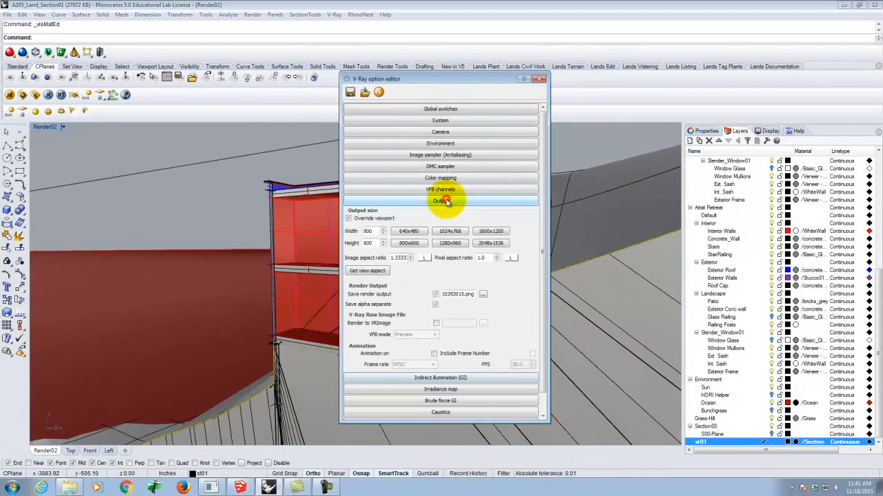
double_click(378, 231)
type("300")
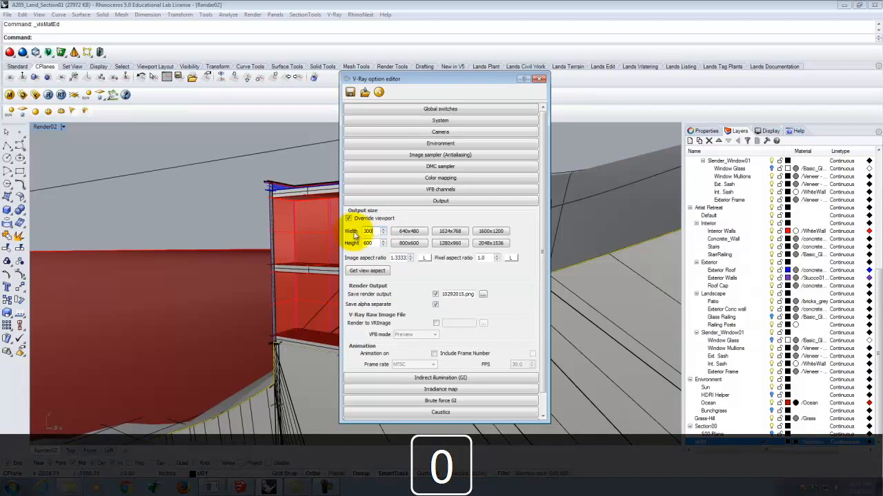
left_click(367, 270)
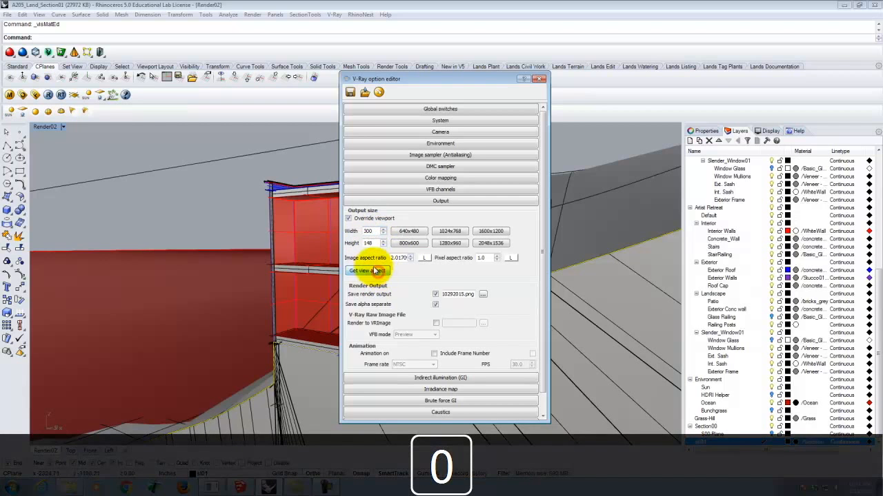
left_click(424, 258)
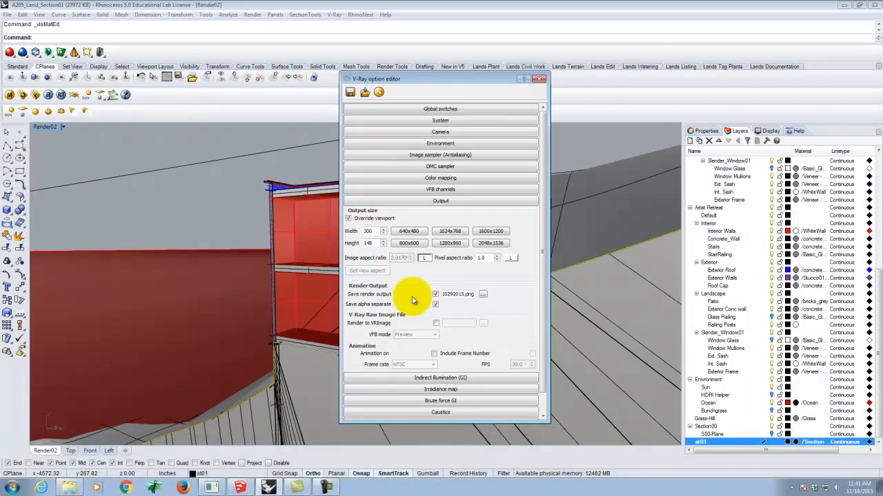
left_click(375, 235)
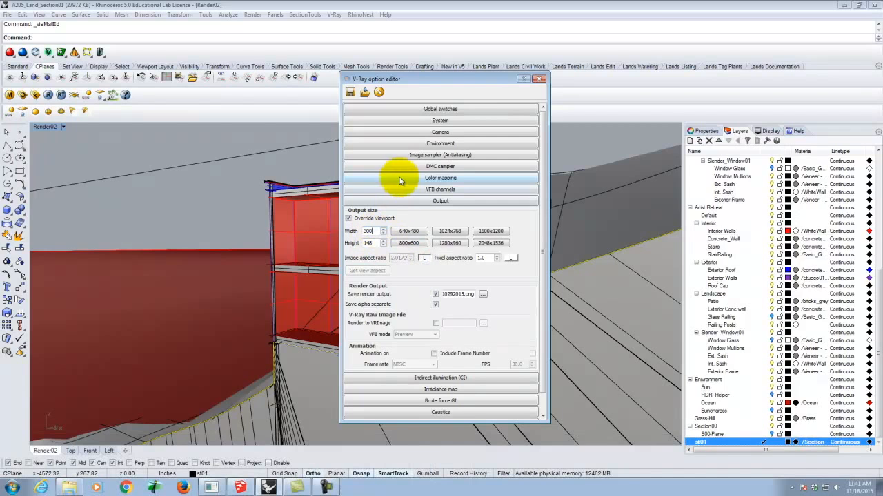
Check the render region division in the System settings, close the V-Ray options and save the model
left_click(449, 122)
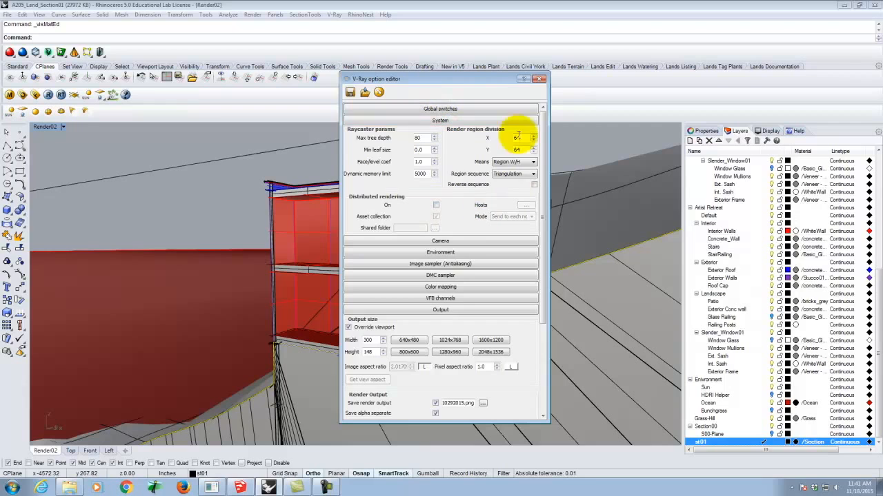
left_click(541, 79)
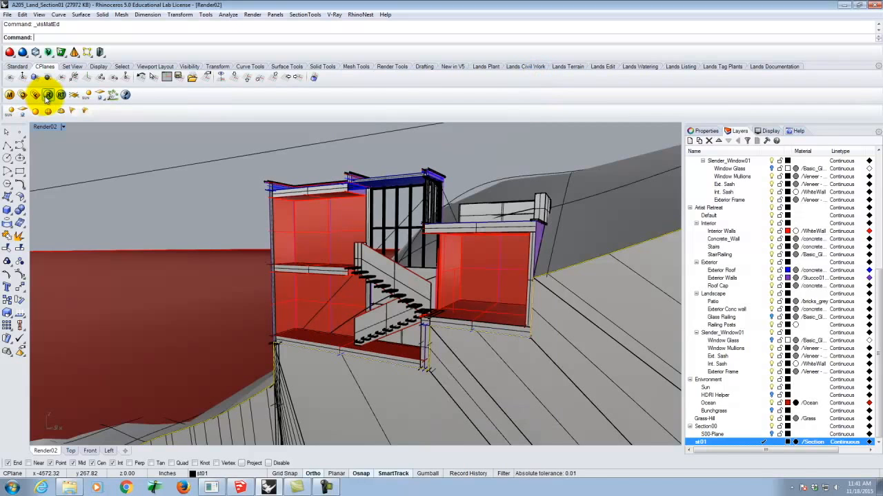
left_click(8, 15)
left_click(22, 60)
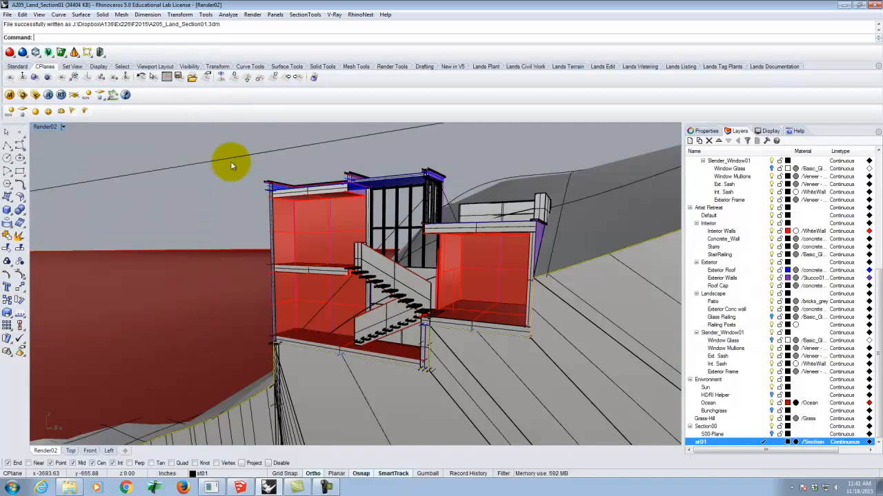
Render the Render02 view with V-Ray, enlarge the frame buffer and inspect the section rendering up close
left_click(48, 96)
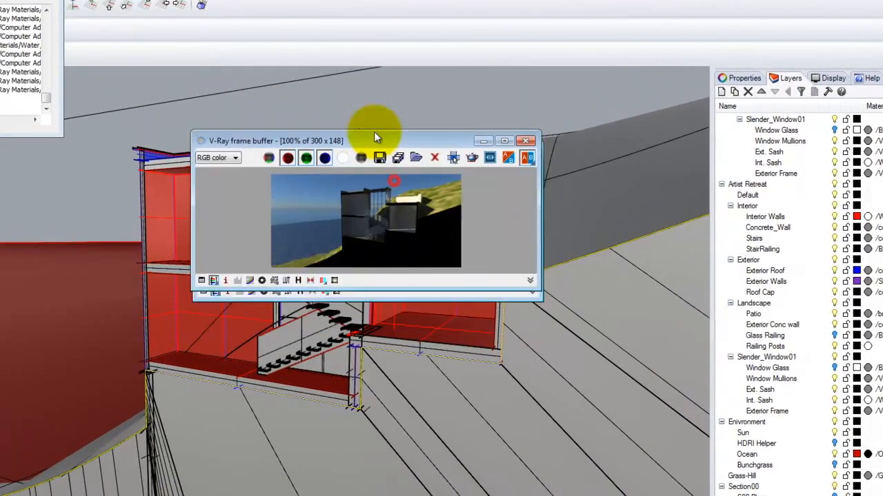
left_click_drag(374, 137, 335, 40)
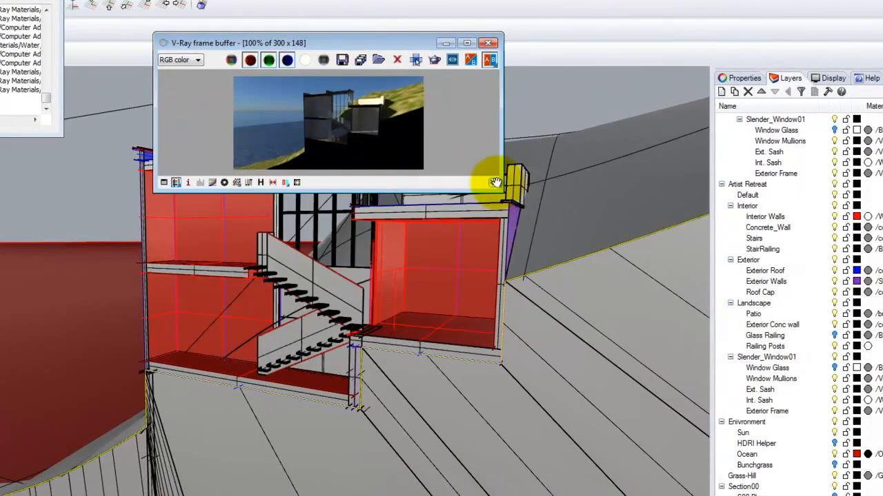
left_click_drag(507, 188, 691, 460)
scroll(478, 258, "up", 2)
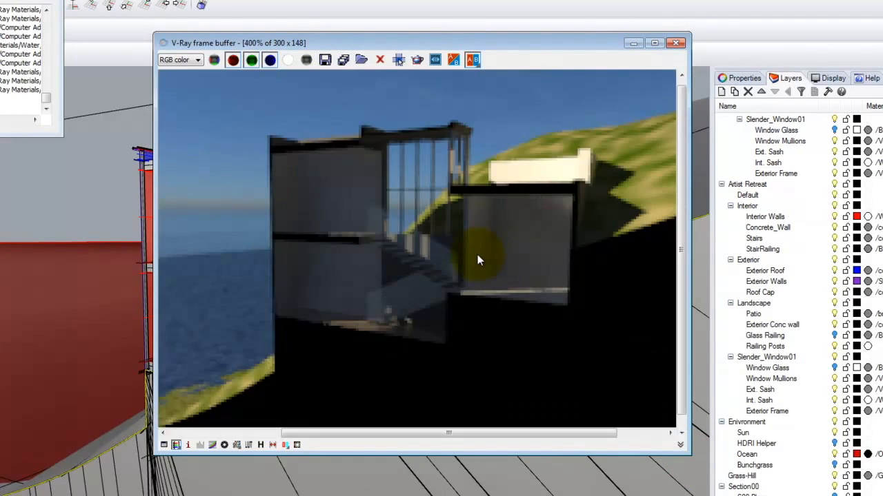
scroll(477, 258, "down", 1)
scroll(386, 166, "up", 1)
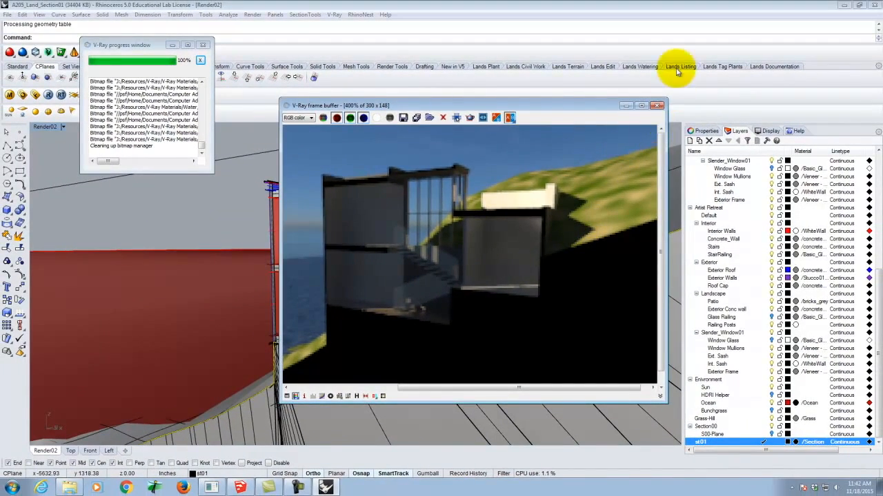
Close the frame buffer, then enable distributed rendering in the V-Ray options and resolve the listed render servers
left_click(657, 106)
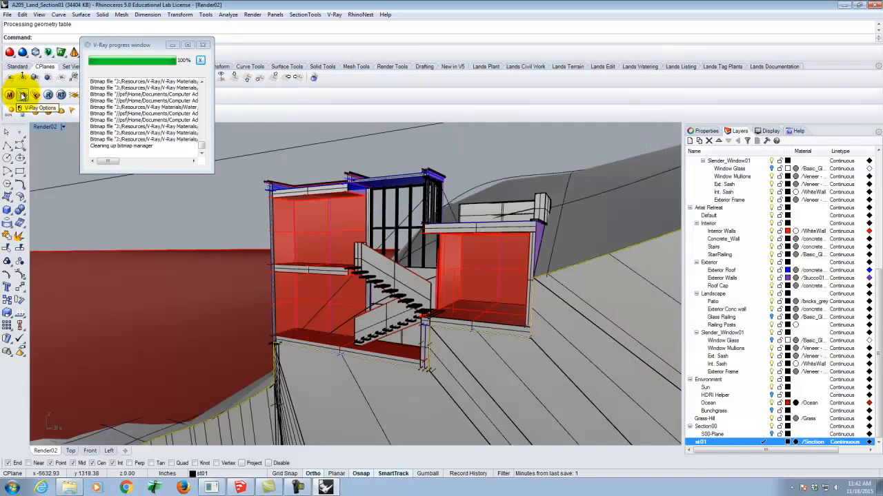
left_click(22, 95)
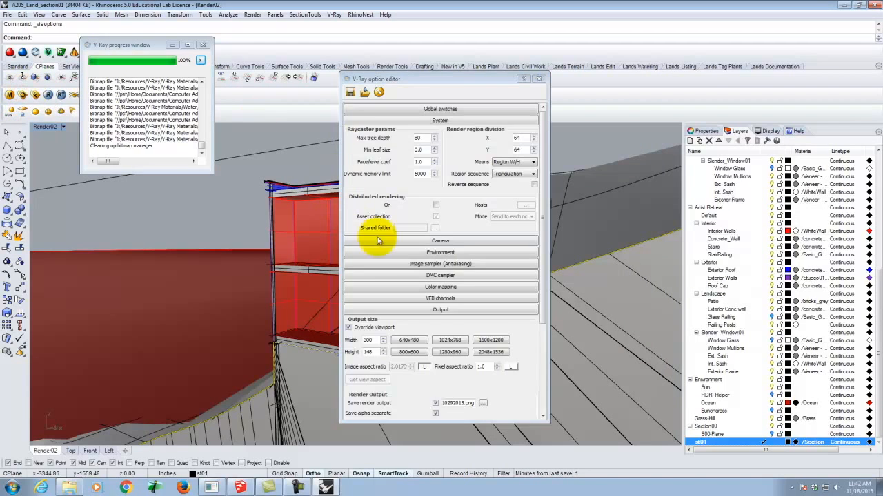
left_click(435, 206)
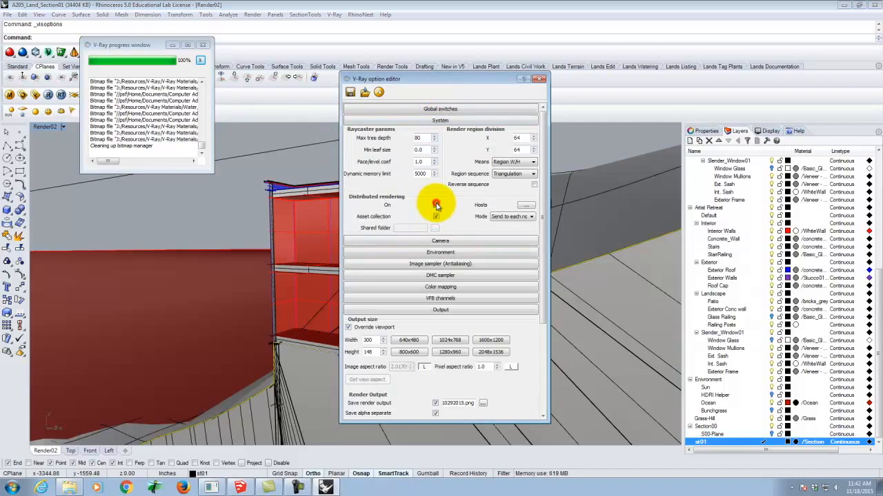
left_click(527, 207)
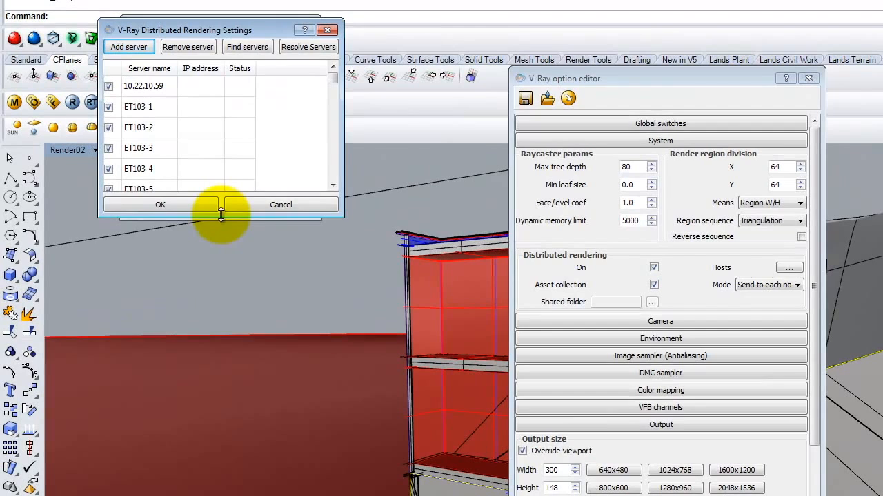
left_click_drag(223, 218, 227, 476)
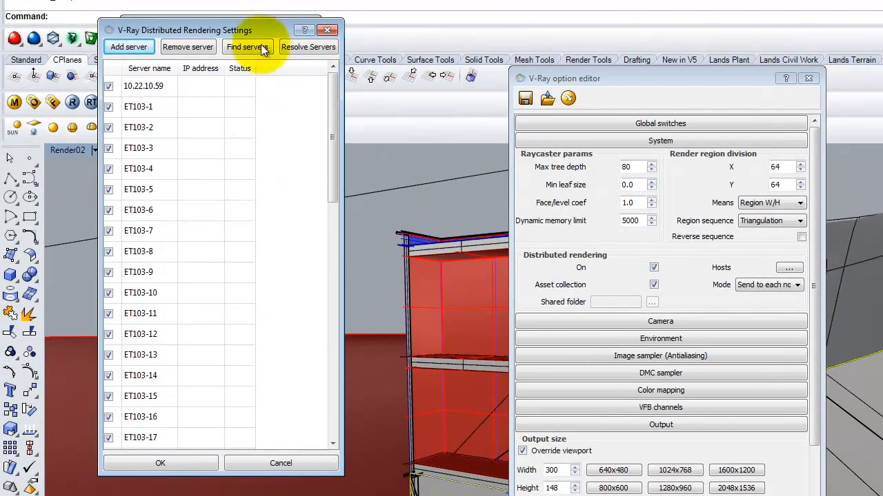
left_click(305, 47)
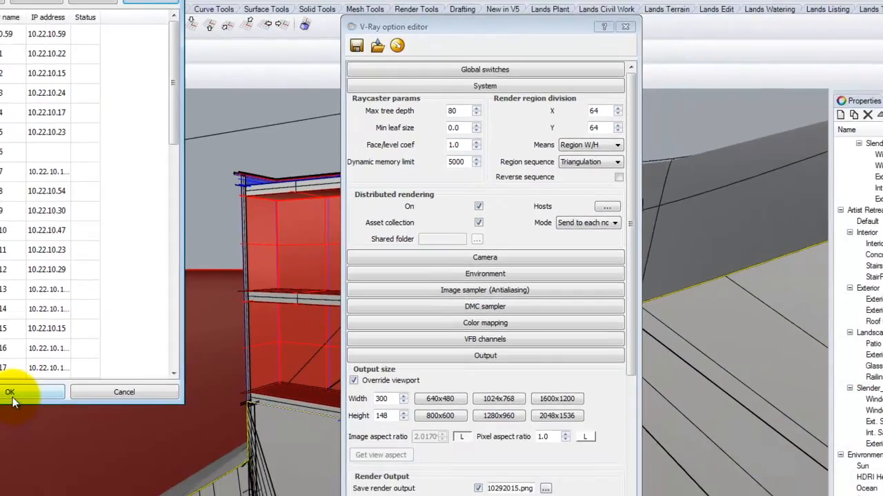
left_click(160, 462)
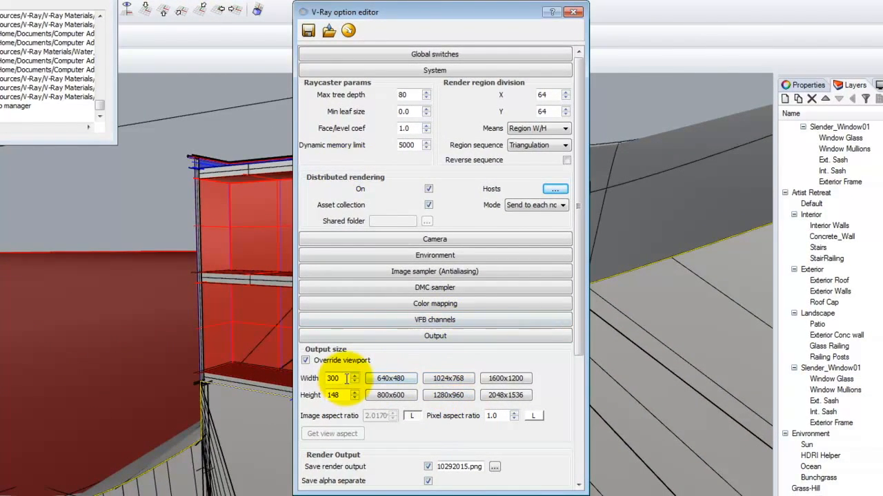
Set the render output size to 2048 by 1015 and change the auto-save file name's prefix to E226_Section01
left_click(511, 397)
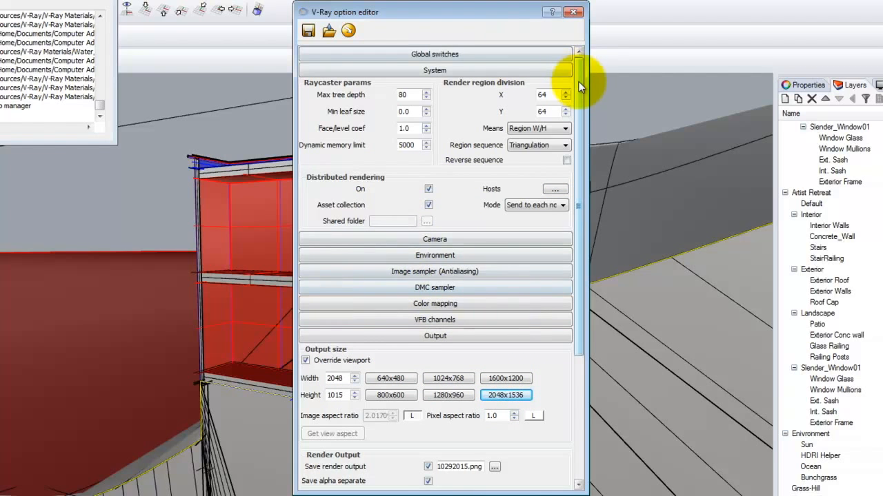
left_click_drag(578, 83, 577, 223)
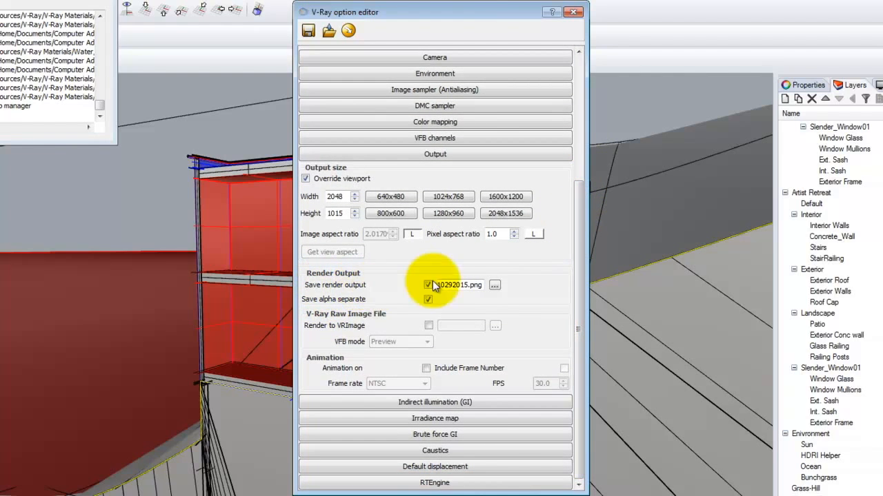
left_click(494, 286)
left_click(395, 364)
left_click(332, 364)
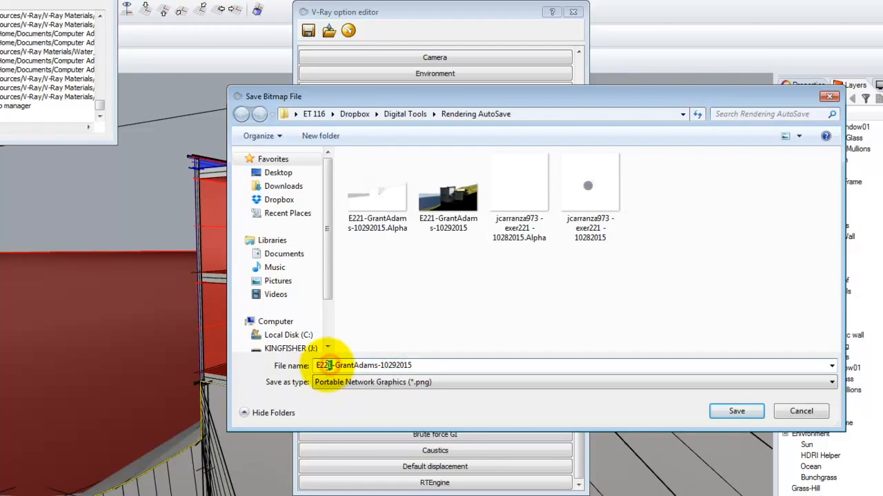
key("BackSpace")
type("6")
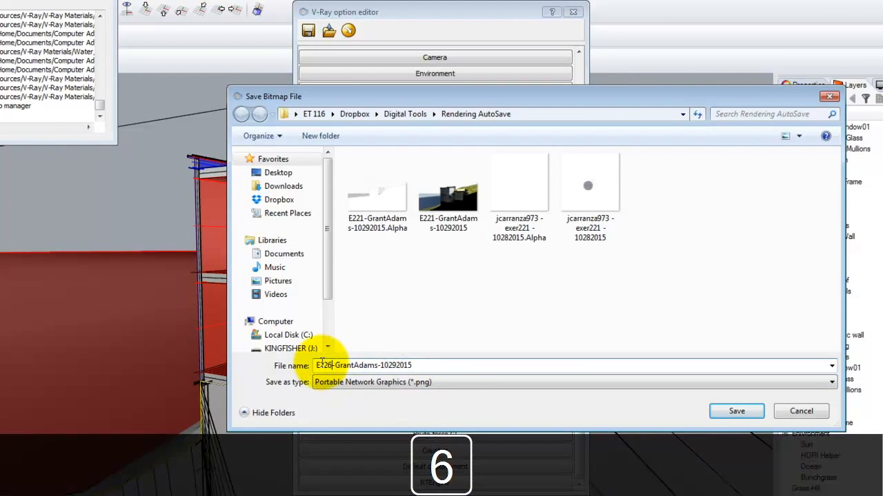
type(" Section01")
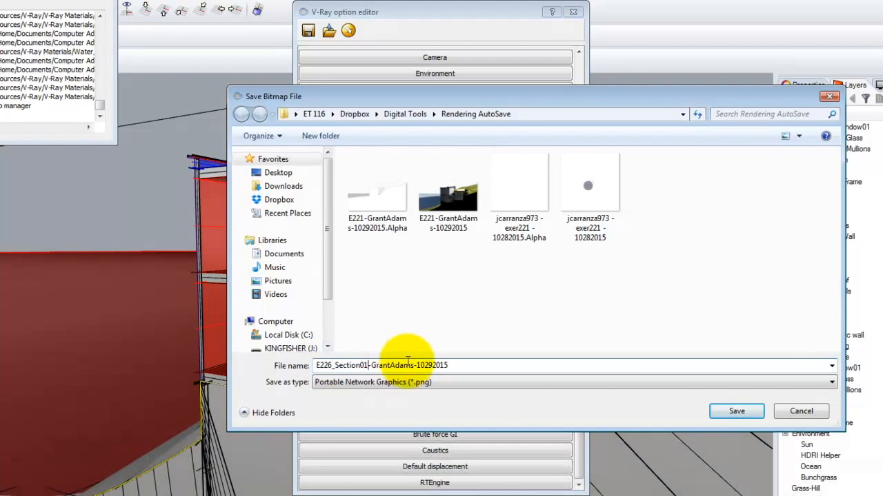
Change the date in the auto-save file name to 11182015, save the PNG output path and close the V-Ray options
left_click_drag(420, 365, 504, 369)
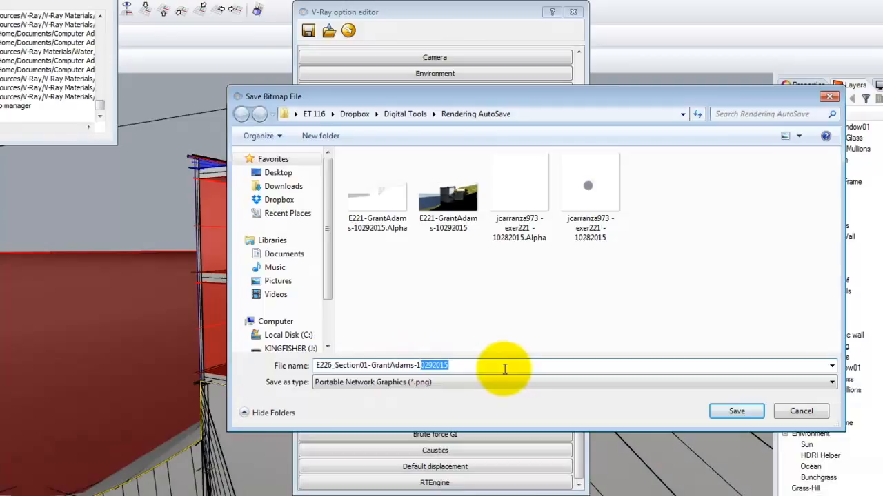
type("1")
type("18")
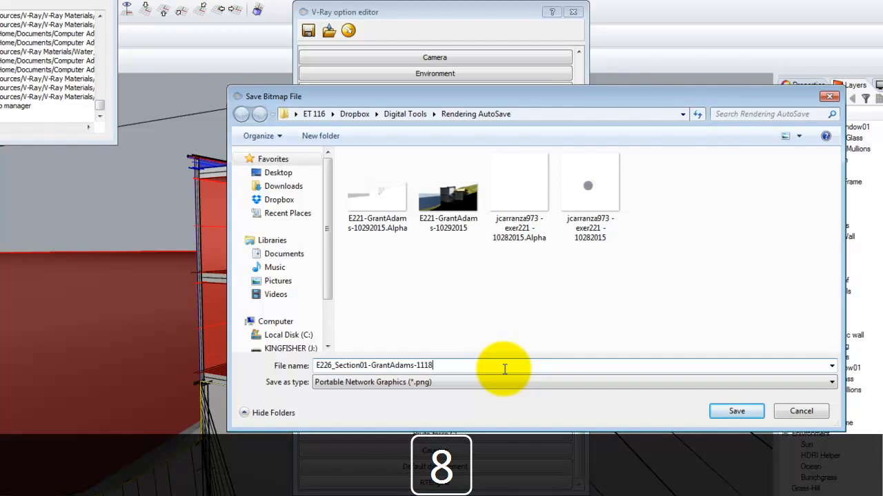
type("2015")
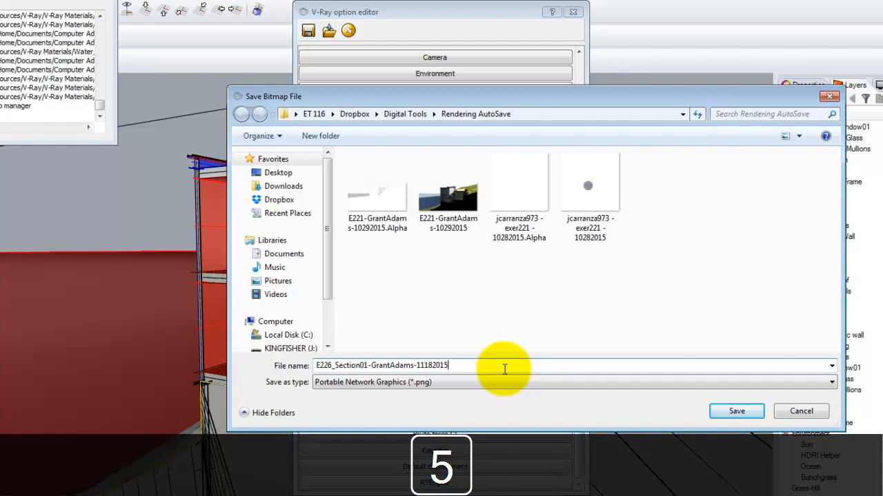
left_click(737, 411)
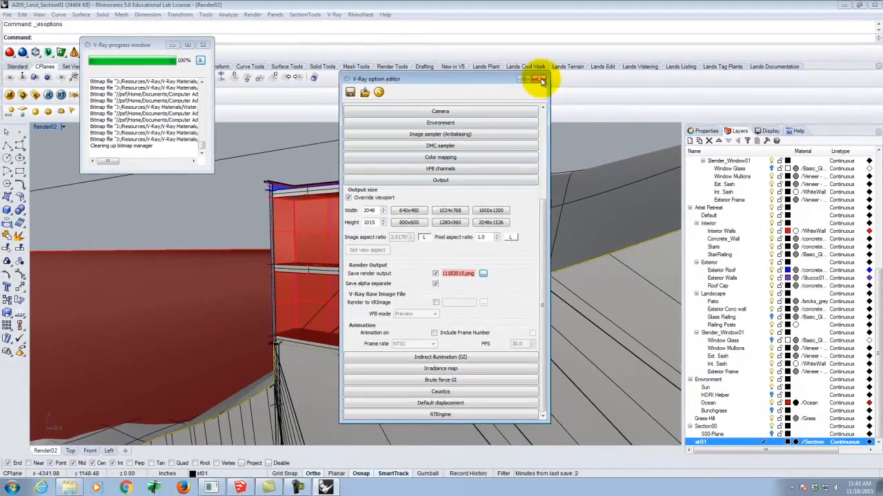
left_click(573, 11)
Render the Render02 view with V-Ray using the distributed rendering and high-resolution output settings
left_click(48, 95)
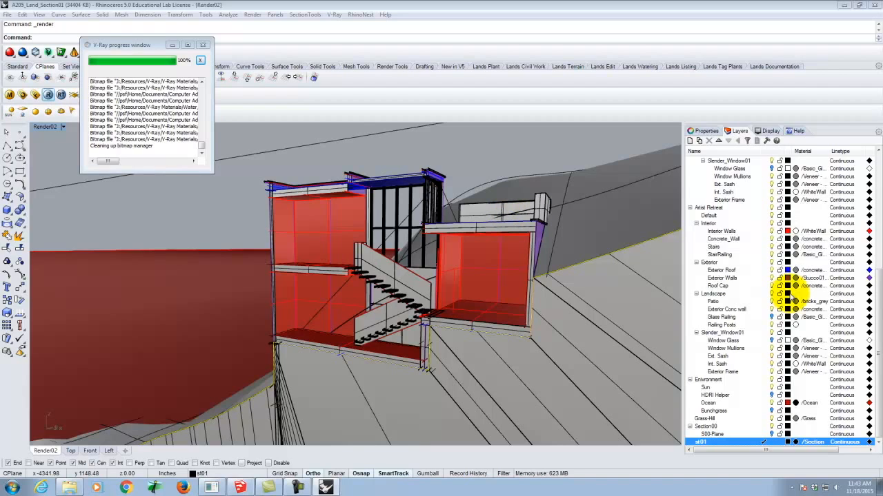
left_click(793, 487)
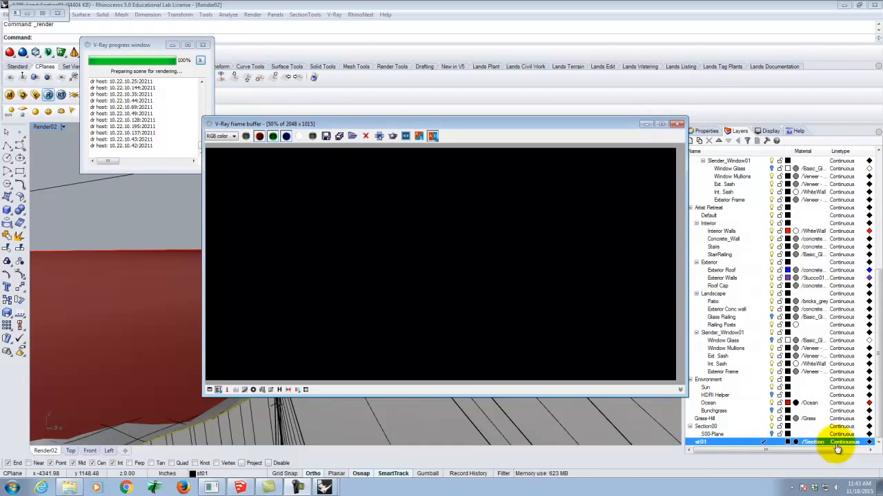
left_click(494, 127)
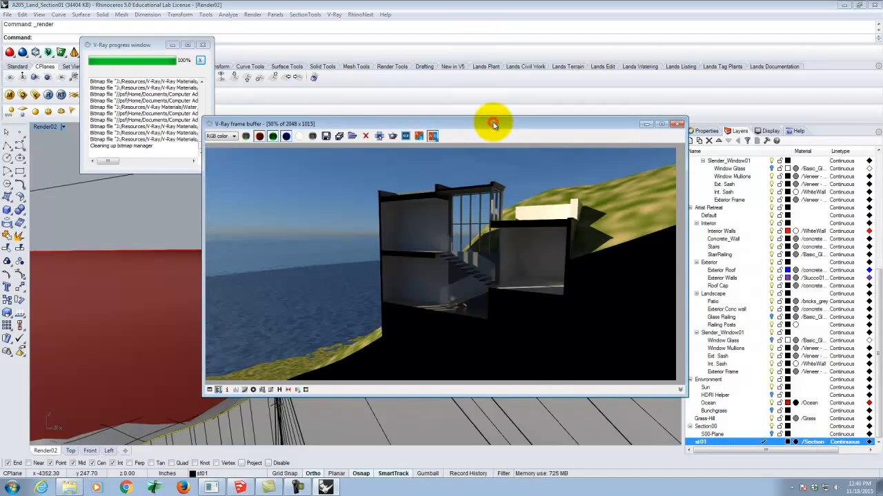
Enlarge the frame buffer and examine the high-resolution section rendering, including the stairs, interiors, cut faces and hillside
left_click_drag(493, 124, 463, 113)
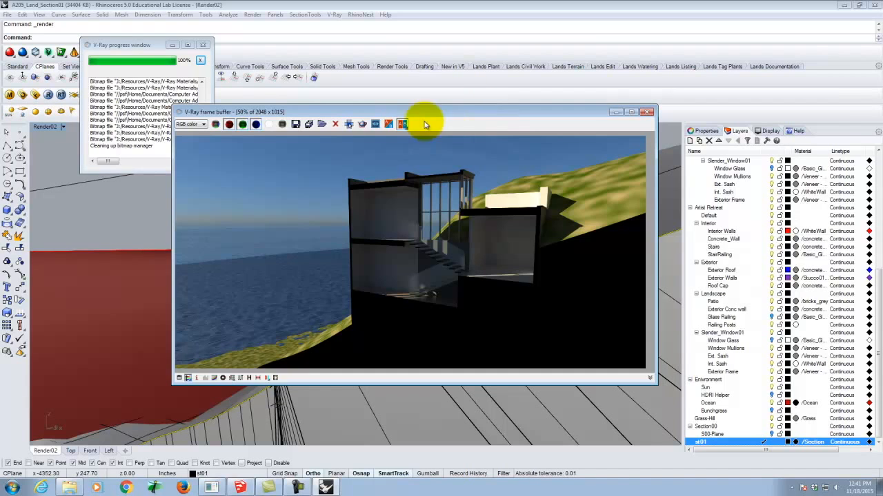
left_click_drag(418, 112, 331, 30)
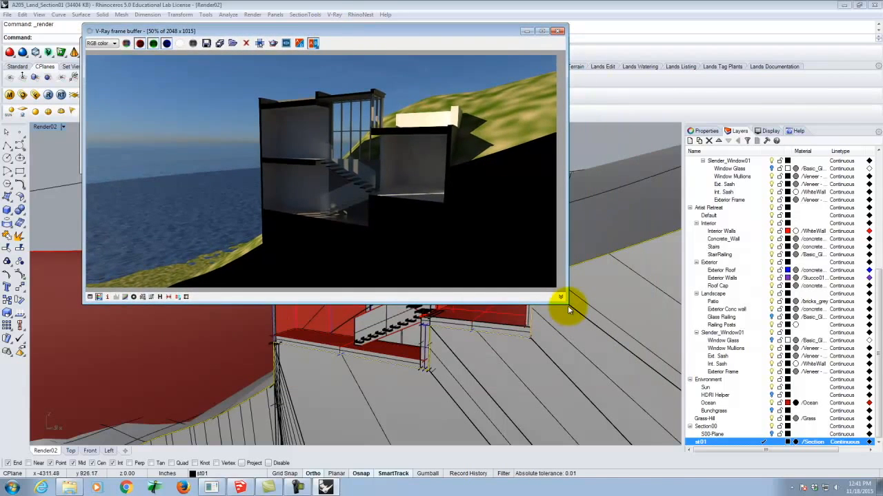
left_click_drag(568, 303, 783, 416)
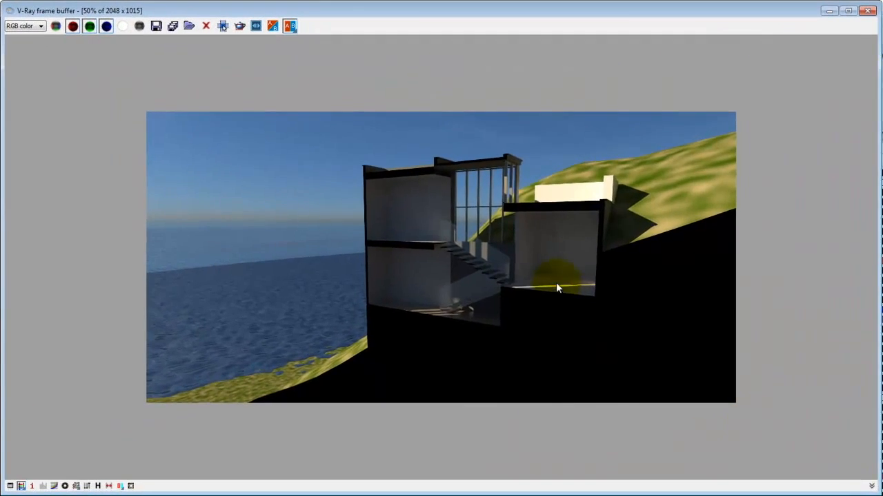
scroll(557, 288, "up", 2)
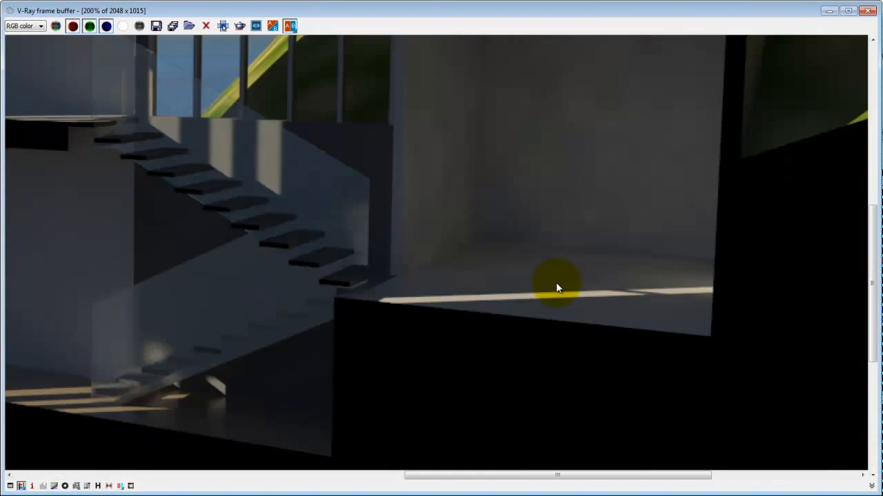
scroll(683, 345, "down", 1)
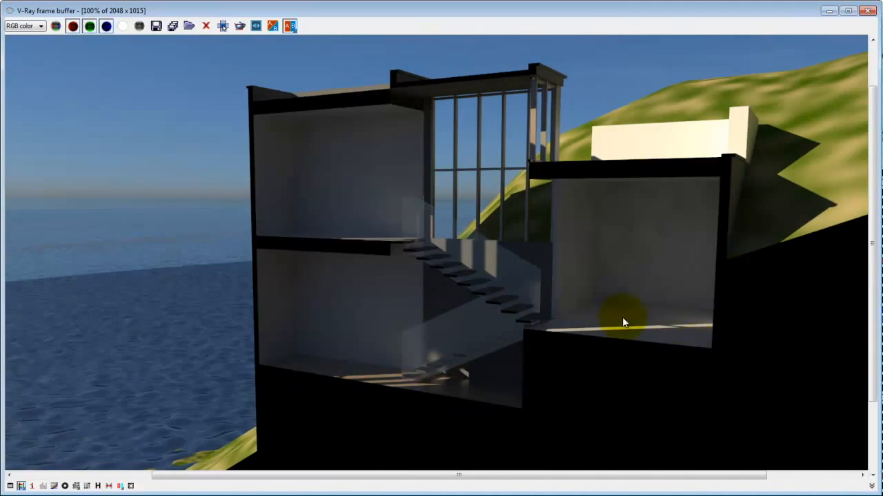
scroll(253, 146, "down", 1)
scroll(309, 187, "up", 1)
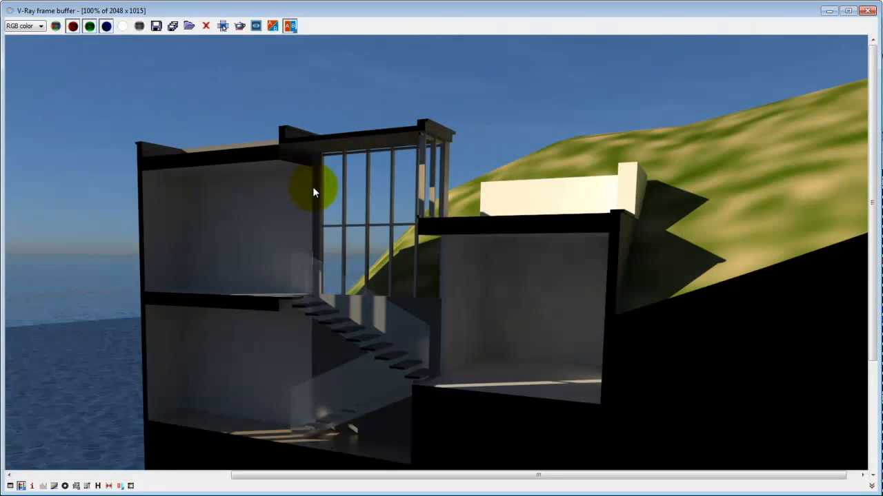
scroll(327, 177, "down", 1)
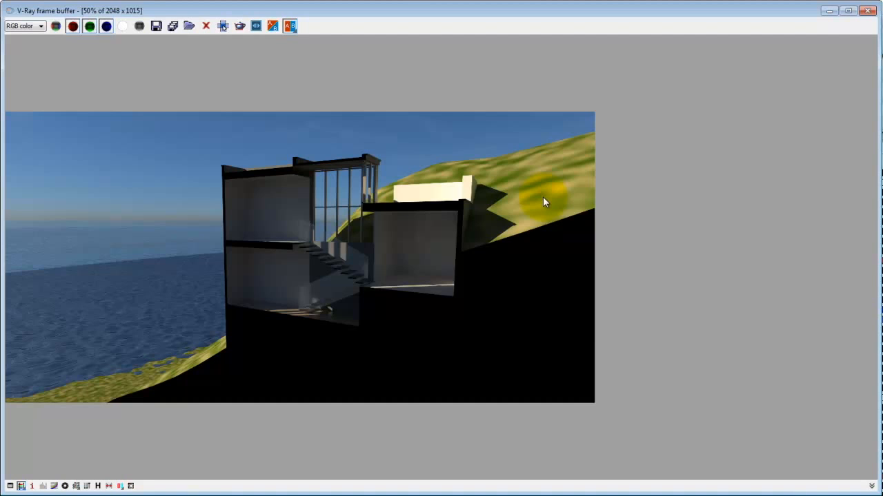
Save the rendering as the JPEG F2015-Sec_Test in the Dropbox/A136/Ex226/F2015 folder on the KINGFISHER drive
left_click(156, 26)
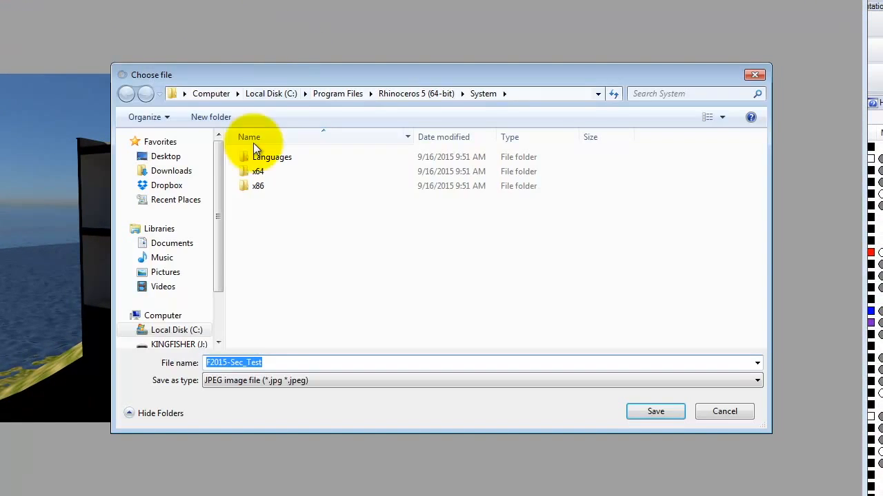
left_click(177, 344)
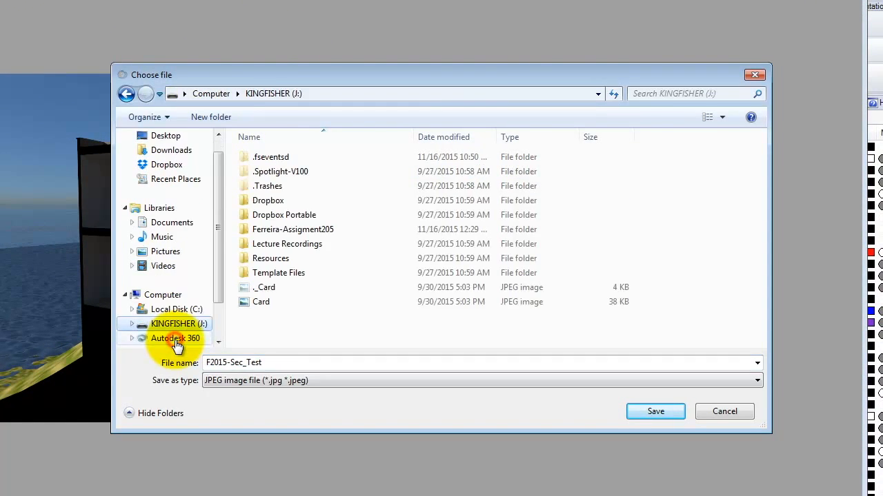
double_click(268, 199)
double_click(265, 186)
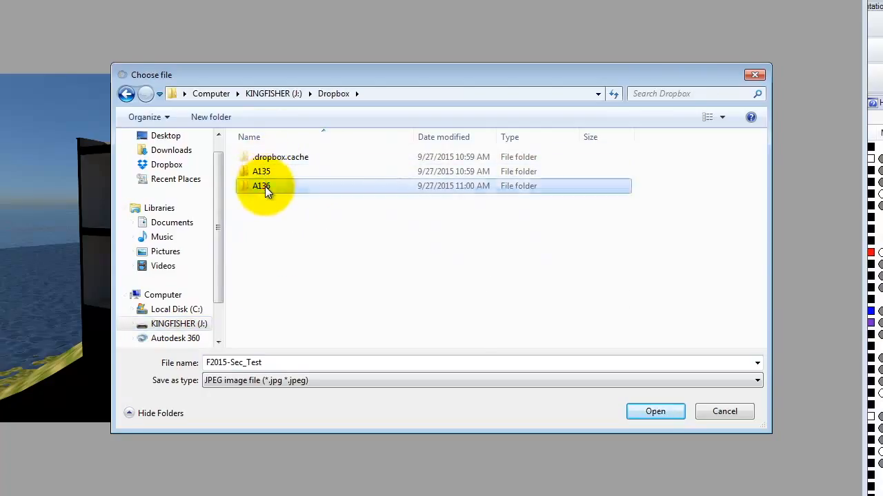
scroll(264, 308, "down", 2)
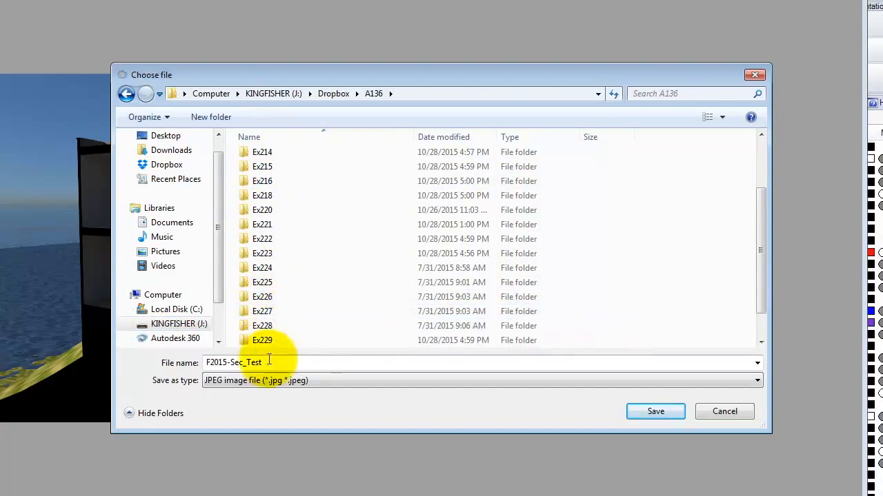
double_click(261, 296)
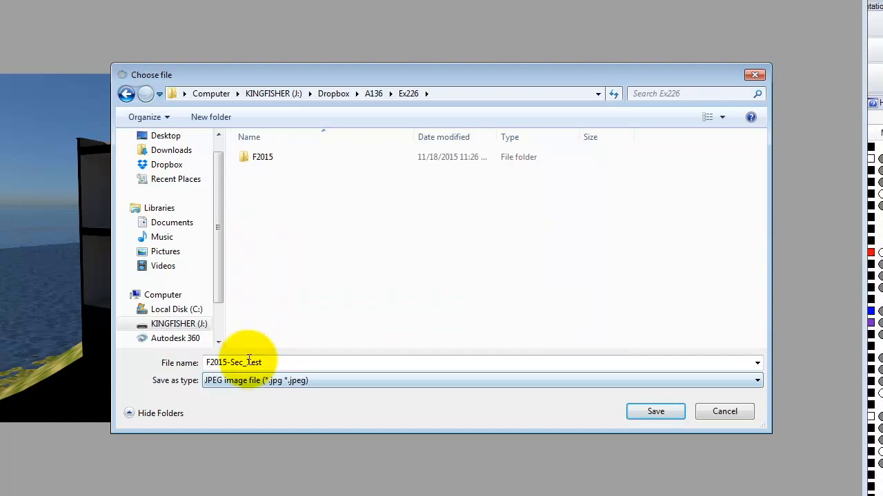
double_click(261, 159)
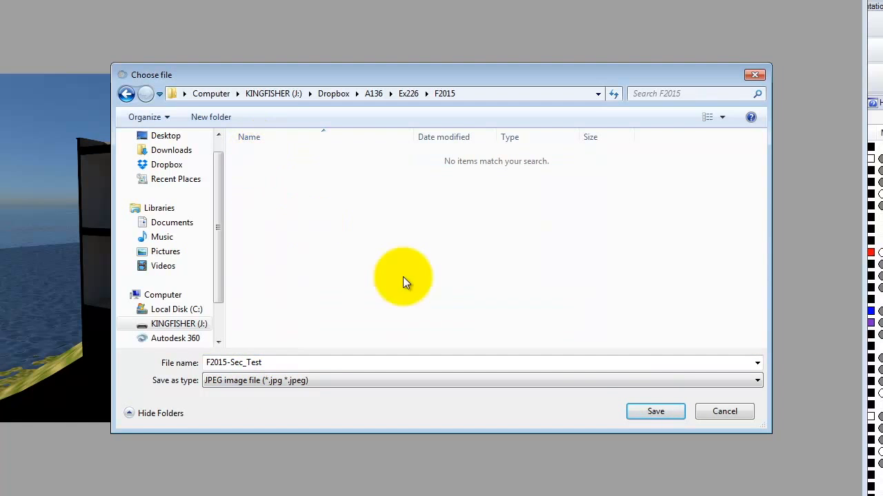
left_click(655, 411)
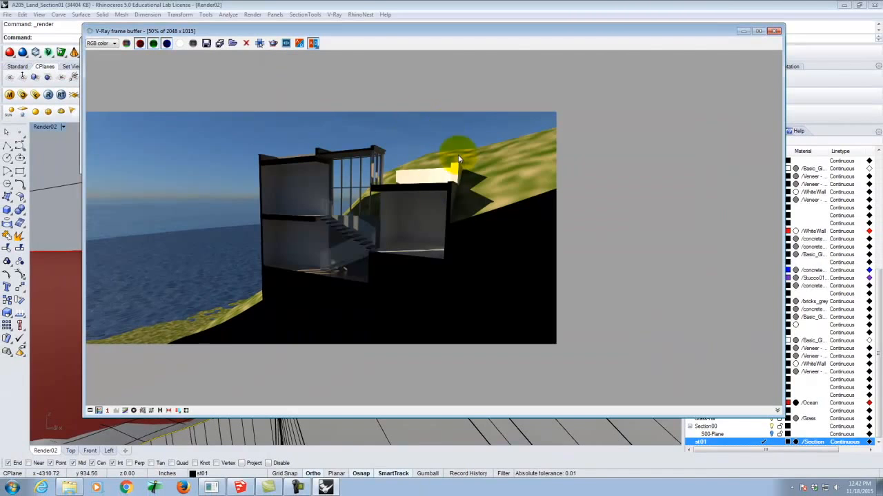
Close the frame buffer, display the object properties and deselect the two curves on the st01 layer
left_click(776, 30)
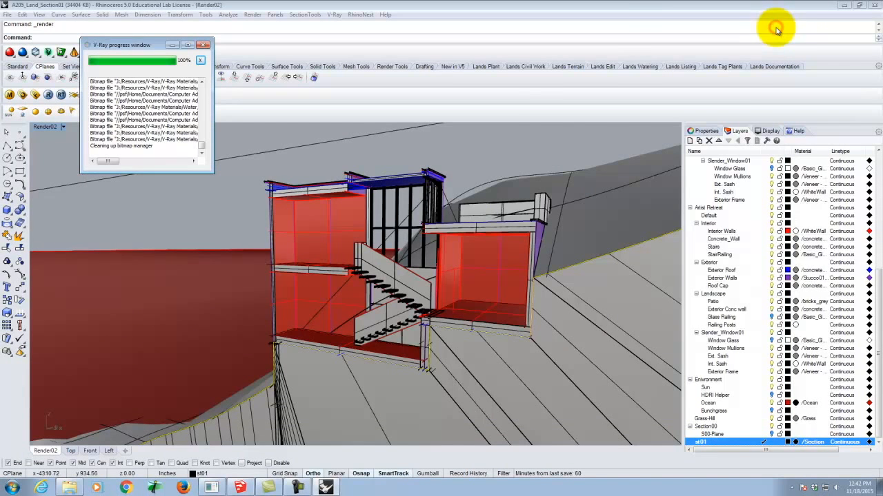
left_click(705, 131)
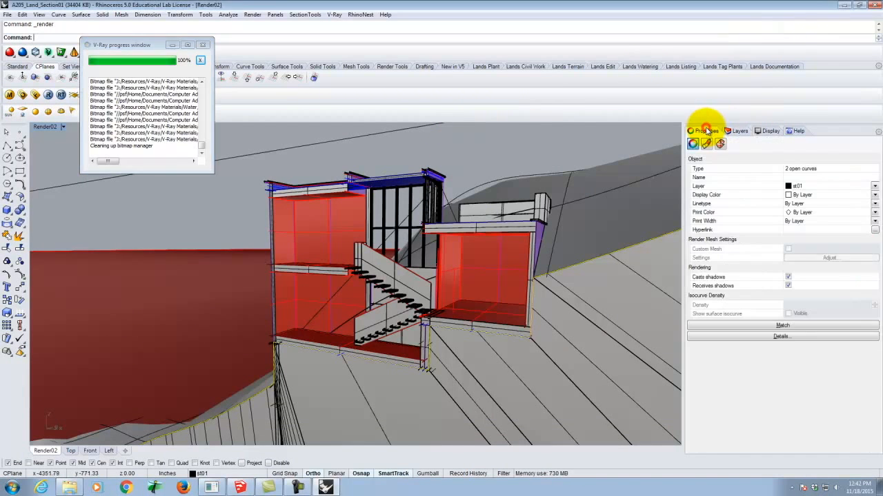
key("Escape")
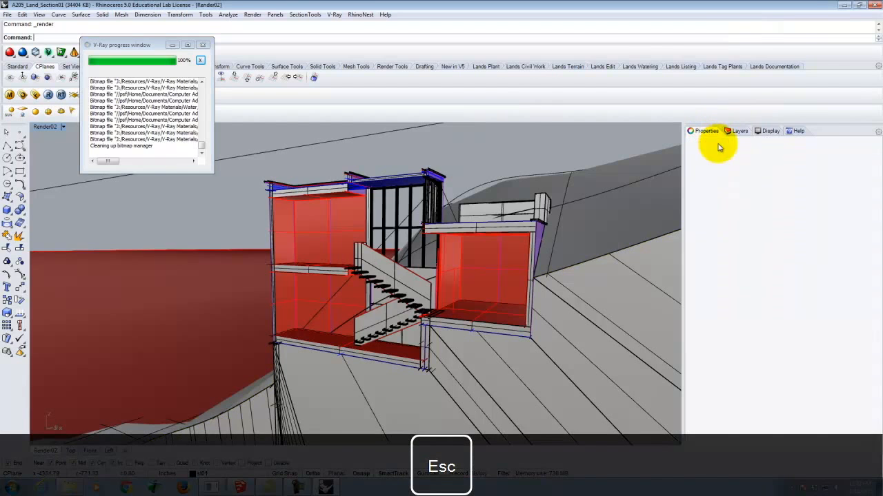
Set the Render02 viewport's projection to Parallel and orient it as a high axonometric view of the cut house
left_click(798, 180)
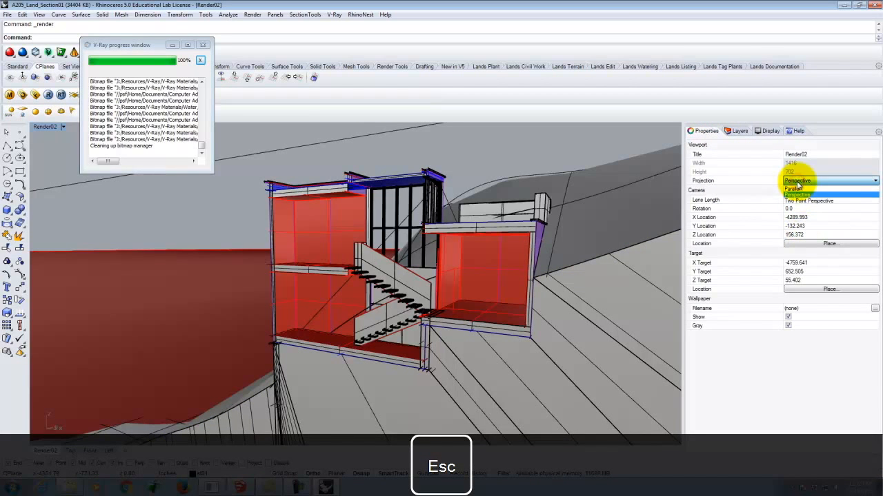
left_click(798, 189)
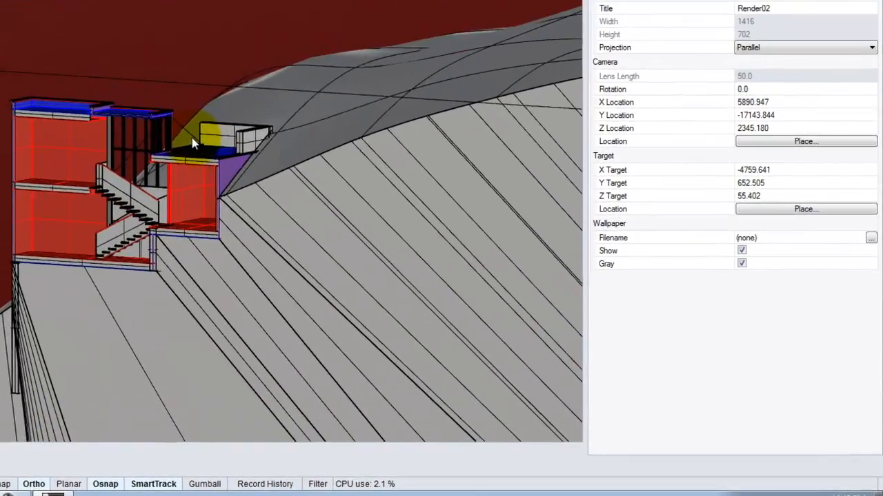
right_click_drag(191, 144, 80, 171)
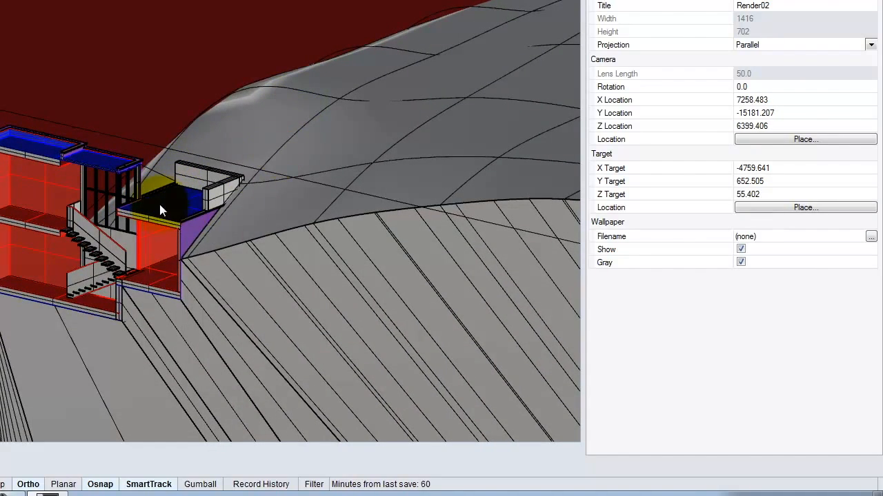
right_click_drag(220, 220, 187, 269)
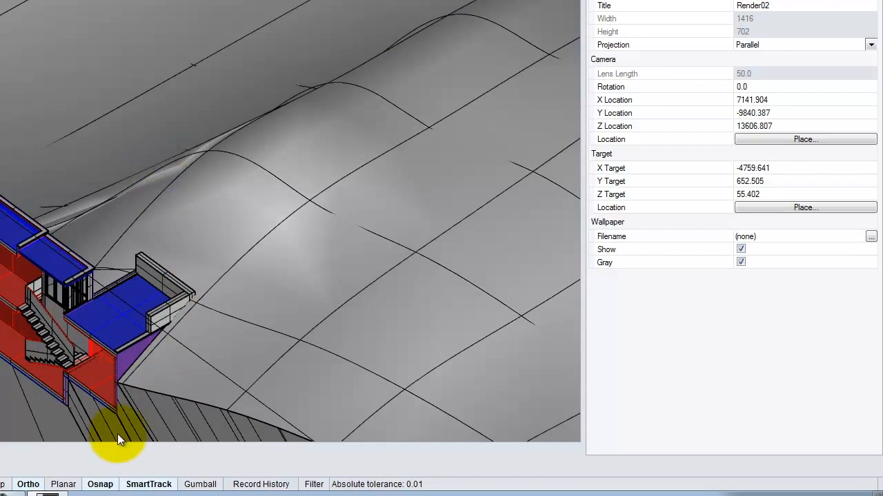
scroll(116, 433, "up", 4)
scroll(116, 426, "up", 2)
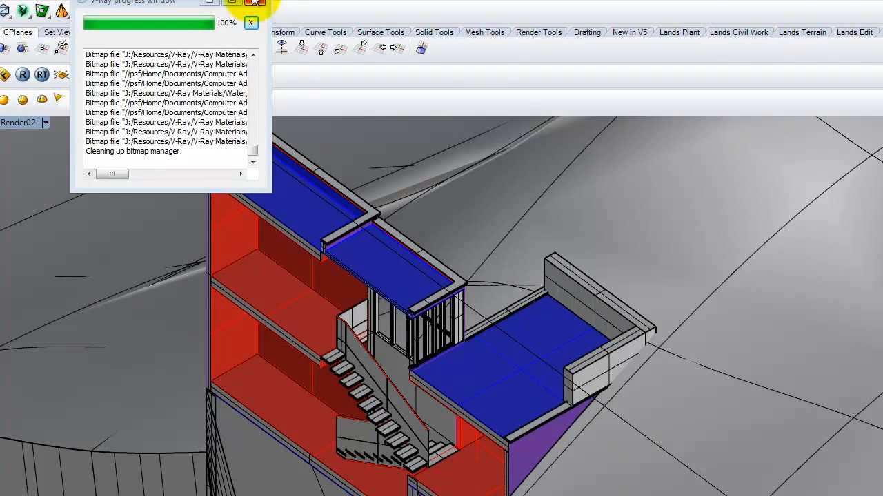
Close the V-Ray progress window and lower the axonometric angle to show the rooms and stairs of the cut house
left_click(256, 3)
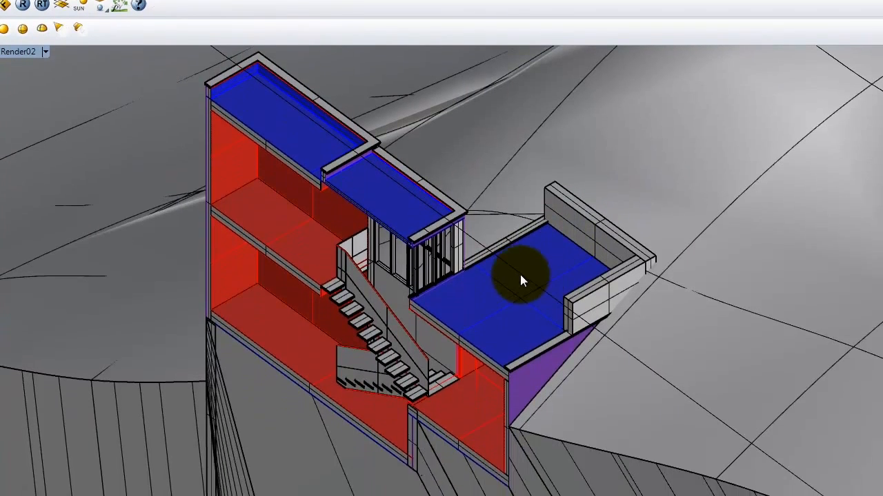
right_click_drag(508, 338, 550, 318)
right_click_drag(552, 241, 383, 228)
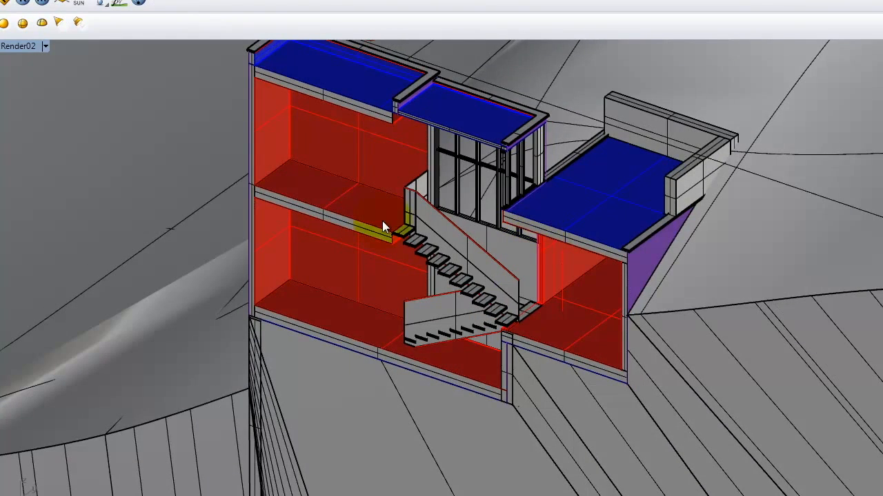
left_click(44, 45)
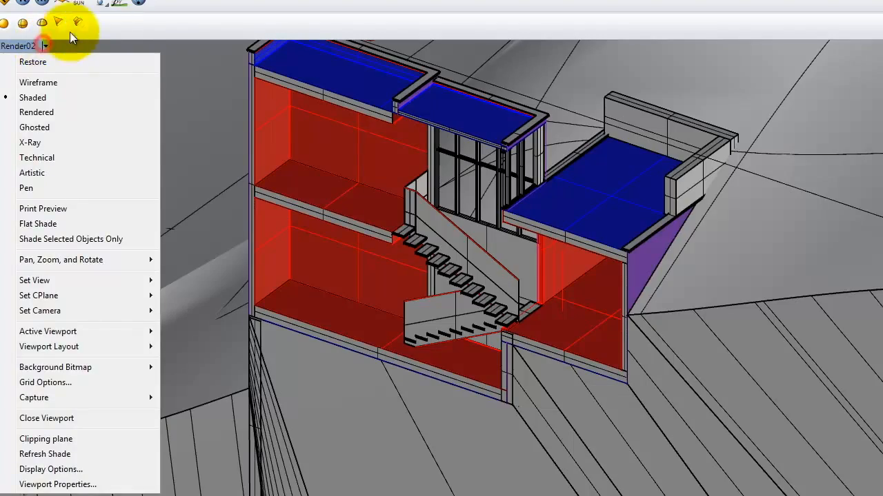
left_click(40, 46)
Orient the parallel Render02 view straight onto the cut face of the house and frame the whole section
right_click_drag(362, 255, 440, 224)
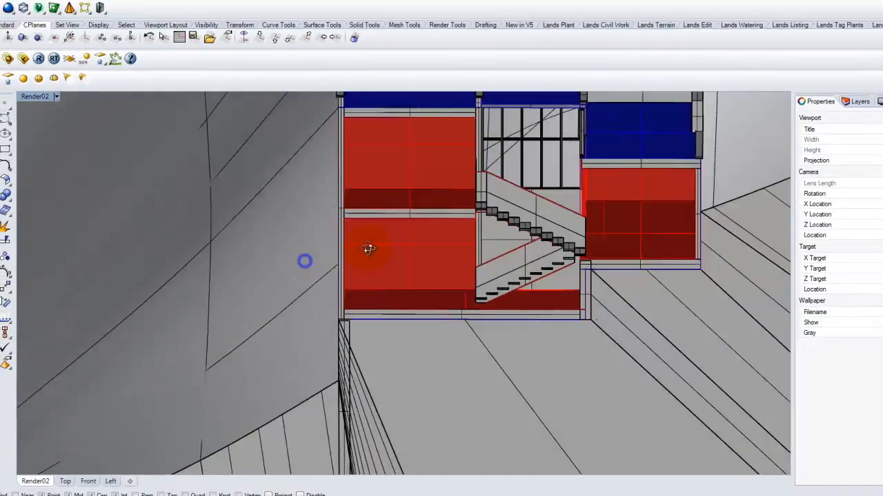
right_click_drag(278, 269, 399, 198)
scroll(398, 198, "down", 5)
scroll(370, 276, "up", 7)
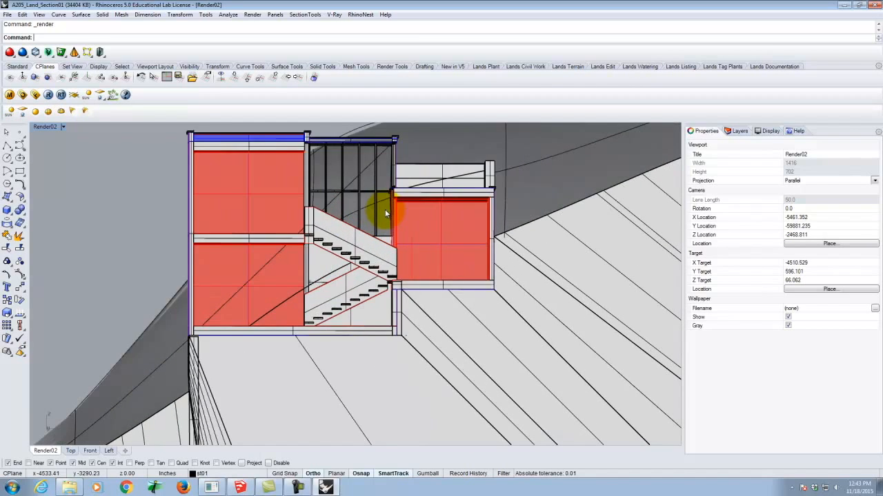
right_click_drag(379, 226, 380, 229)
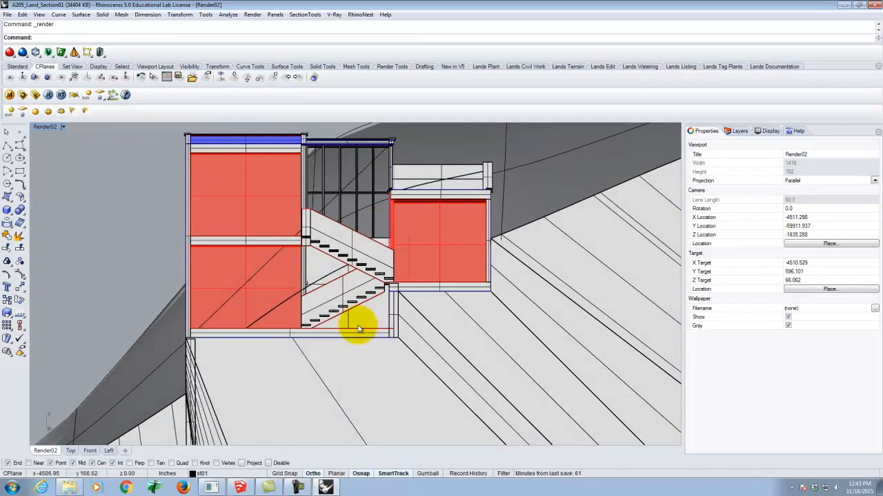
scroll(356, 329, "down", 4)
scroll(315, 283, "up", 2)
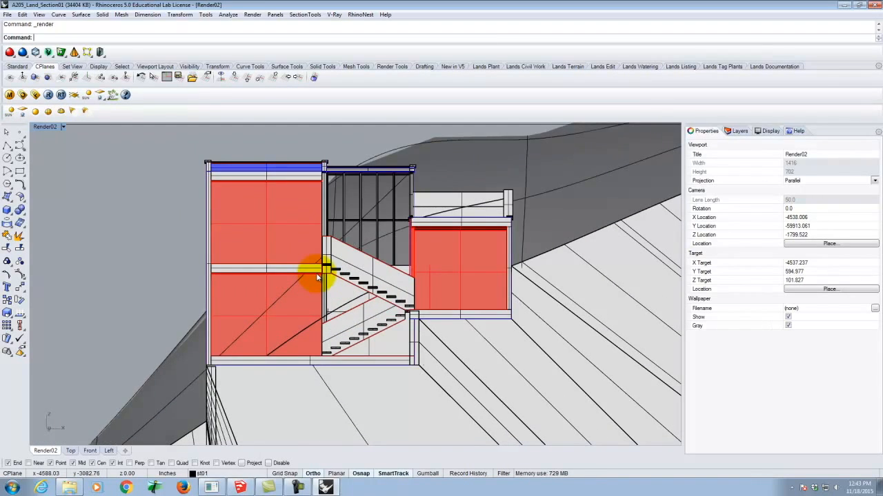